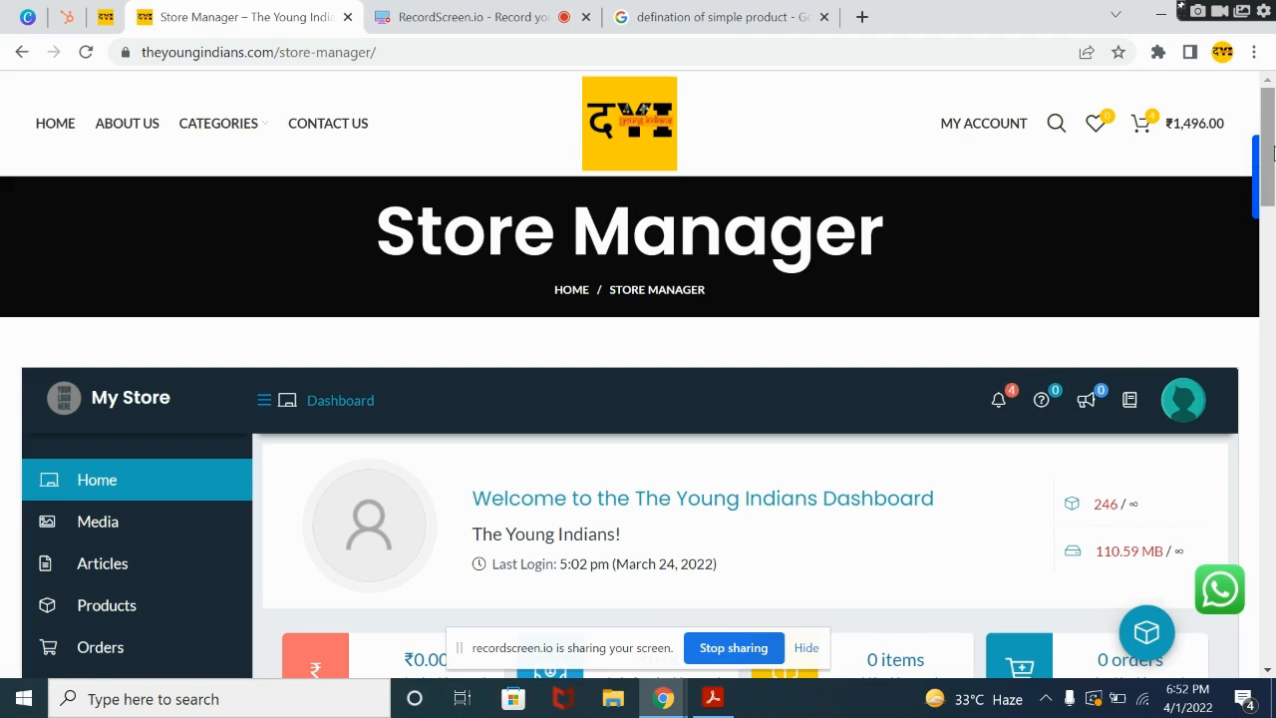
Step: Start adding a new product from the store manager dashboard
{"action": "left_click_drag", "start_coordinate": [1274, 150], "coordinate": [1273, 214]}
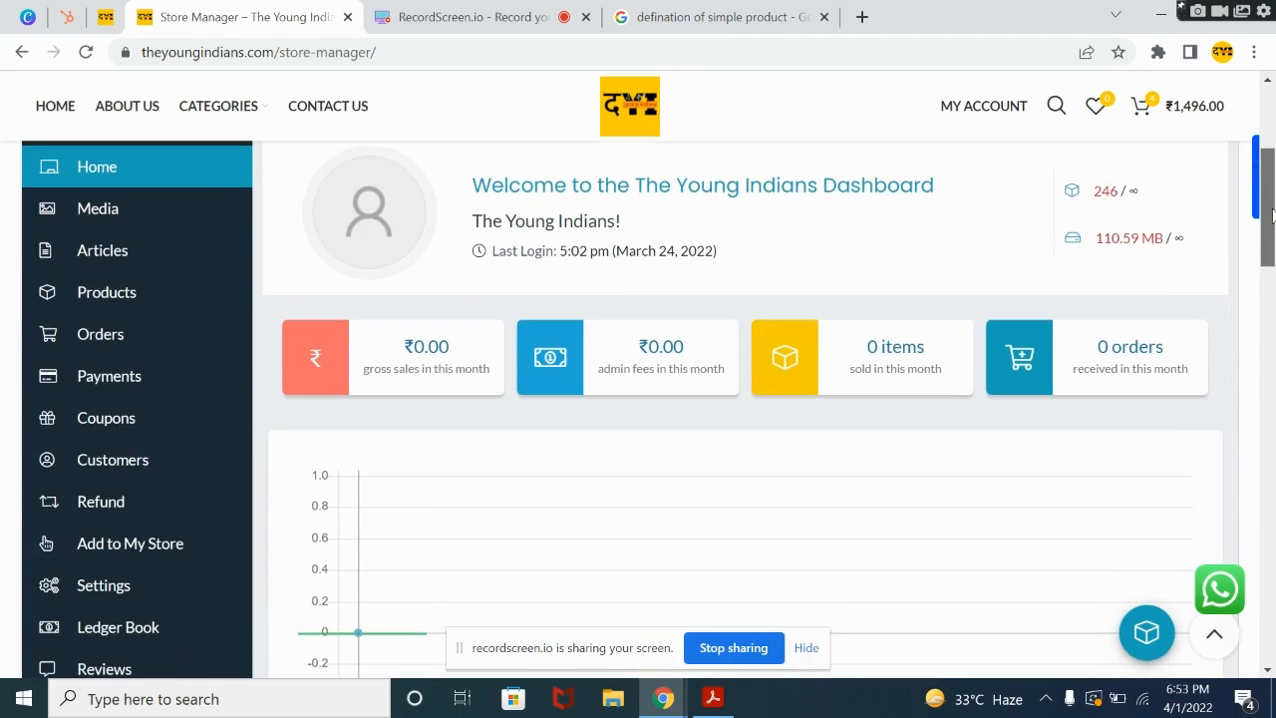
{"action": "left_click_drag", "start_coordinate": [1273, 214], "coordinate": [1273, 220]}
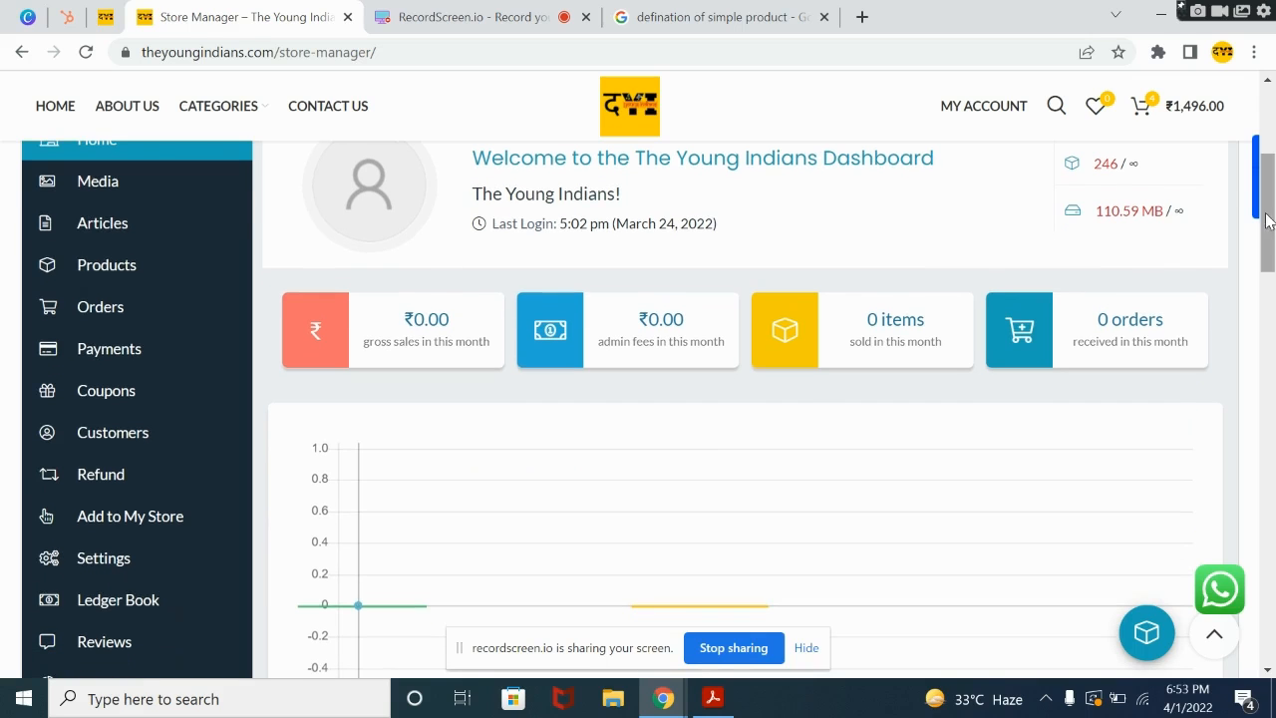
{"action": "mouse_move", "coordinate": [123, 265]}
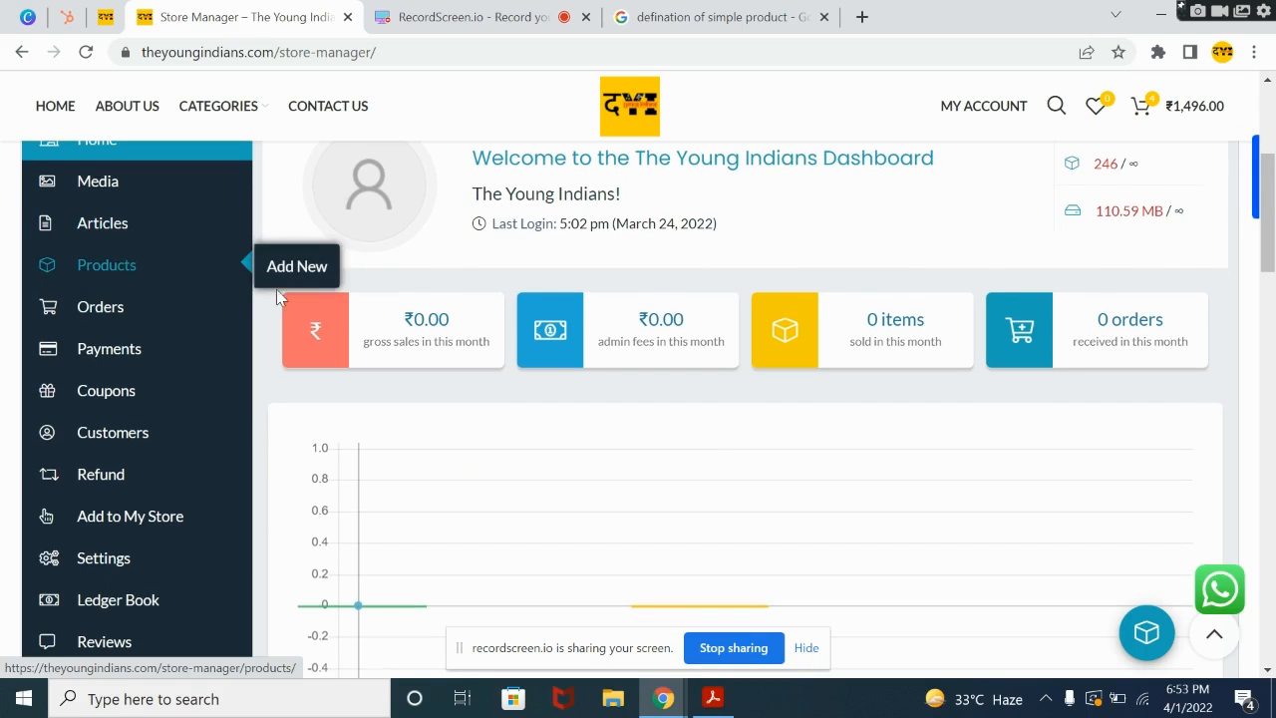
{"action": "mouse_move", "coordinate": [1268, 255]}
{"action": "left_mouse_down"}
{"action": "mouse_move", "coordinate": [1268, 188]}
{"action": "mouse_move", "coordinate": [1268, 252]}
{"action": "left_mouse_up"}
{"action": "mouse_move", "coordinate": [162, 298]}
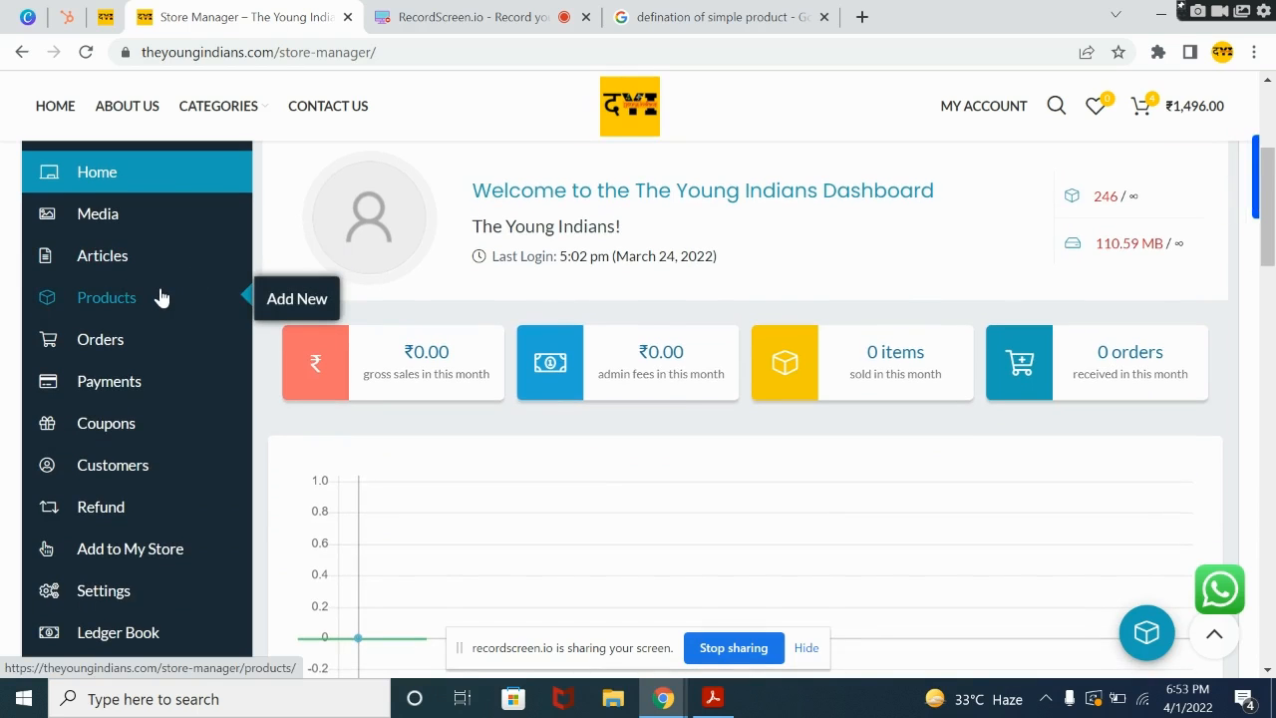
{"action": "left_click", "coordinate": [297, 302]}
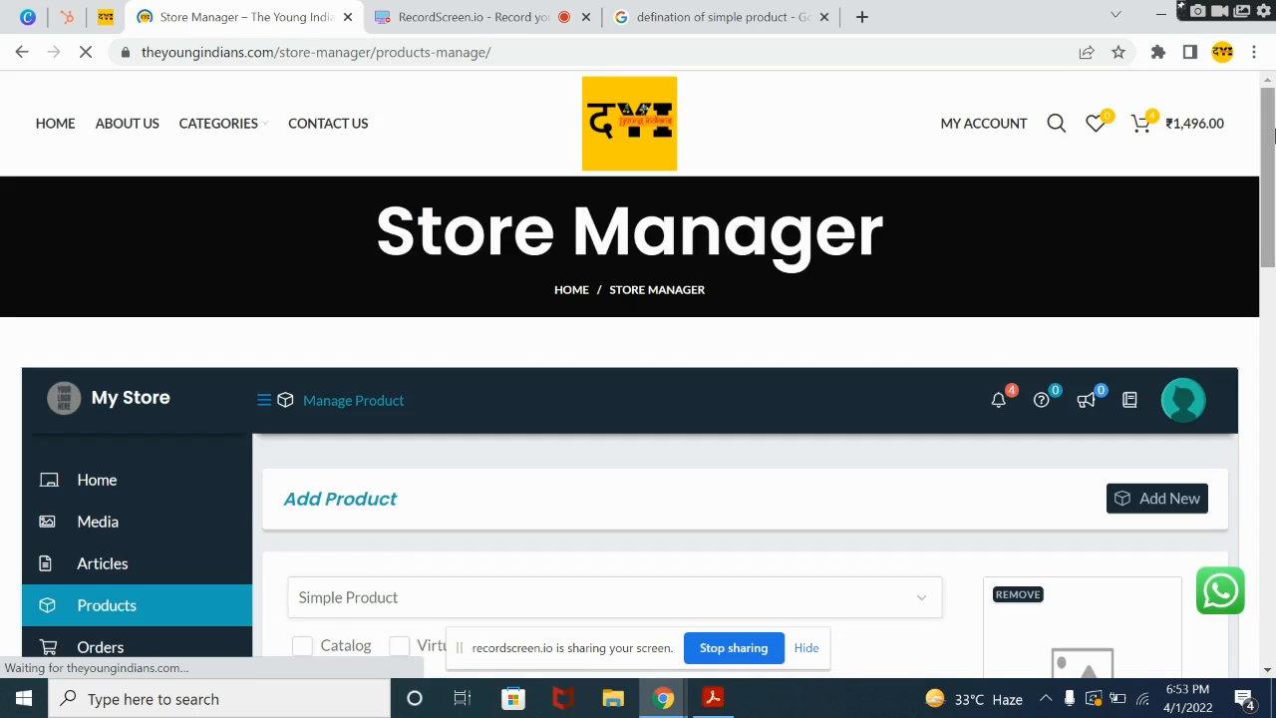
Step: Choose Simple Product as the product type and enter the title "Tissue Paper with Hand Painted art"
{"action": "left_click_drag", "start_coordinate": [1275, 137], "coordinate": [1275, 218]}
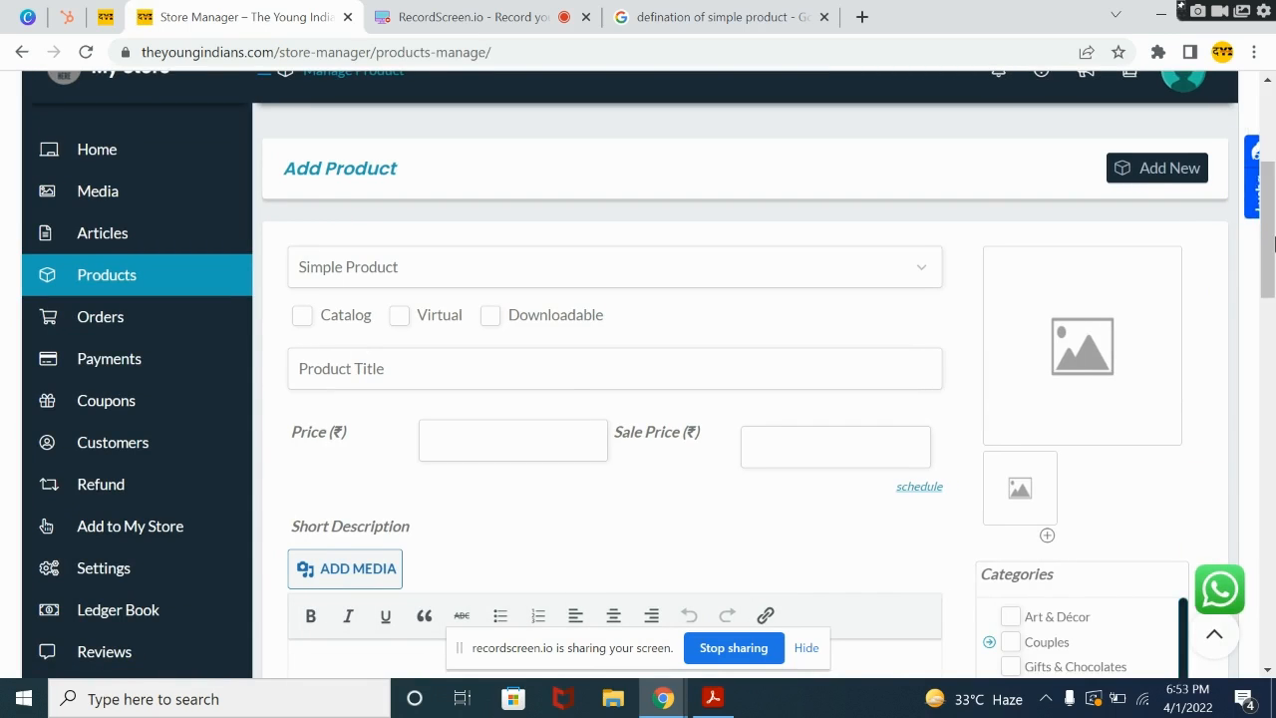
{"action": "left_click", "coordinate": [413, 265]}
{"action": "left_click", "coordinate": [405, 295]}
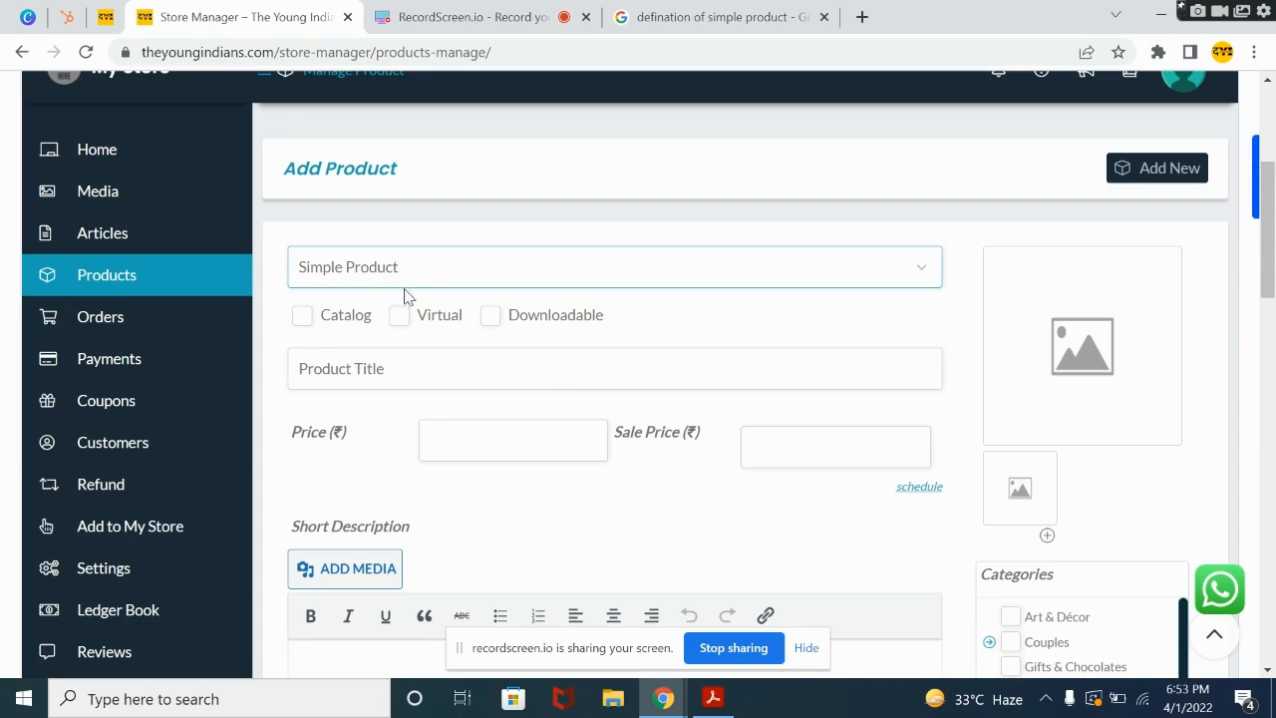
{"action": "left_click", "coordinate": [379, 368]}
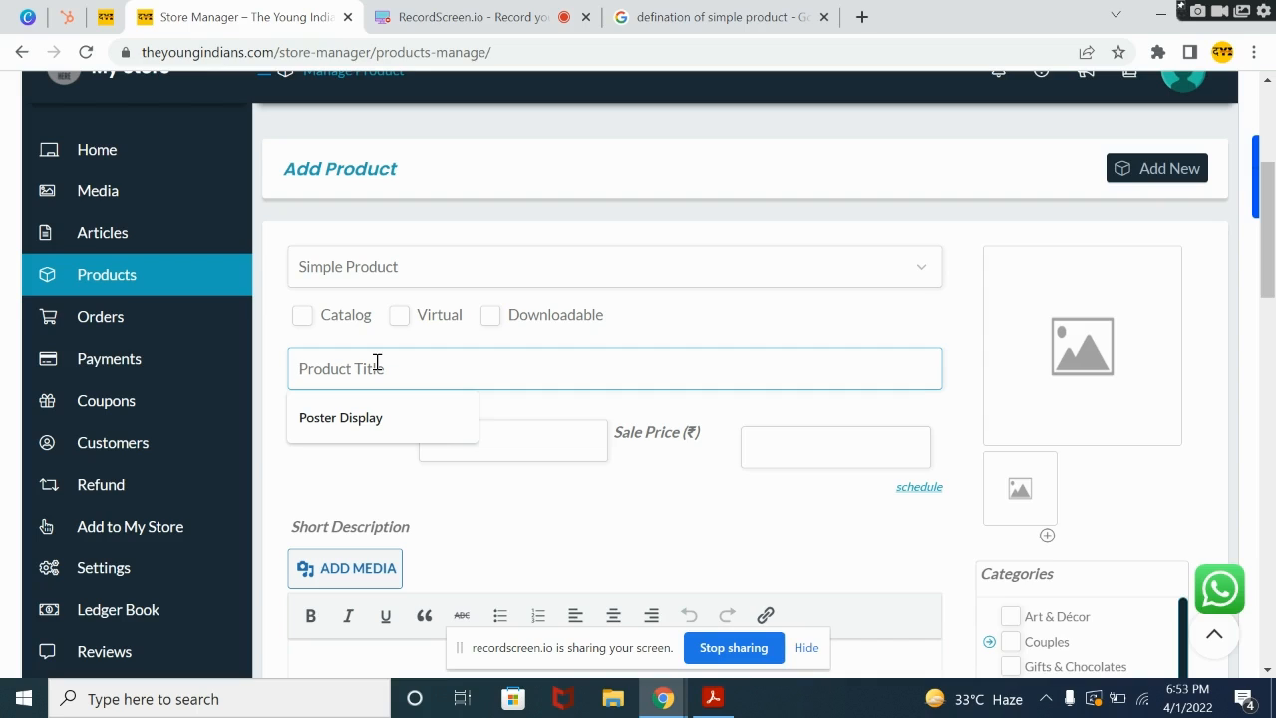
{"action": "type", "text": "Tis"}
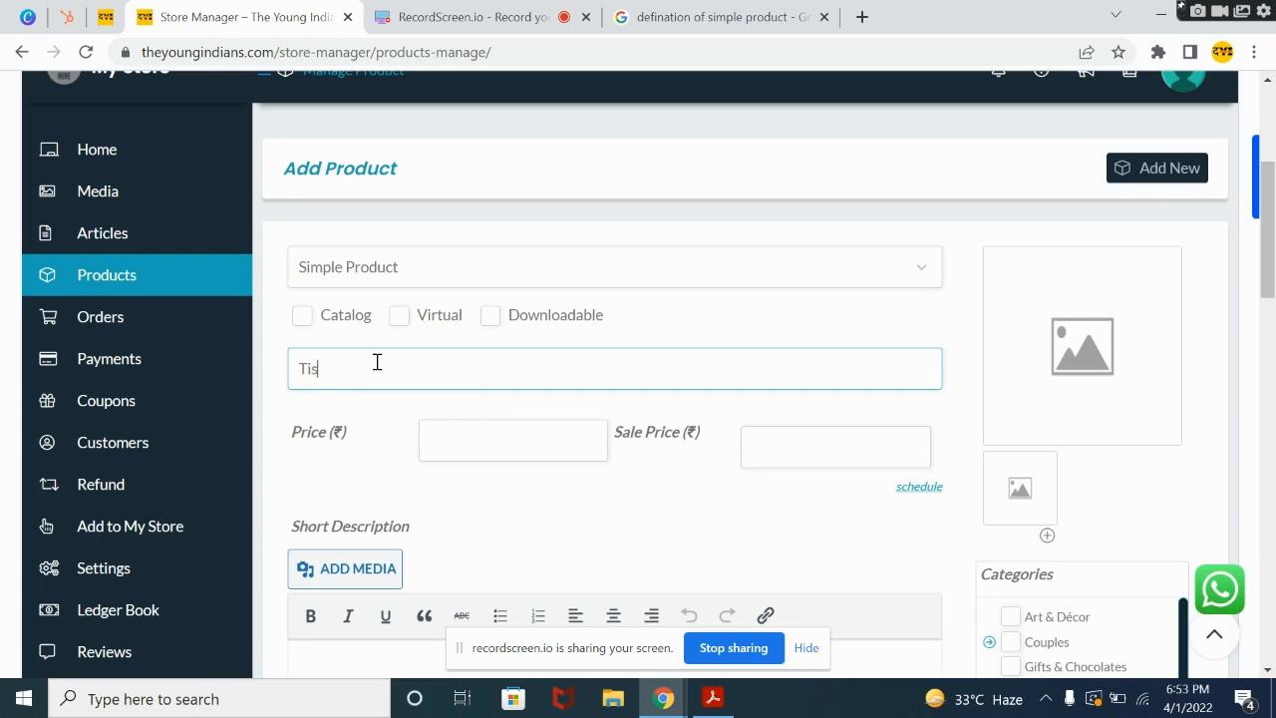
{"action": "type", "text": "sue Paper with Hand P"}
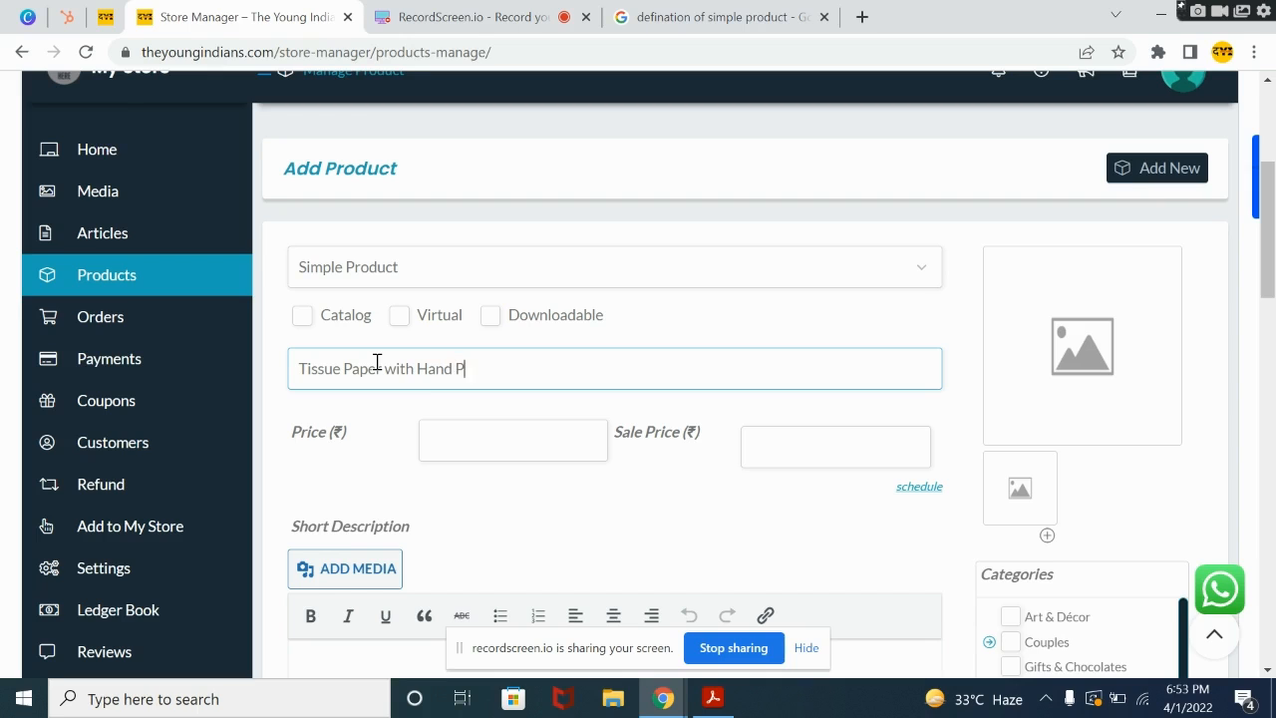
{"action": "type", "text": "ainted art"}
Step: Upload image-from-rawpixel-id-3286815-jpeg from the Downloads folder and set it as the product's main image
{"action": "left_click", "coordinate": [1096, 369]}
{"action": "left_click", "coordinate": [1205, 126]}
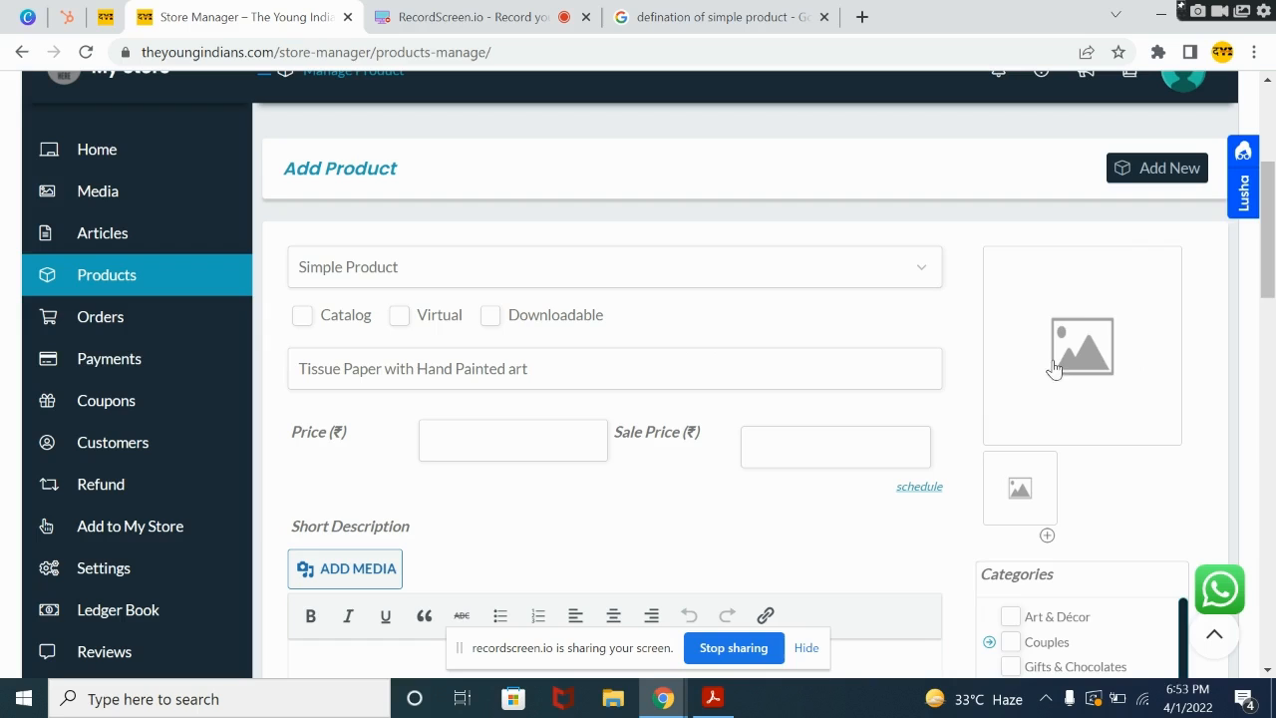
{"action": "left_click", "coordinate": [1105, 359]}
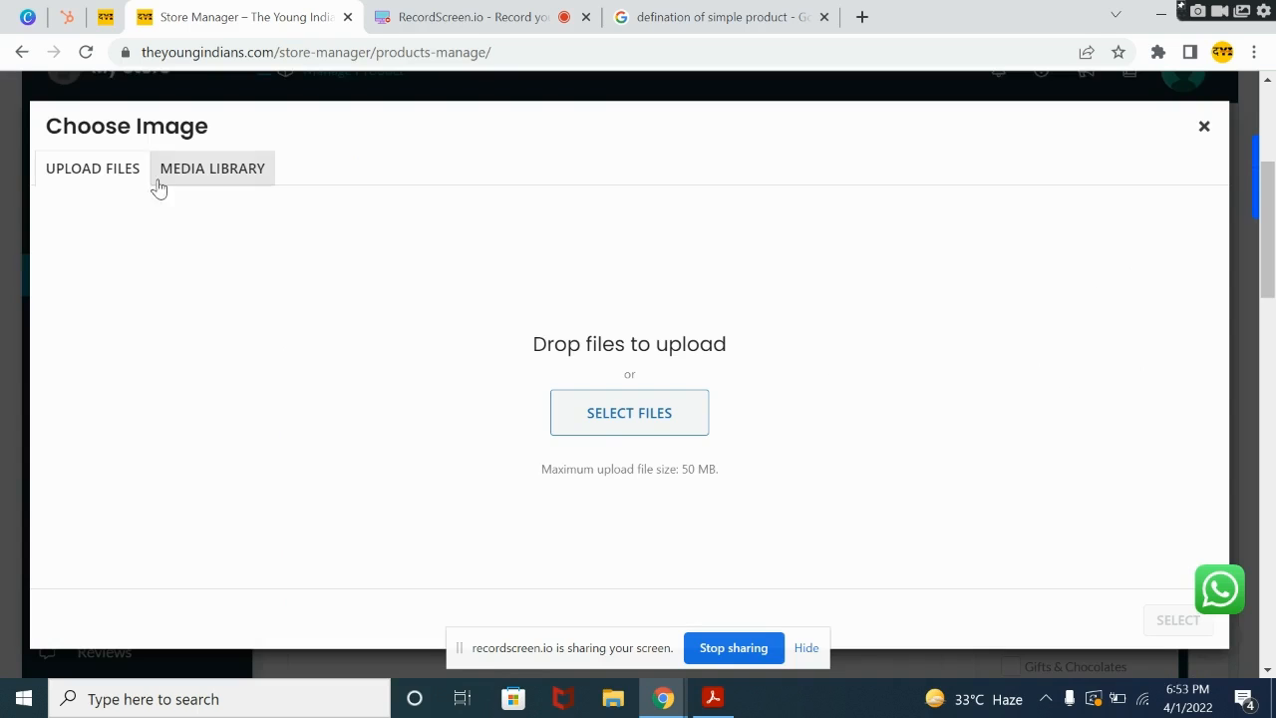
{"action": "left_click", "coordinate": [606, 426]}
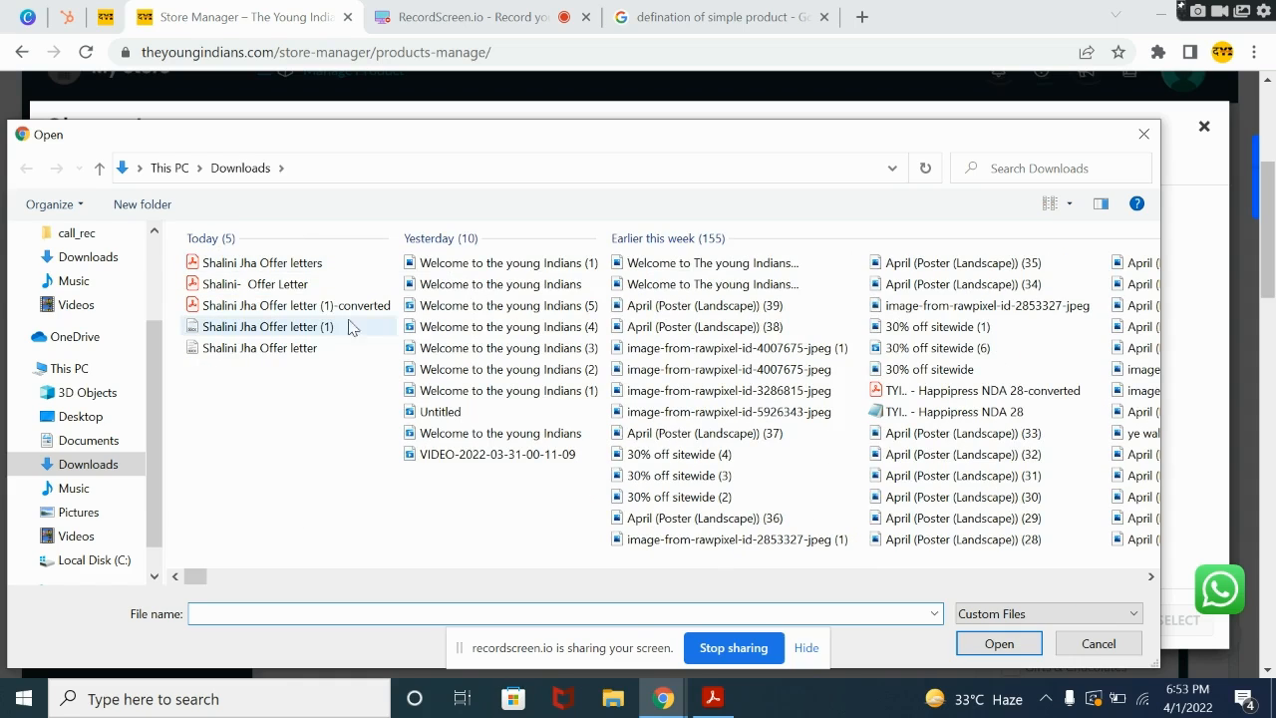
{"action": "left_click", "coordinate": [532, 263]}
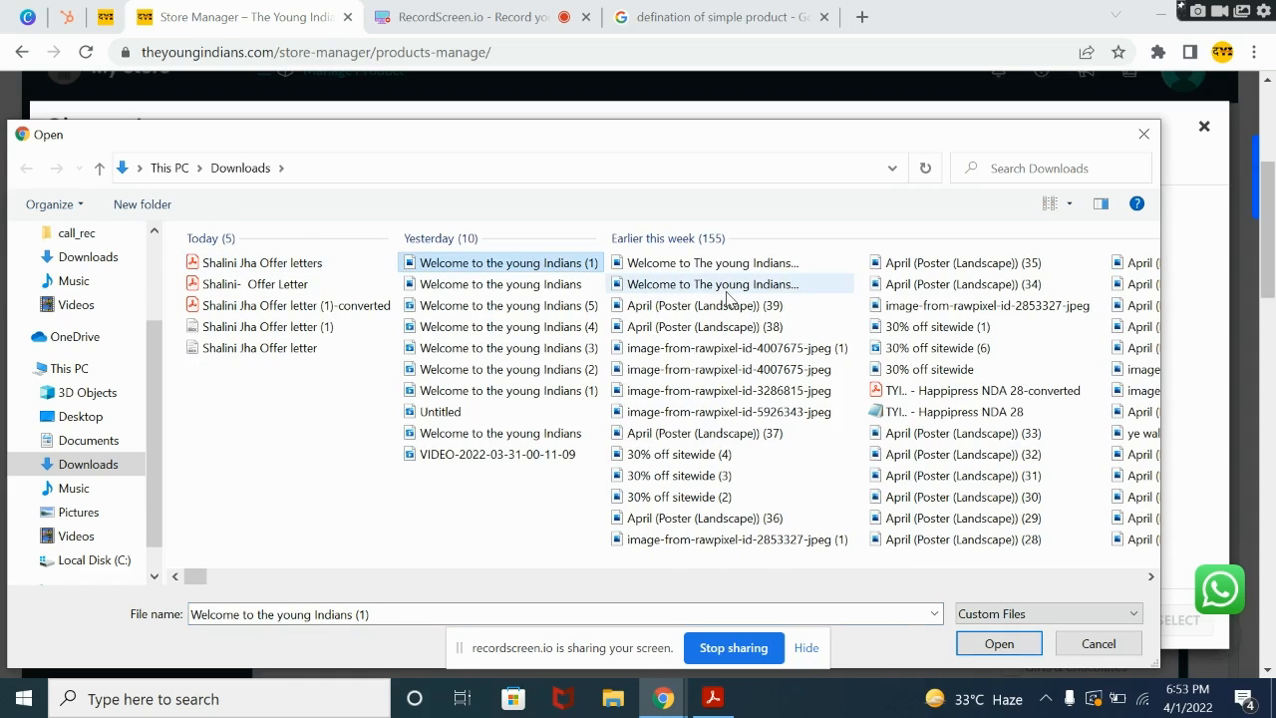
{"action": "left_click", "coordinate": [705, 395]}
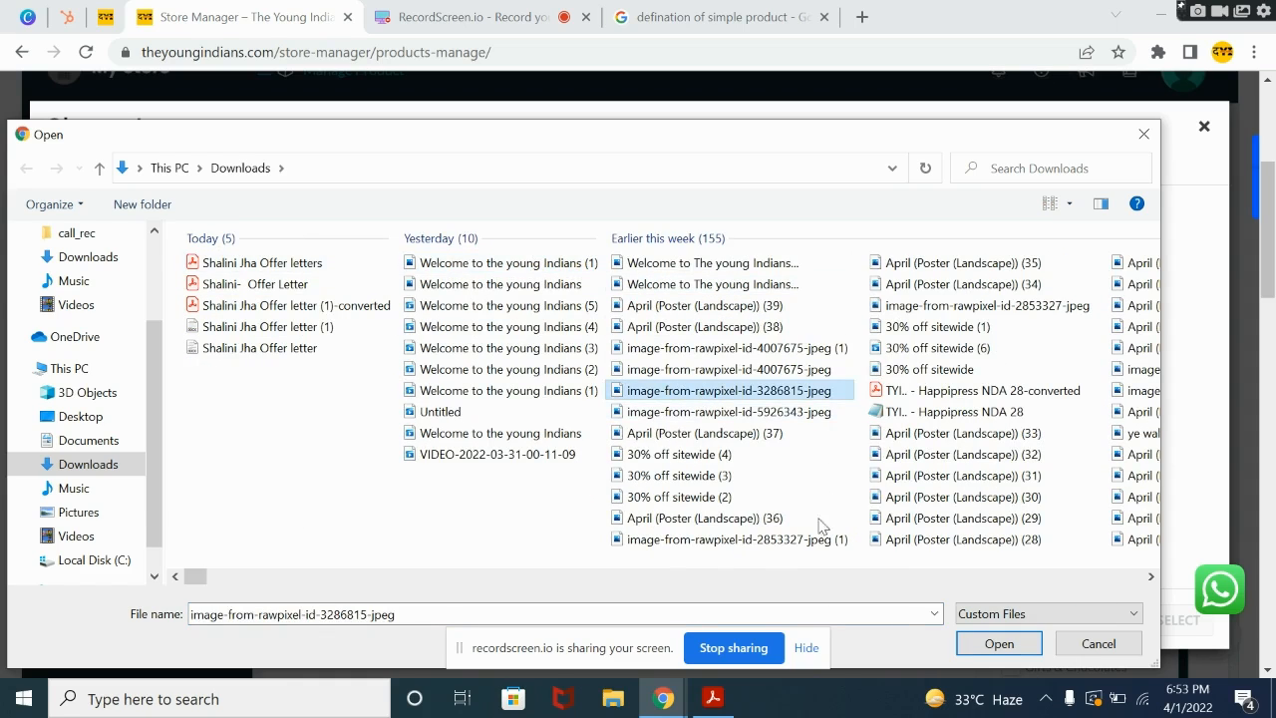
{"action": "left_click", "coordinate": [989, 643]}
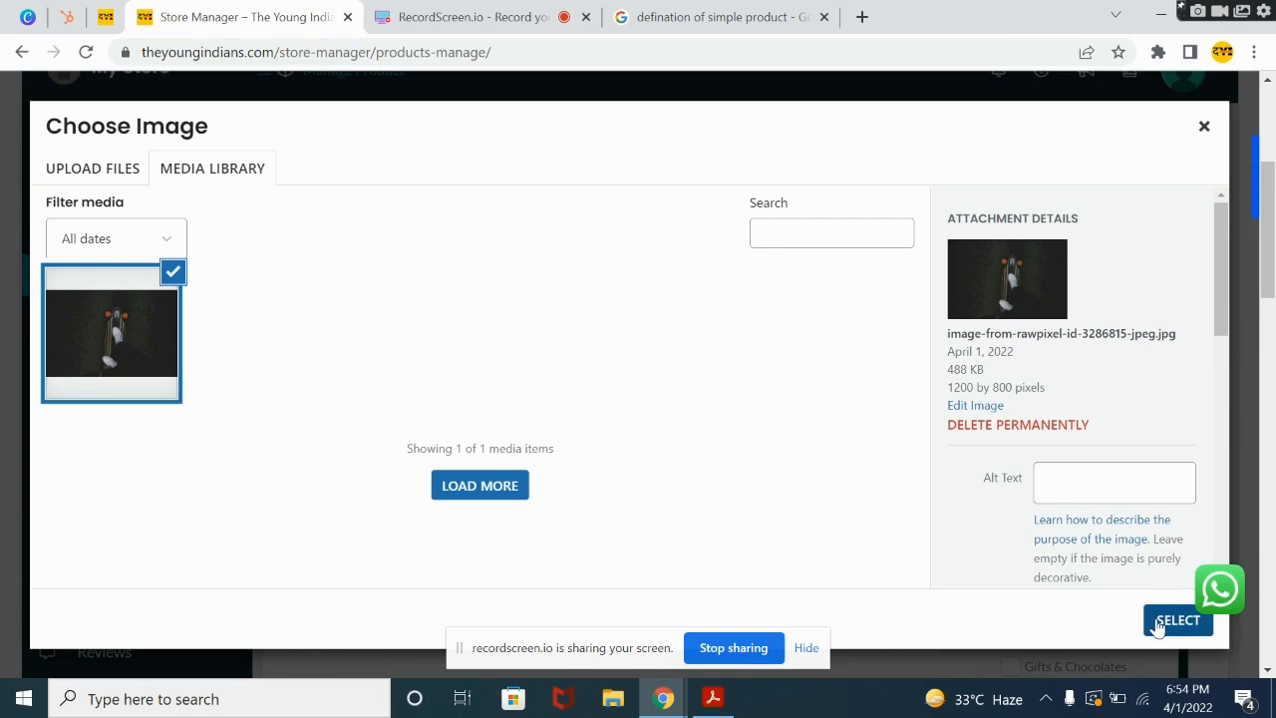
{"action": "left_click", "coordinate": [1158, 622]}
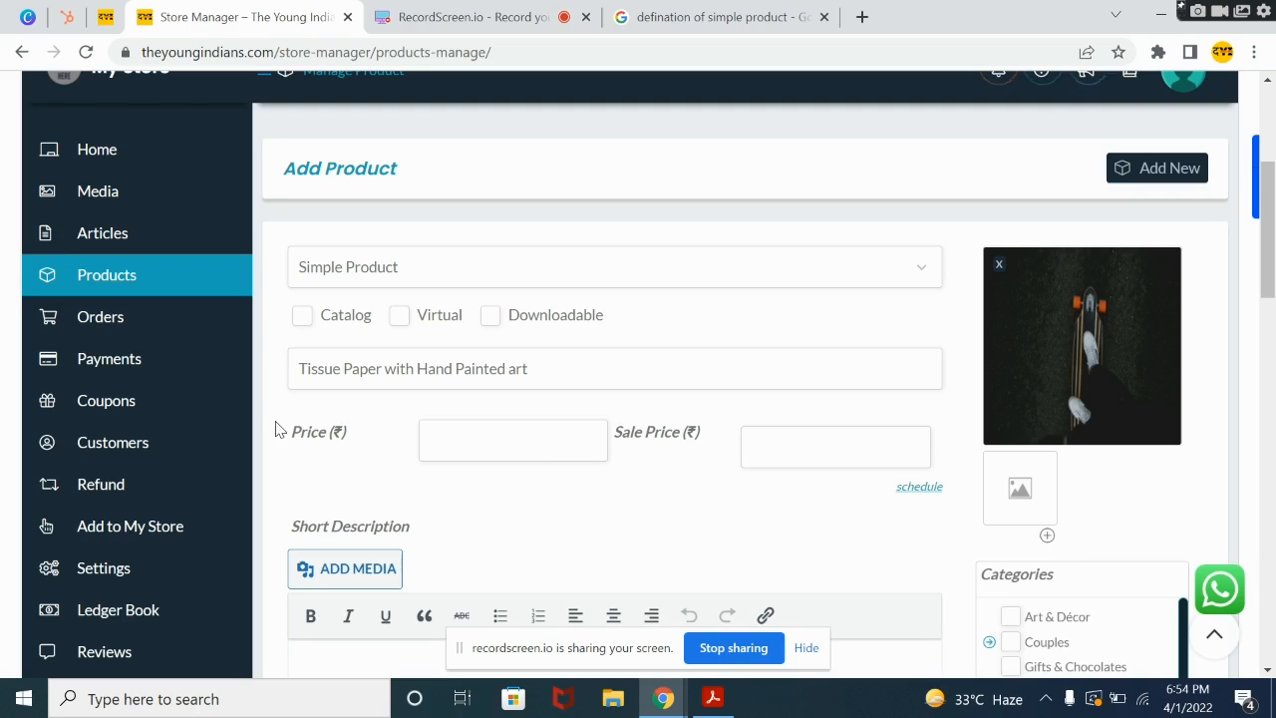
Step: Set the product's price to ₹100 and its sale price to ₹70
{"action": "left_click_drag", "start_coordinate": [288, 436], "coordinate": [463, 435]}
{"action": "left_click_drag", "start_coordinate": [644, 450], "coordinate": [709, 447]}
{"action": "left_click", "coordinate": [687, 494]}
{"action": "left_click", "coordinate": [484, 444]}
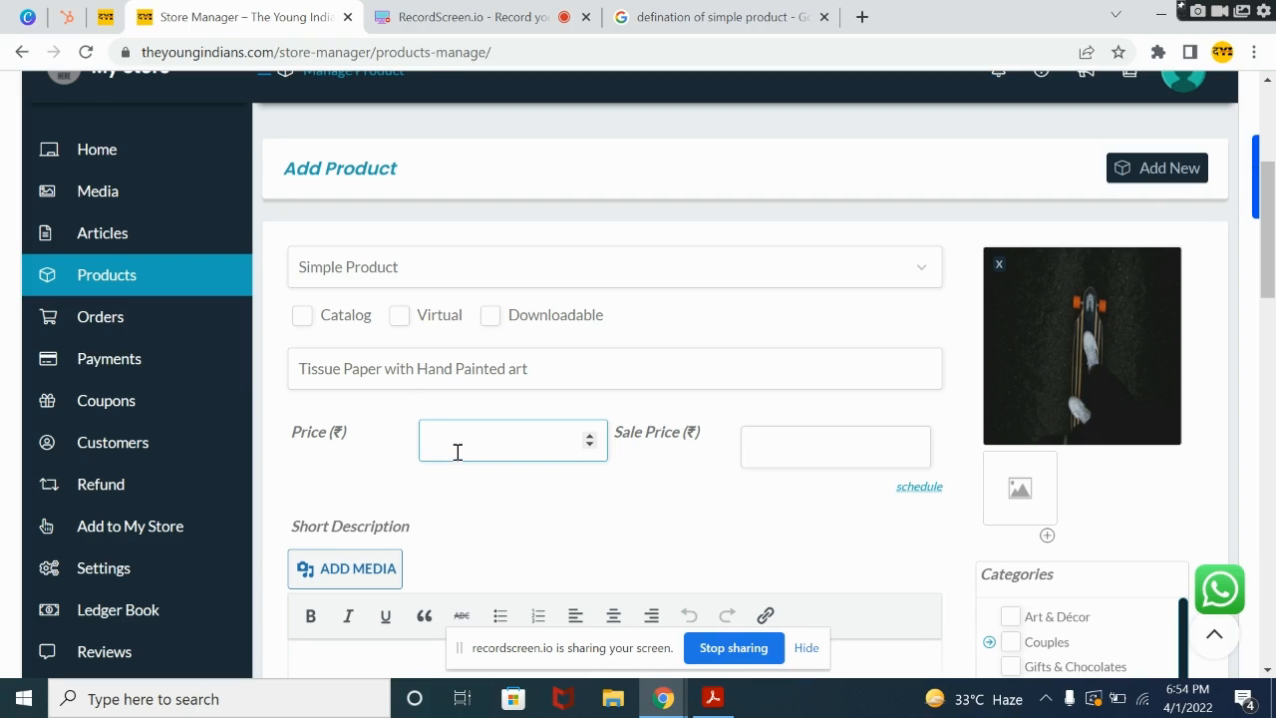
{"action": "type", "text": "00"}
{"action": "left_click", "coordinate": [778, 438]}
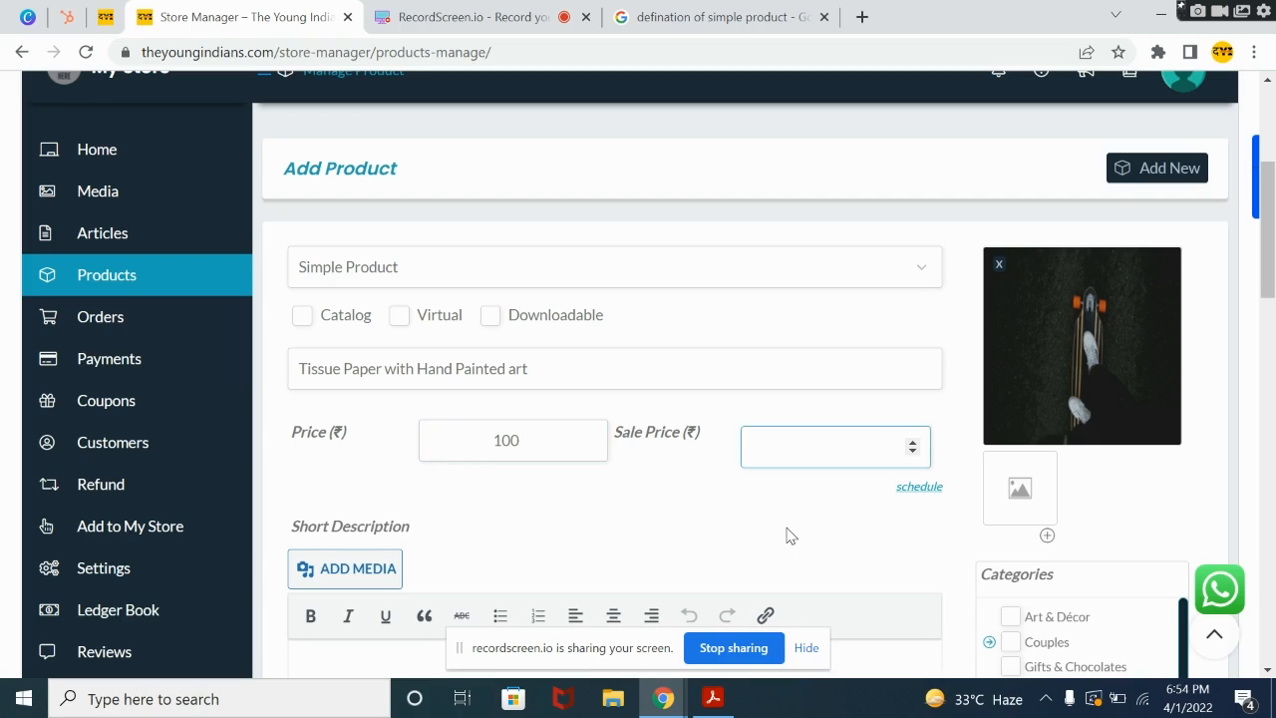
{"action": "type", "text": "70"}
Step: Schedule the sale price from 2022-04-06 up to 2022-04-08
{"action": "left_click", "coordinate": [923, 489]}
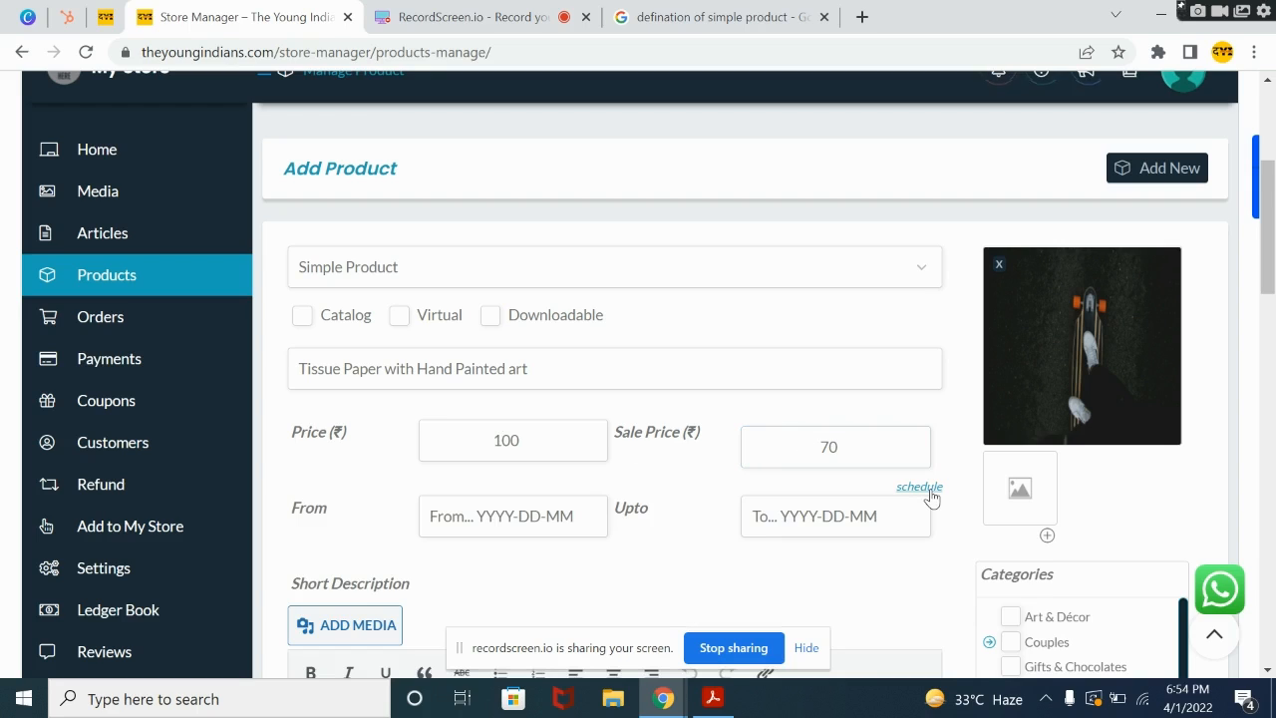
{"action": "scroll", "coordinate": [1264, 229], "scroll_direction": "down", "scroll_amount": 1}
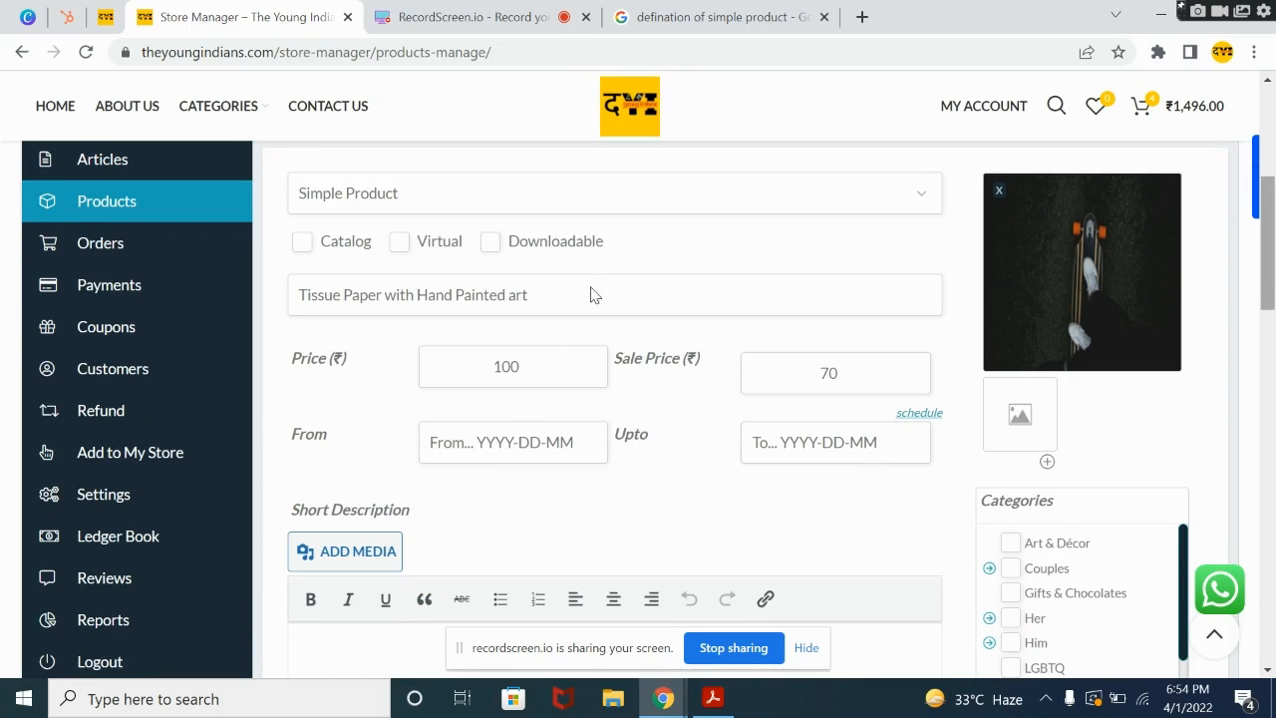
{"action": "left_click", "coordinate": [517, 443]}
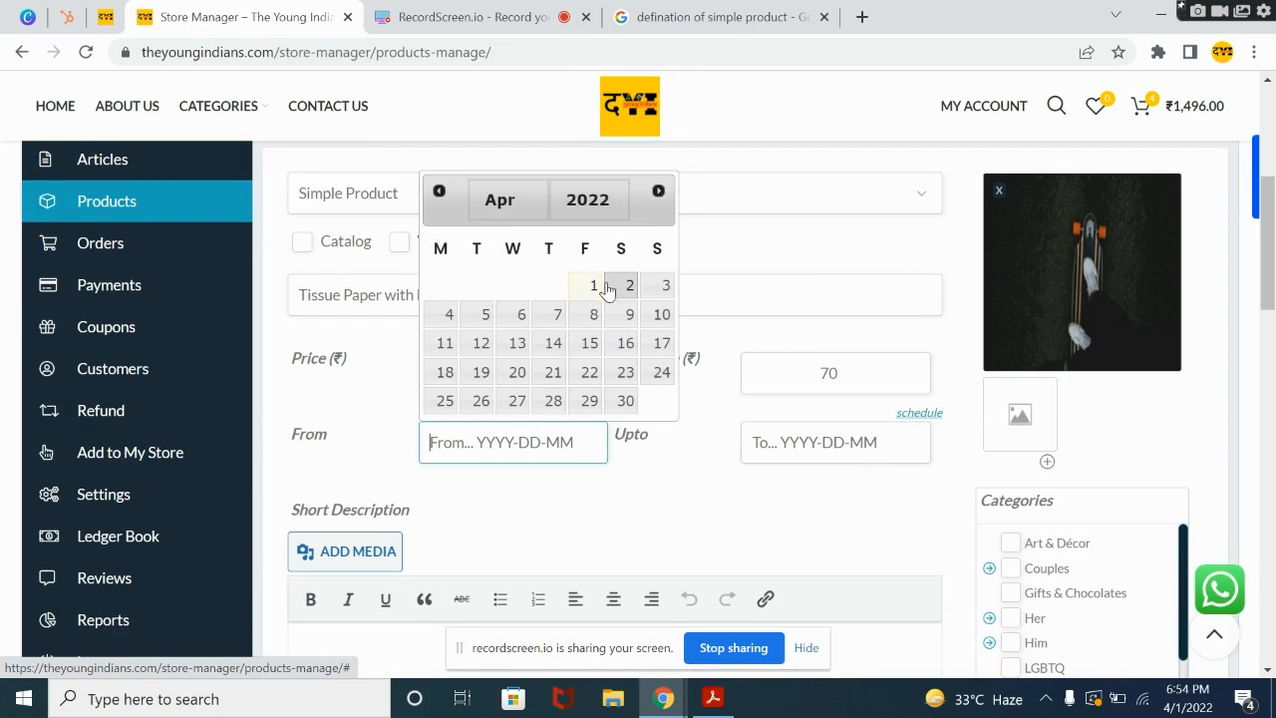
{"action": "left_click", "coordinate": [522, 315]}
{"action": "left_click", "coordinate": [797, 443]}
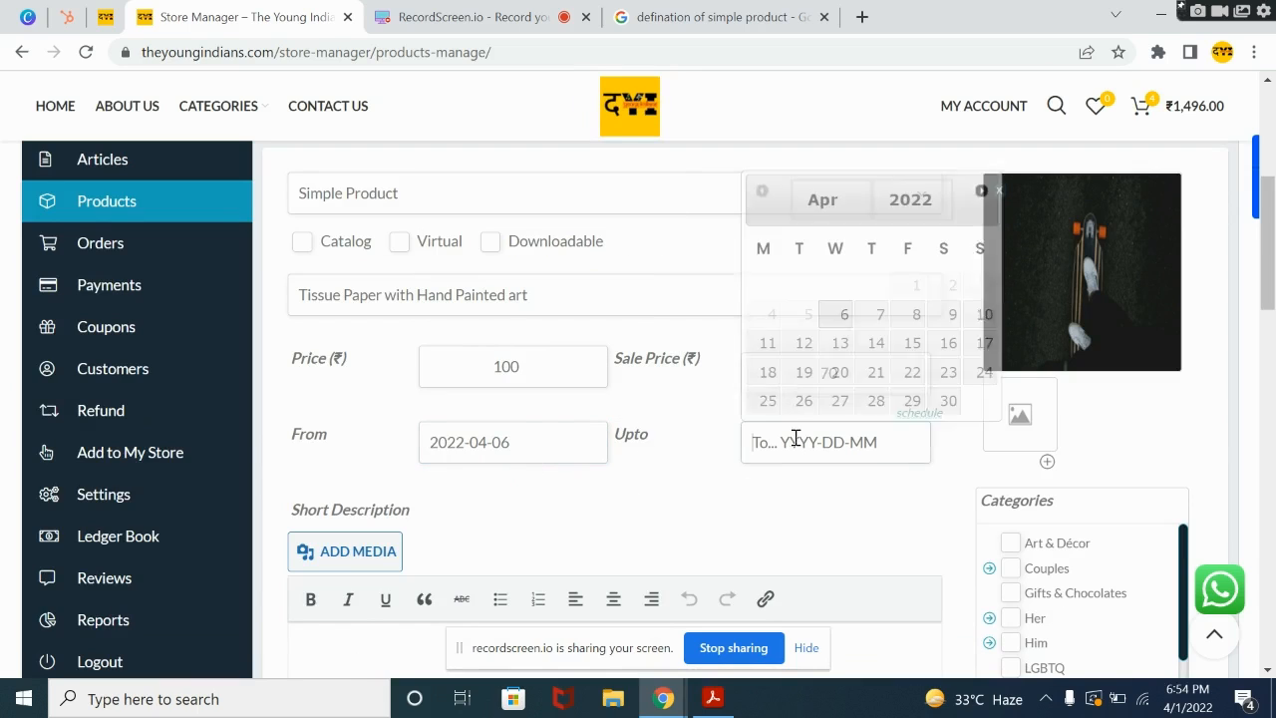
{"action": "left_click", "coordinate": [917, 314]}
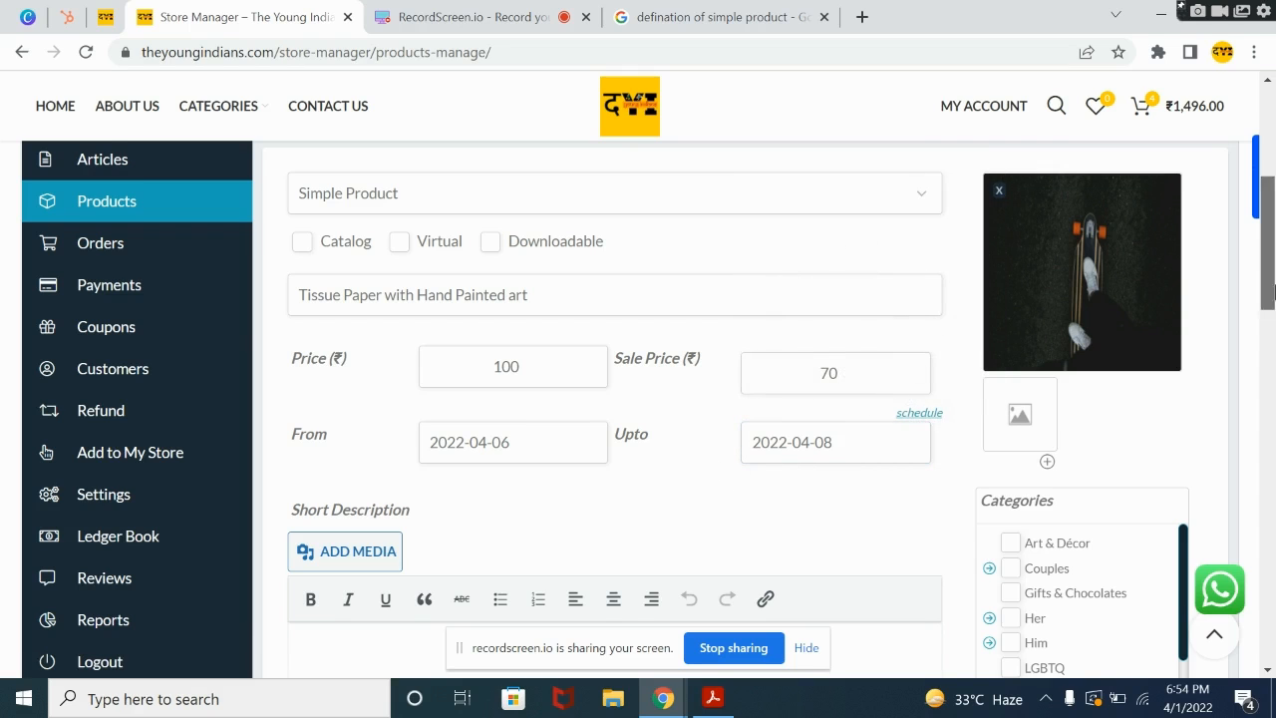
Step: Examine the product category list, including the subcategories under Her
{"action": "left_click_drag", "start_coordinate": [1271, 301], "coordinate": [1272, 350]}
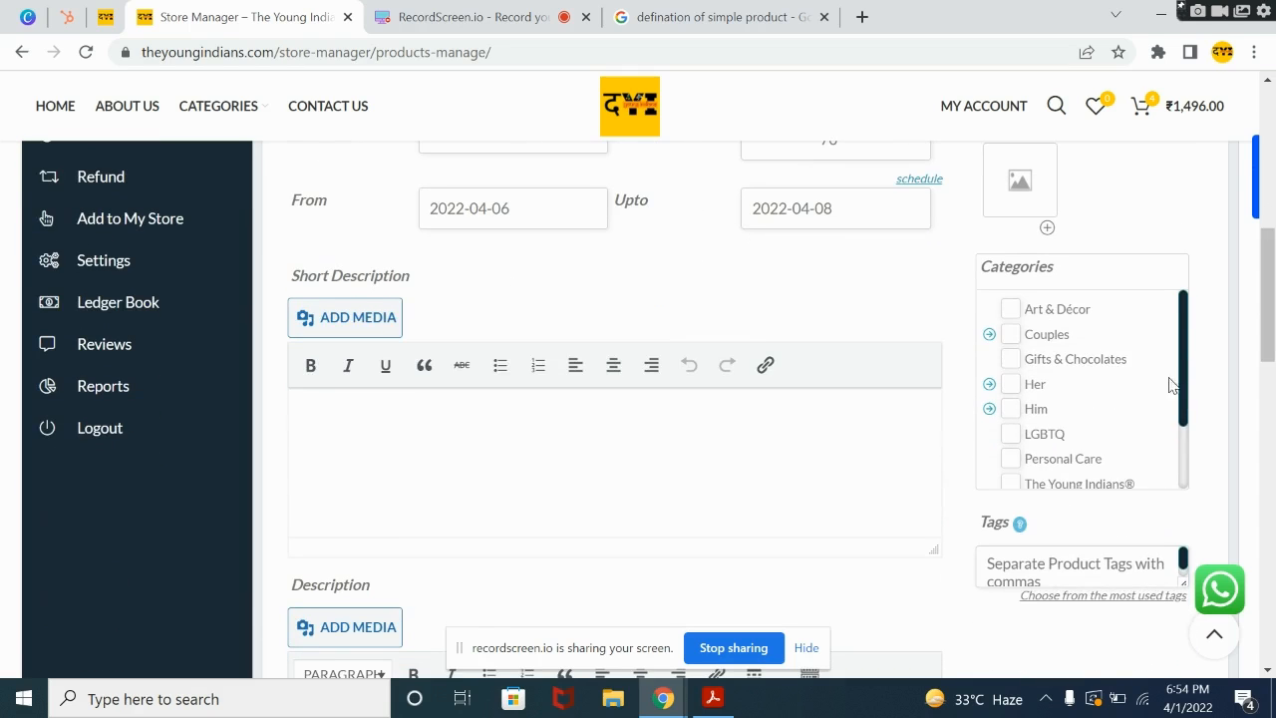
{"action": "double_click", "coordinate": [1182, 329]}
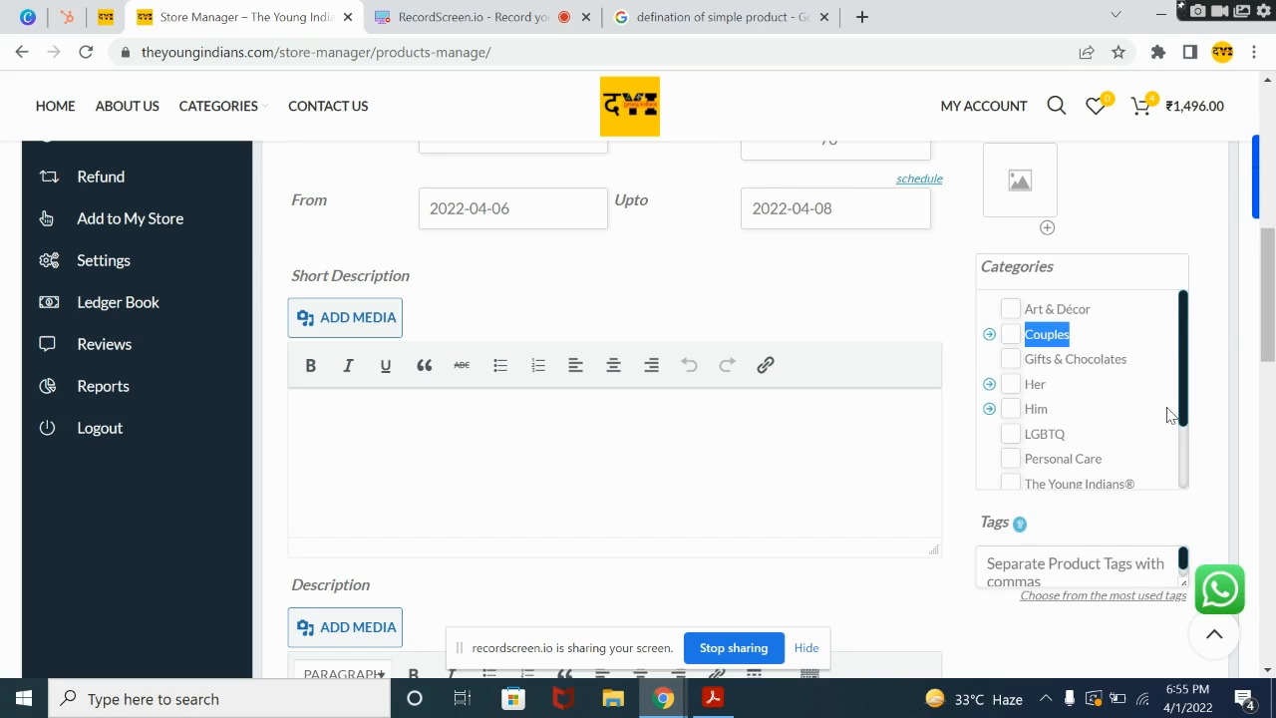
{"action": "left_click_drag", "start_coordinate": [1191, 407], "coordinate": [1192, 429]}
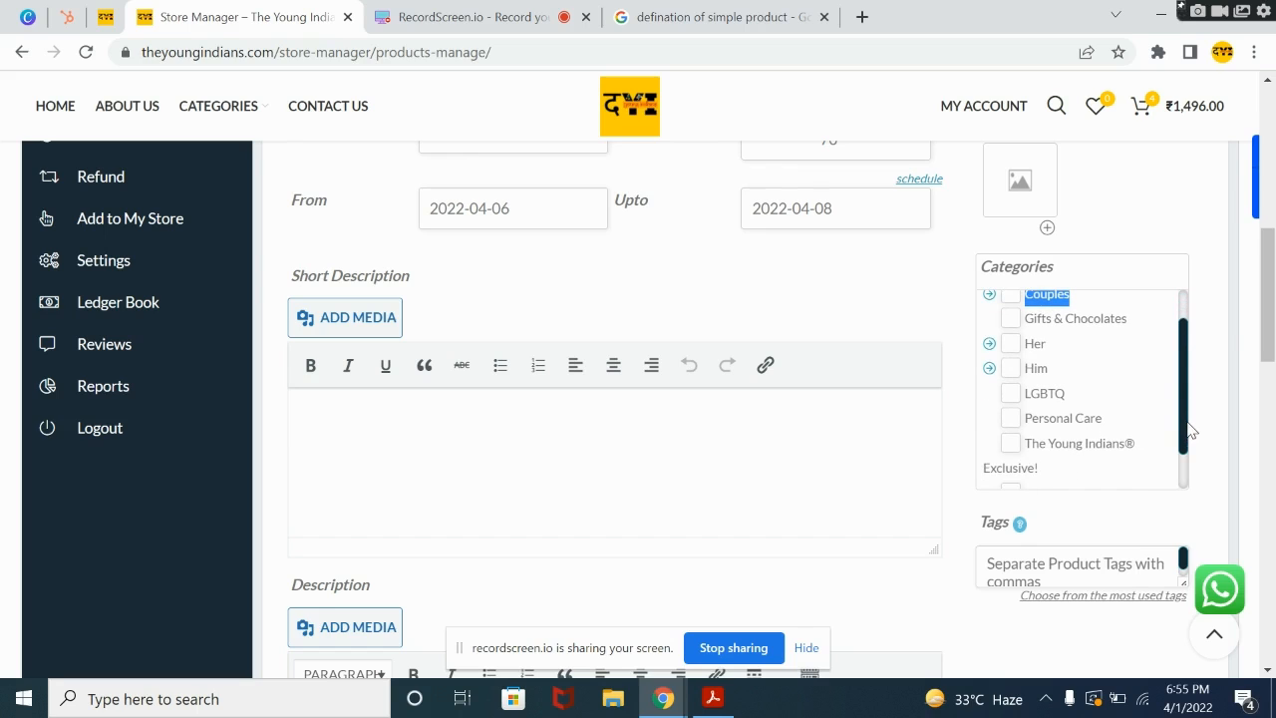
{"action": "left_click_drag", "start_coordinate": [1187, 364], "coordinate": [1183, 328]}
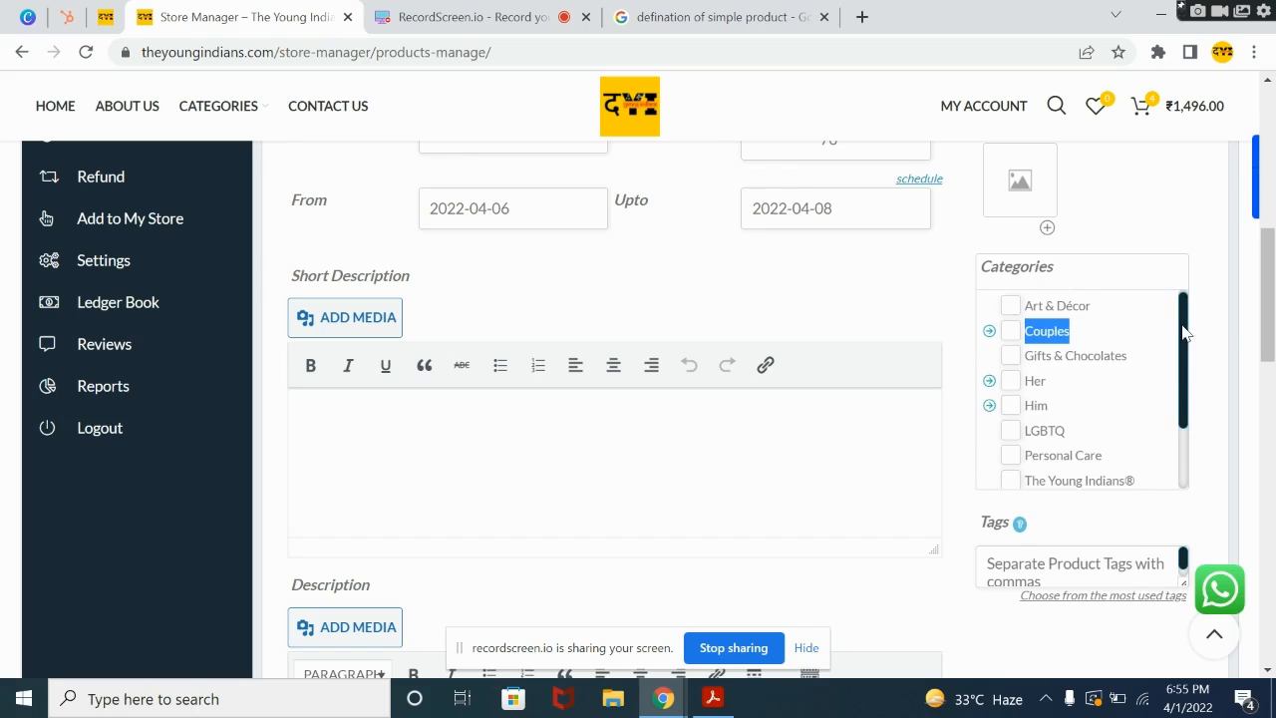
{"action": "left_click", "coordinate": [990, 385]}
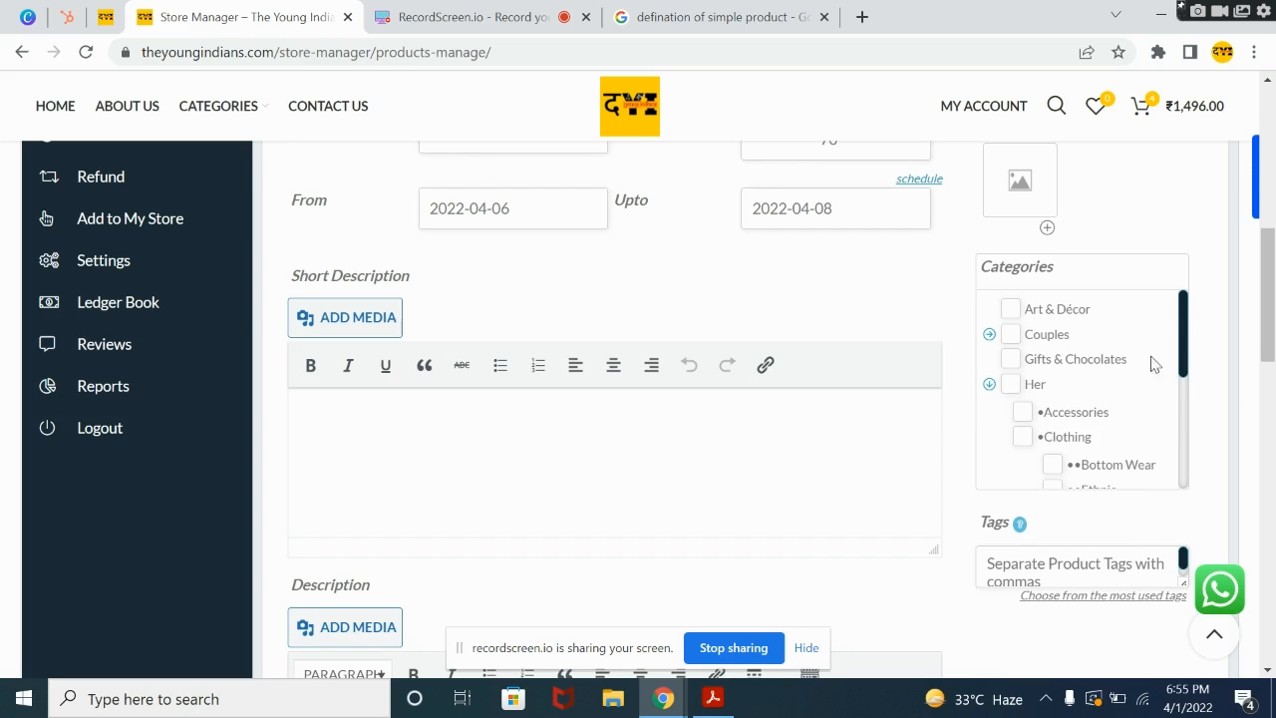
{"action": "left_click_drag", "start_coordinate": [1186, 348], "coordinate": [1187, 383]}
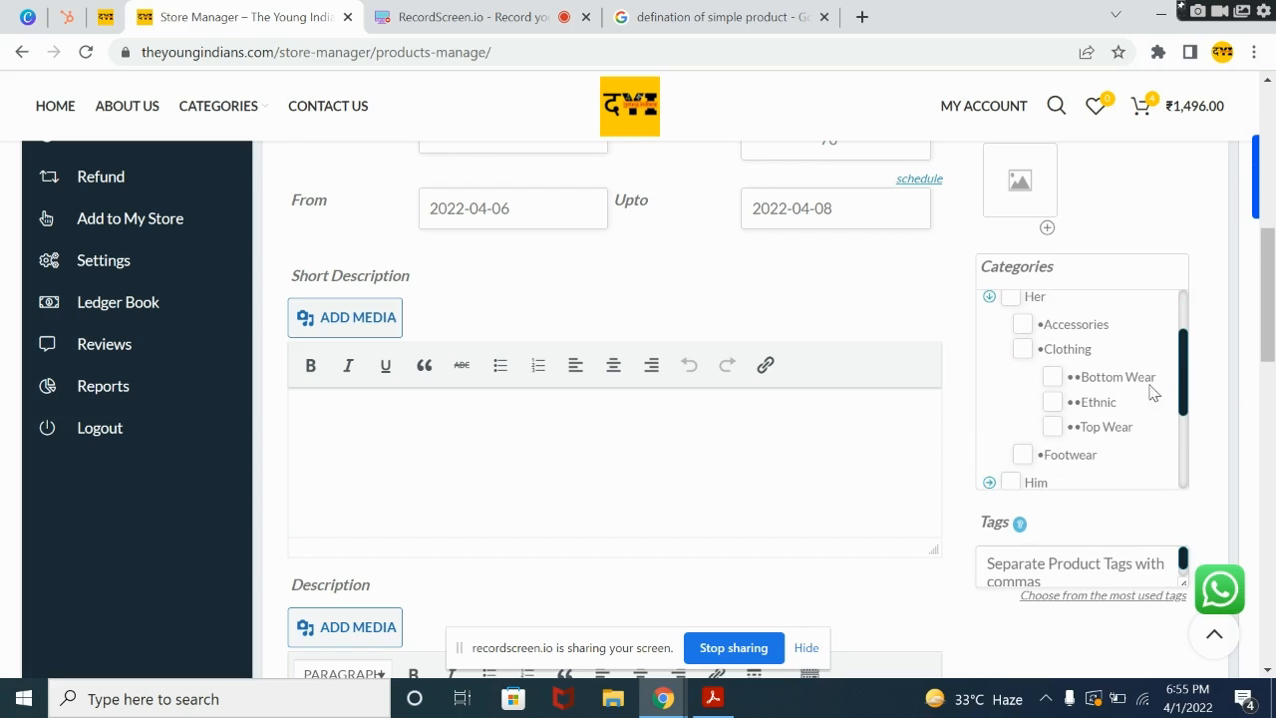
{"action": "left_click", "coordinate": [989, 298]}
{"action": "left_click_drag", "start_coordinate": [1187, 386], "coordinate": [1188, 361]}
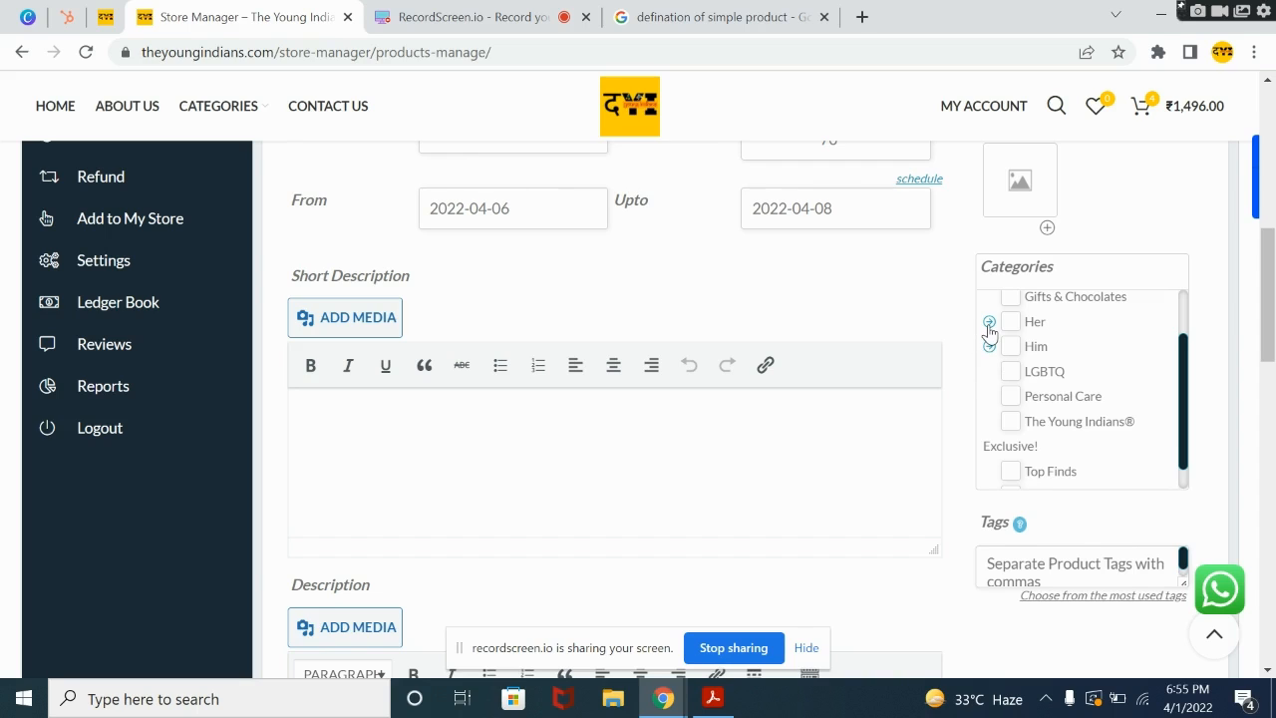
{"action": "left_click", "coordinate": [989, 325]}
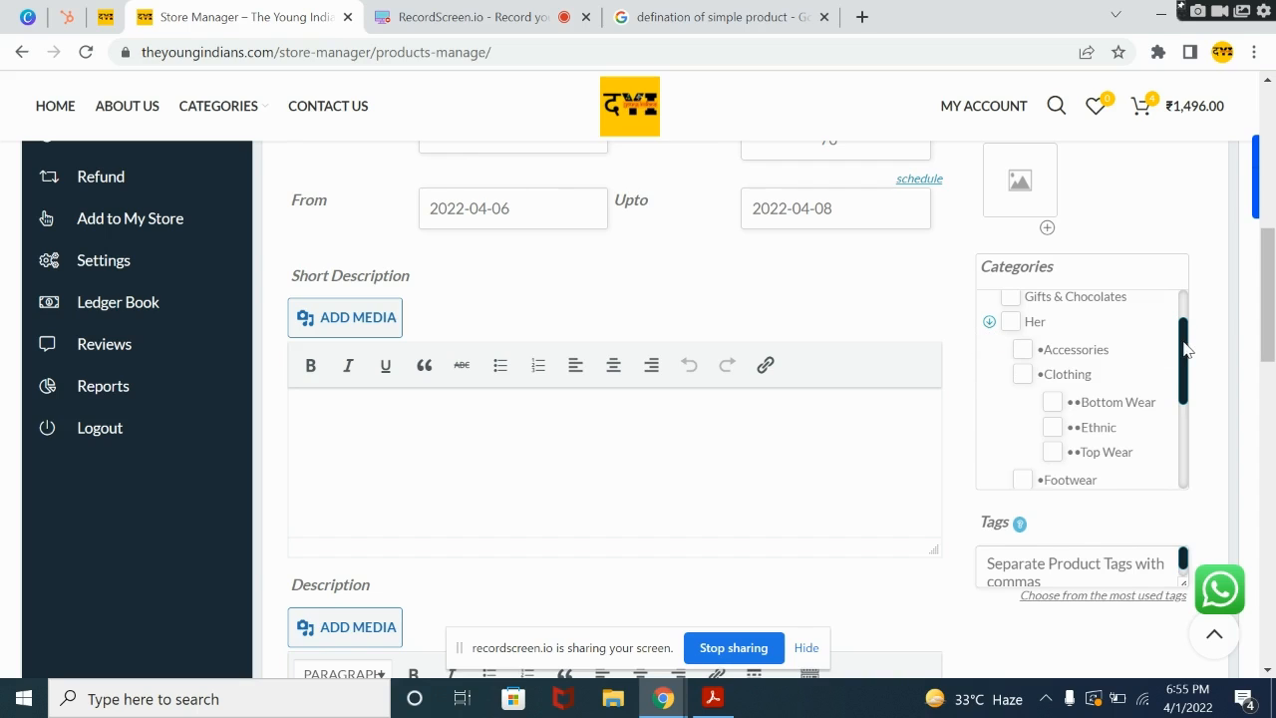
{"action": "left_click_drag", "start_coordinate": [1188, 353], "coordinate": [1187, 372]}
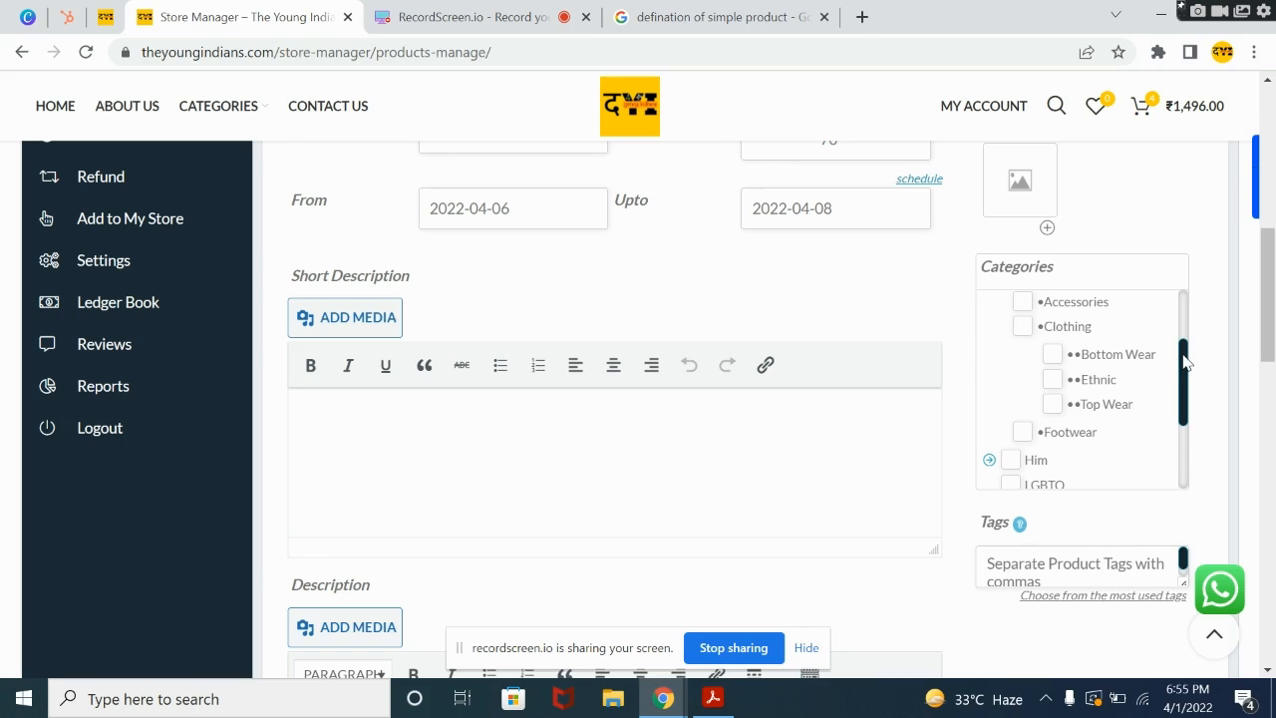
{"action": "left_click_drag", "start_coordinate": [1185, 362], "coordinate": [1185, 370]}
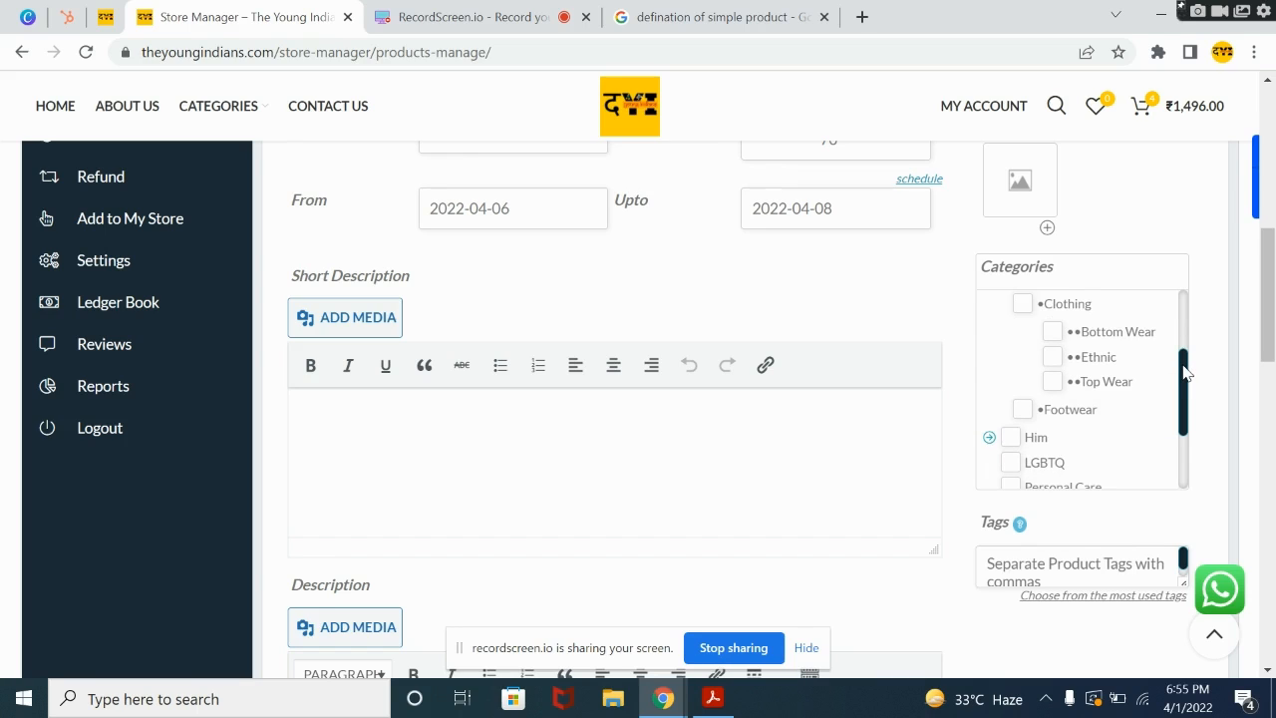
Step: Examine the subcategories under Him and Couples, trying out the T Shirts option and leaving it unselected
{"action": "left_click", "coordinate": [989, 437]}
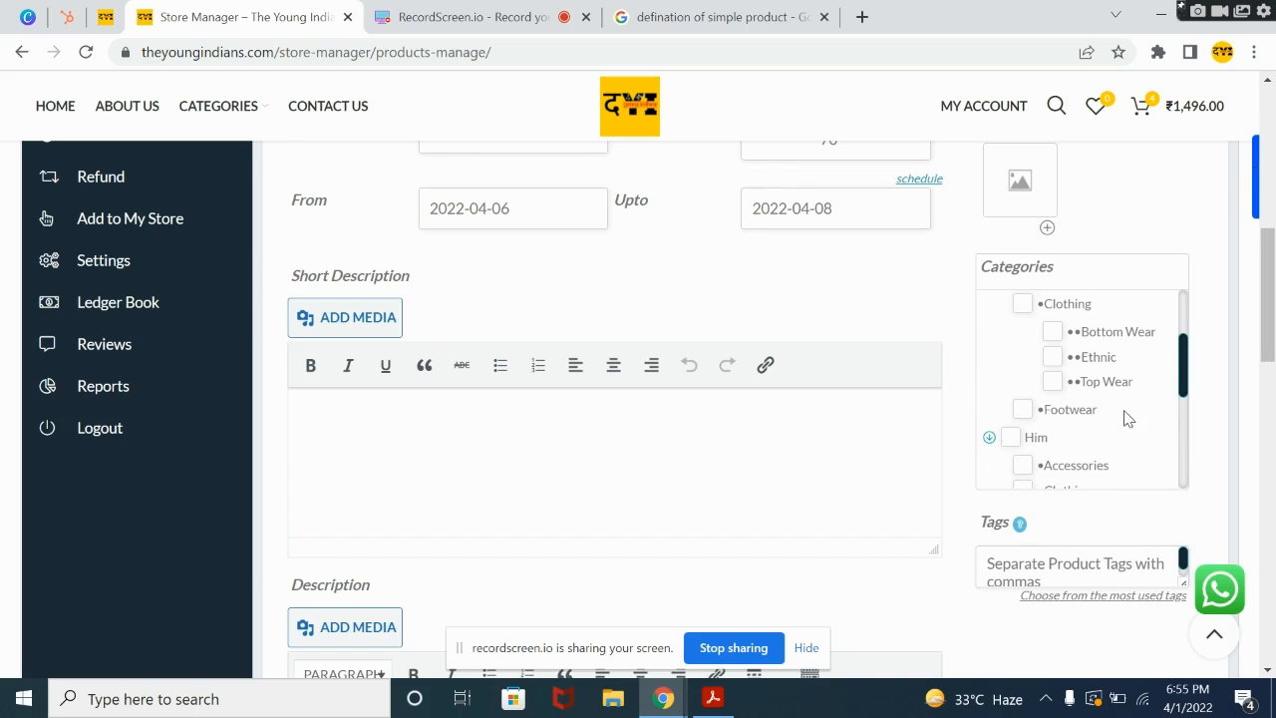
{"action": "left_click_drag", "start_coordinate": [1189, 371], "coordinate": [1172, 468]}
{"action": "scroll", "coordinate": [1172, 469], "scroll_direction": "up", "scroll_amount": 6}
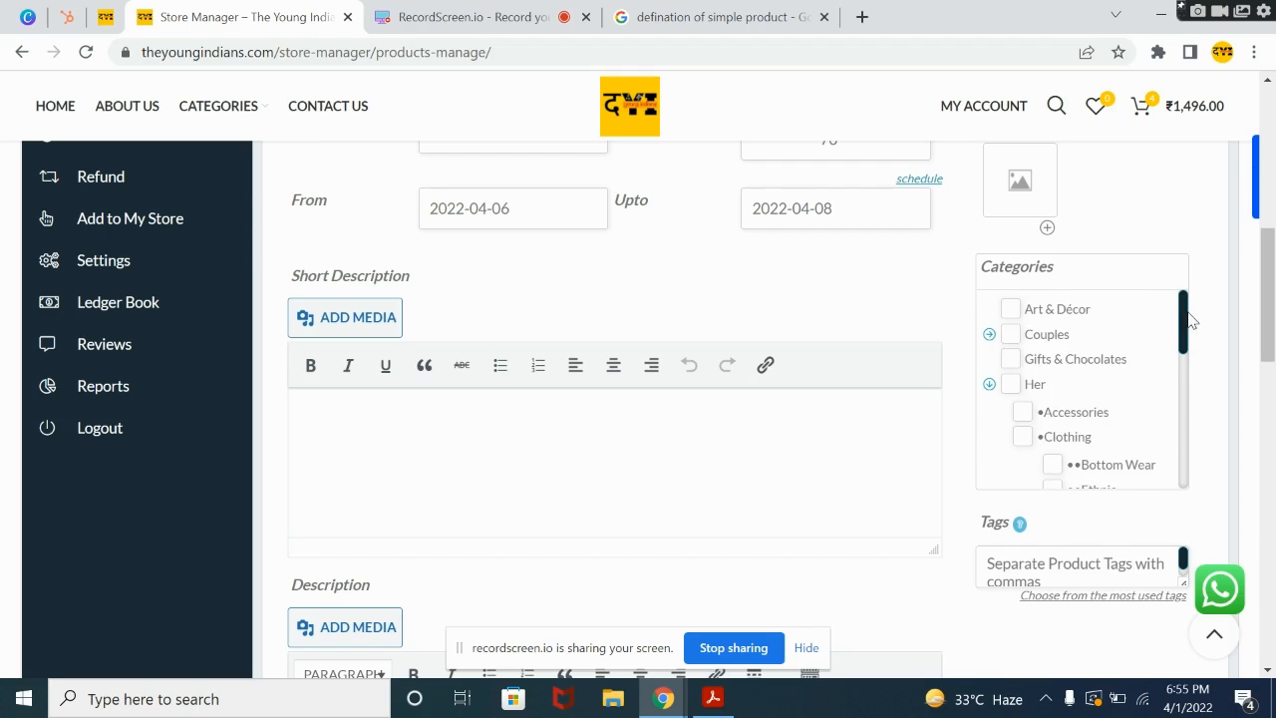
{"action": "left_click", "coordinate": [992, 337]}
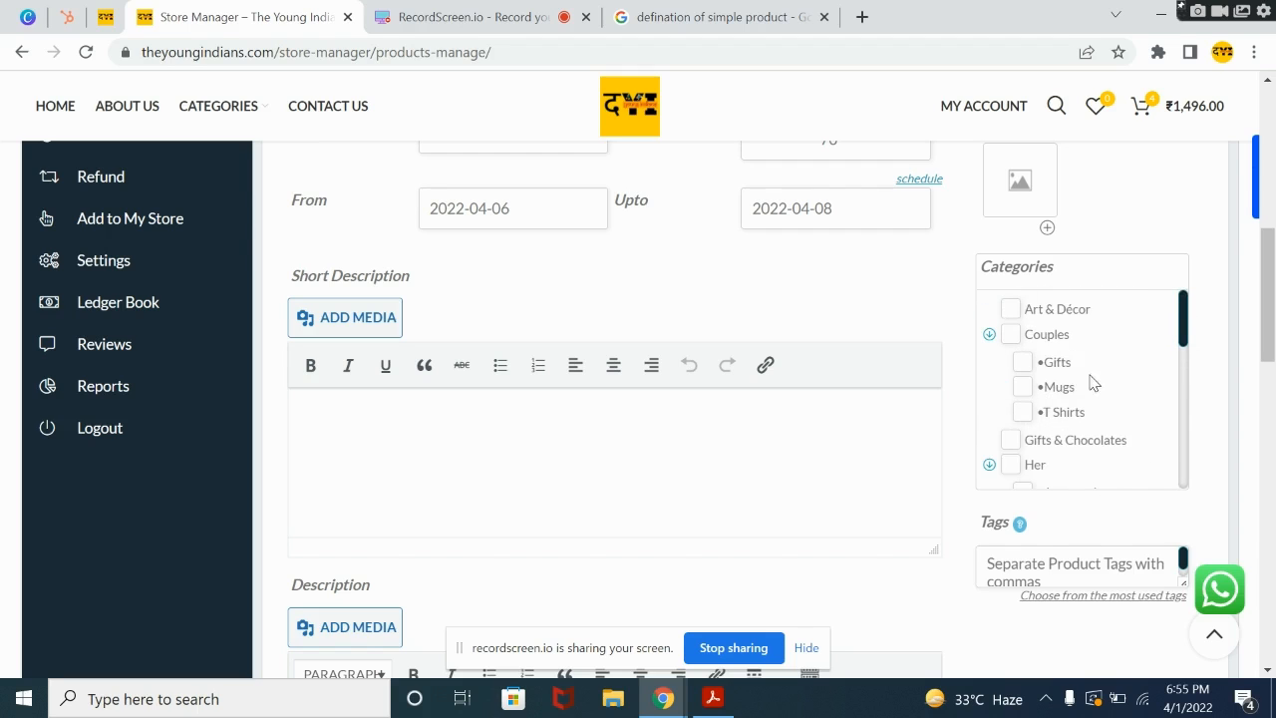
{"action": "left_click_drag", "start_coordinate": [1270, 297], "coordinate": [1275, 309]}
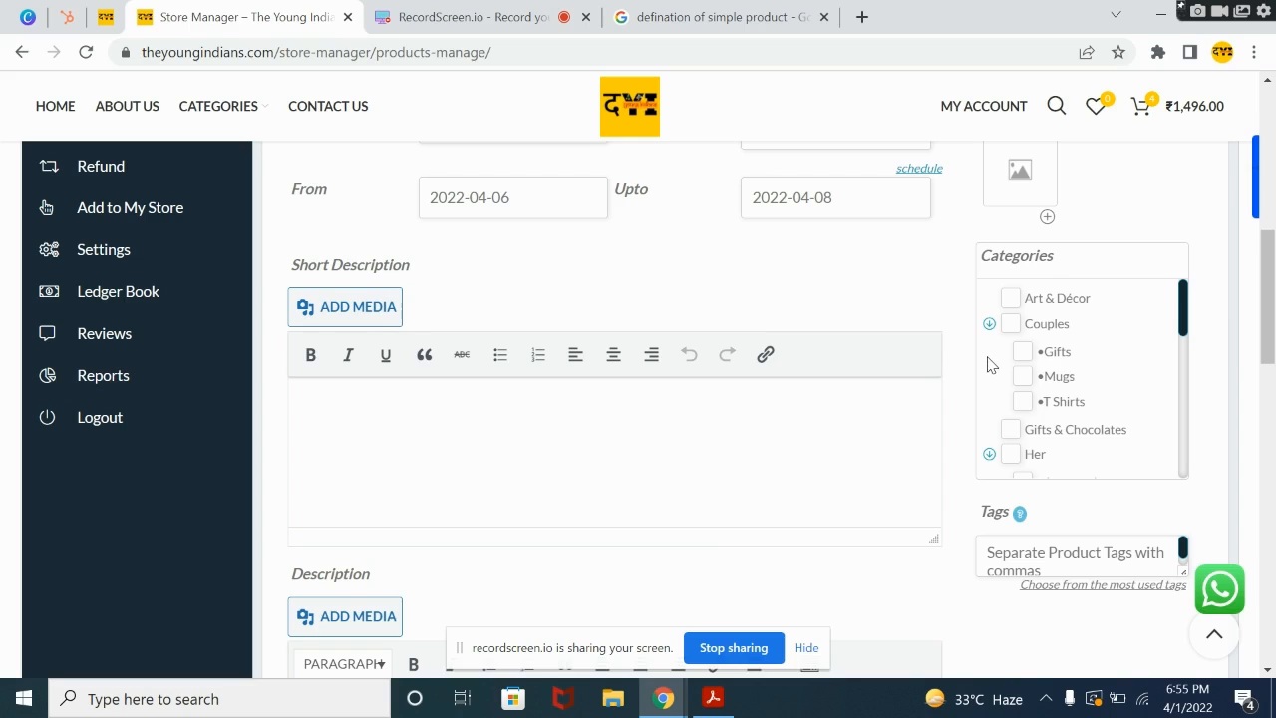
{"action": "left_click", "coordinate": [1024, 405]}
{"action": "left_click", "coordinate": [1022, 407]}
Step: Enter the short description "Its a fine quality tissue paper, With hand painted art."
{"action": "scroll", "coordinate": [1269, 342], "scroll_direction": "down", "scroll_amount": 1}
{"action": "left_click", "coordinate": [823, 441]}
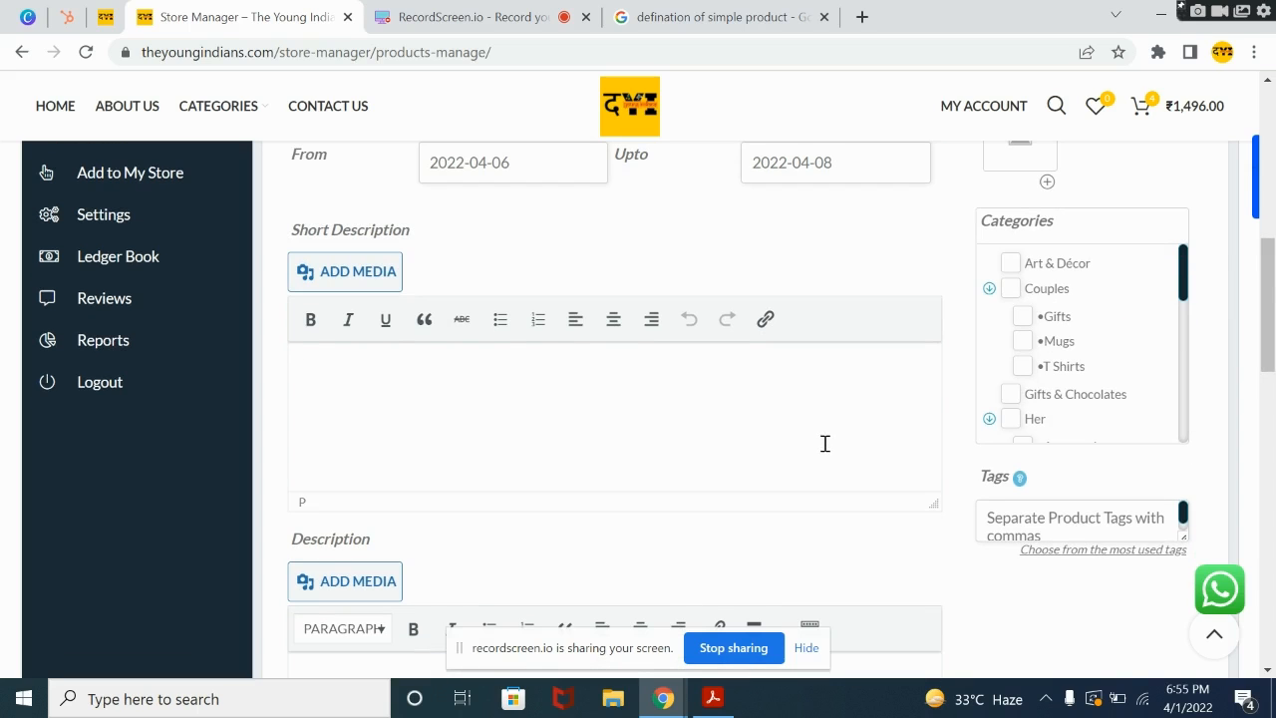
{"action": "scroll", "coordinate": [826, 442], "scroll_direction": "up", "scroll_amount": 4}
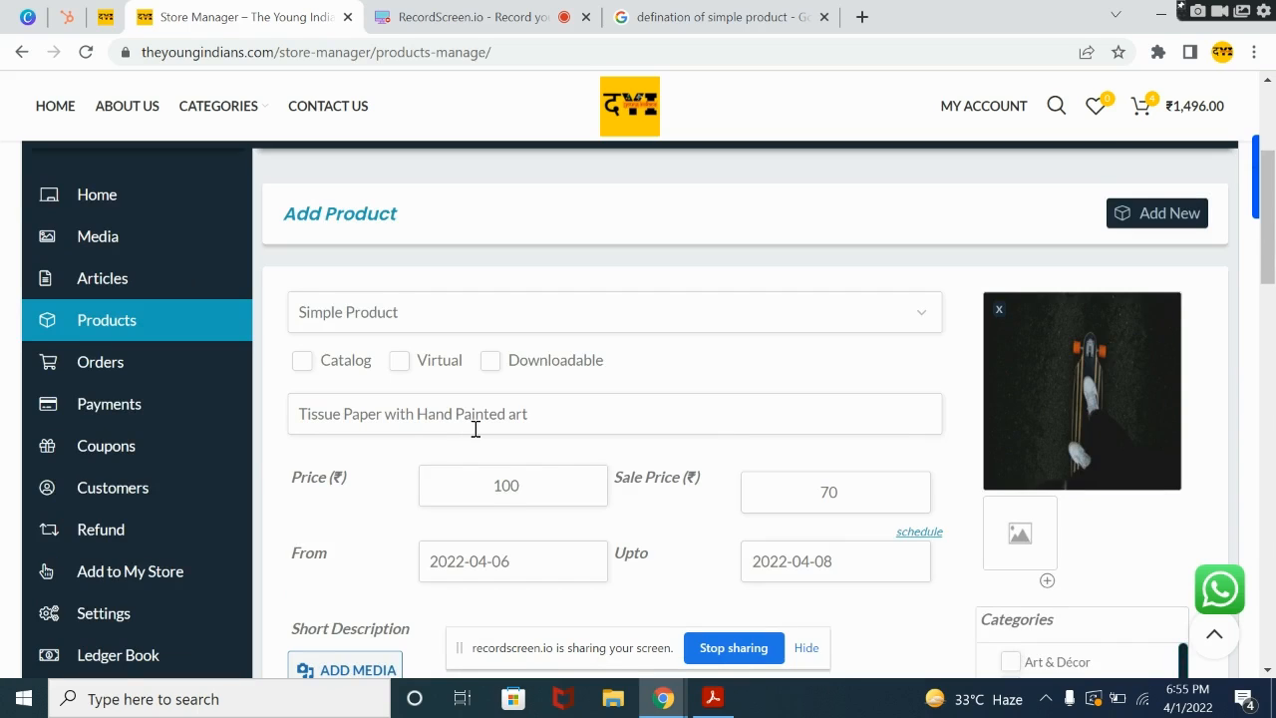
{"action": "scroll", "coordinate": [473, 429], "scroll_direction": "down", "scroll_amount": 4}
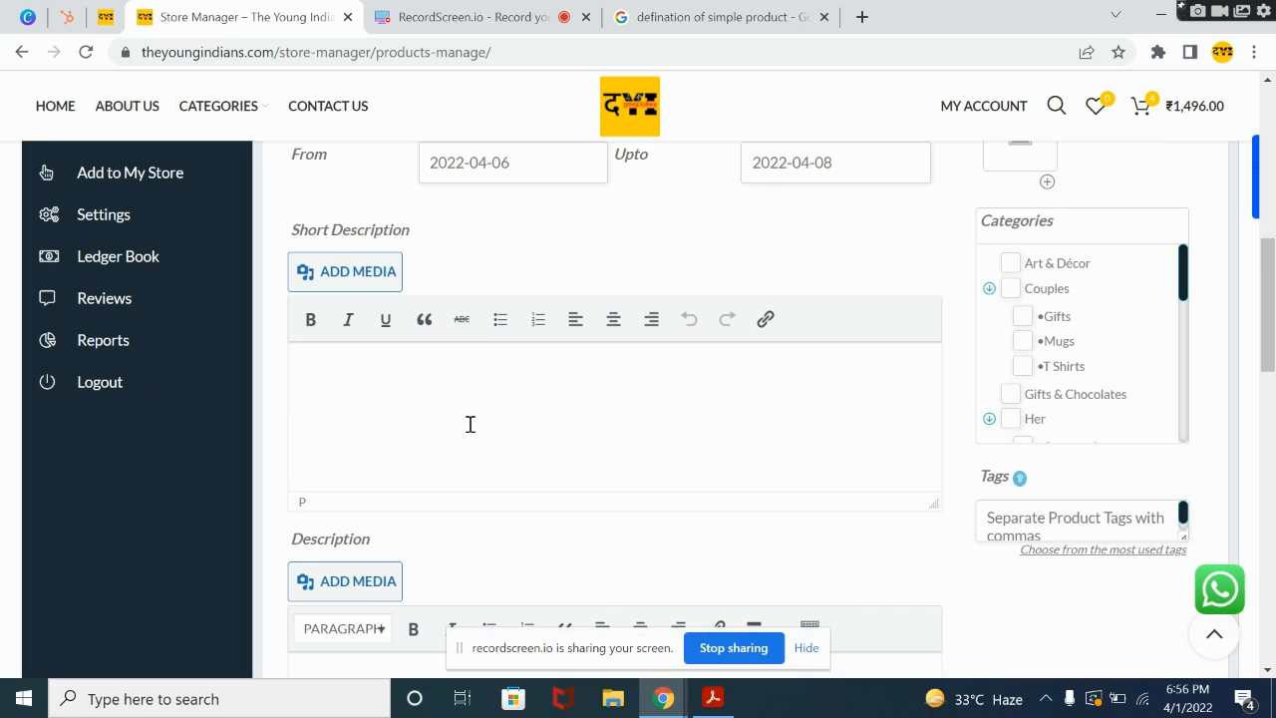
{"action": "type", "text": "Its a fine quality tissue paper"}
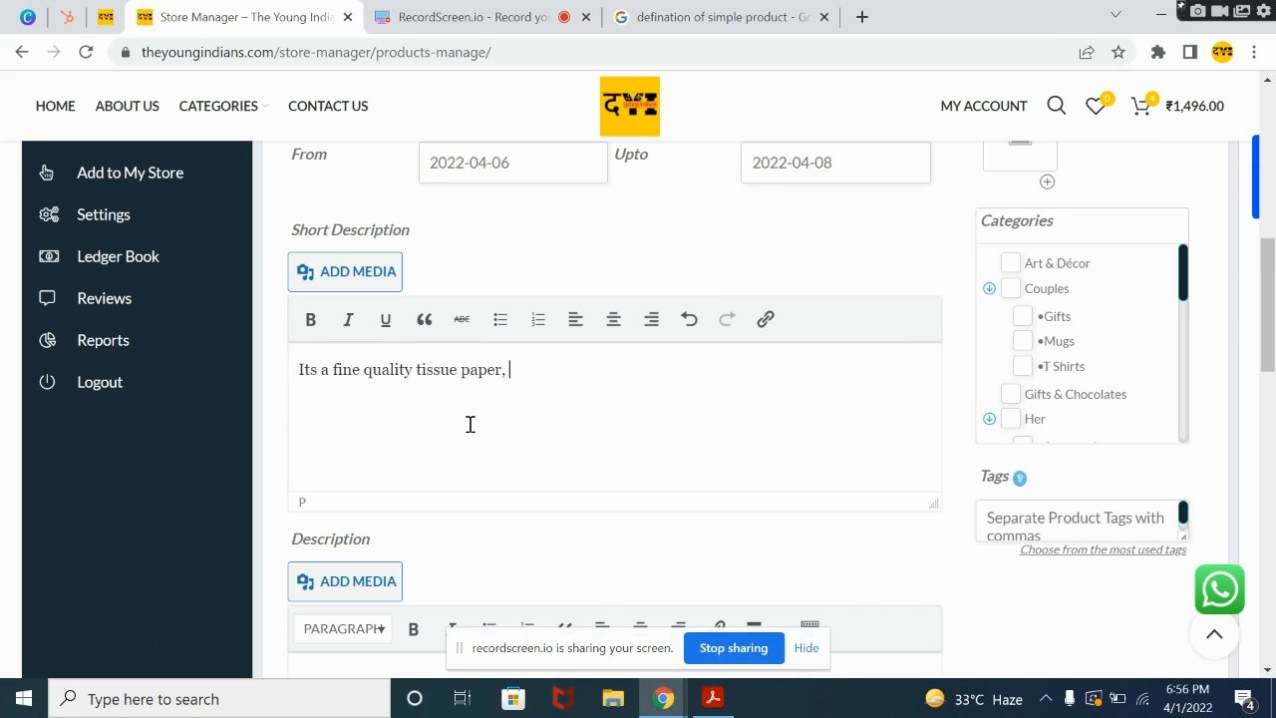
{"action": "type", "text": ", With hand painted "}
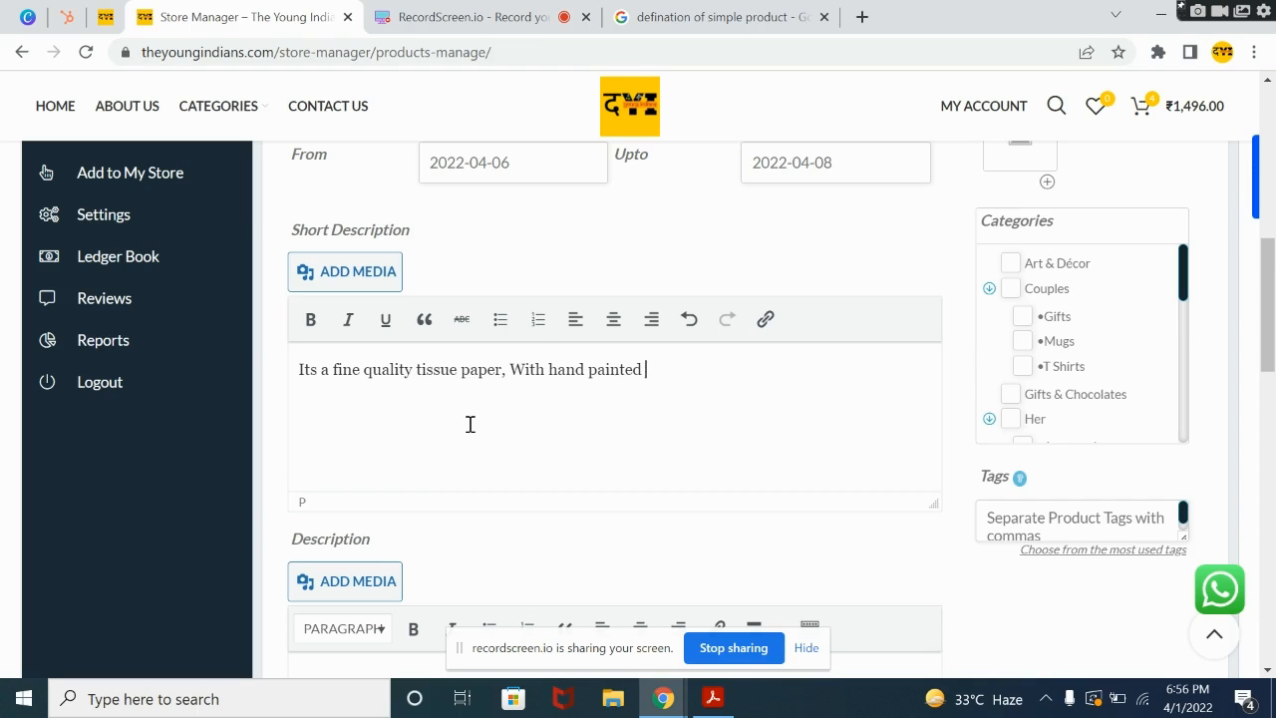
{"action": "type", "text": "art."}
Step: Copy the short description text into the product's main Description
{"action": "triple_click", "coordinate": [440, 365]}
{"action": "key", "text": "ctrl+c"}
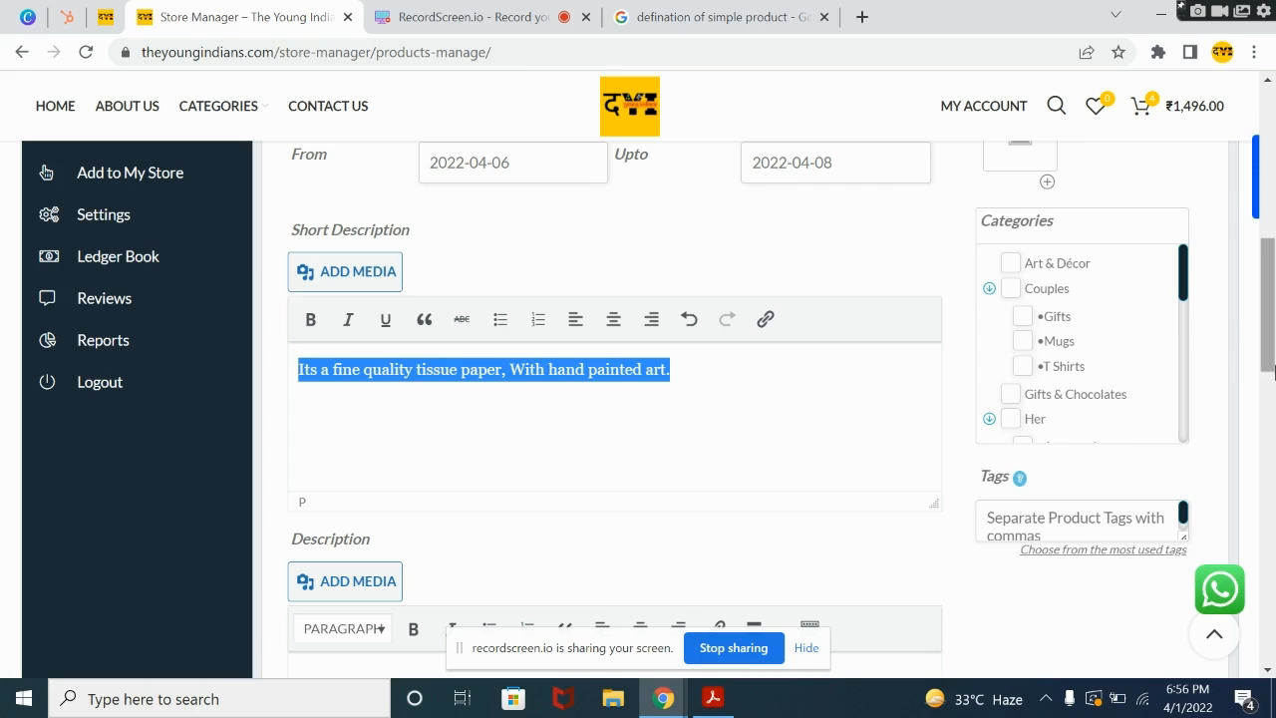
{"action": "left_click", "coordinate": [1271, 431]}
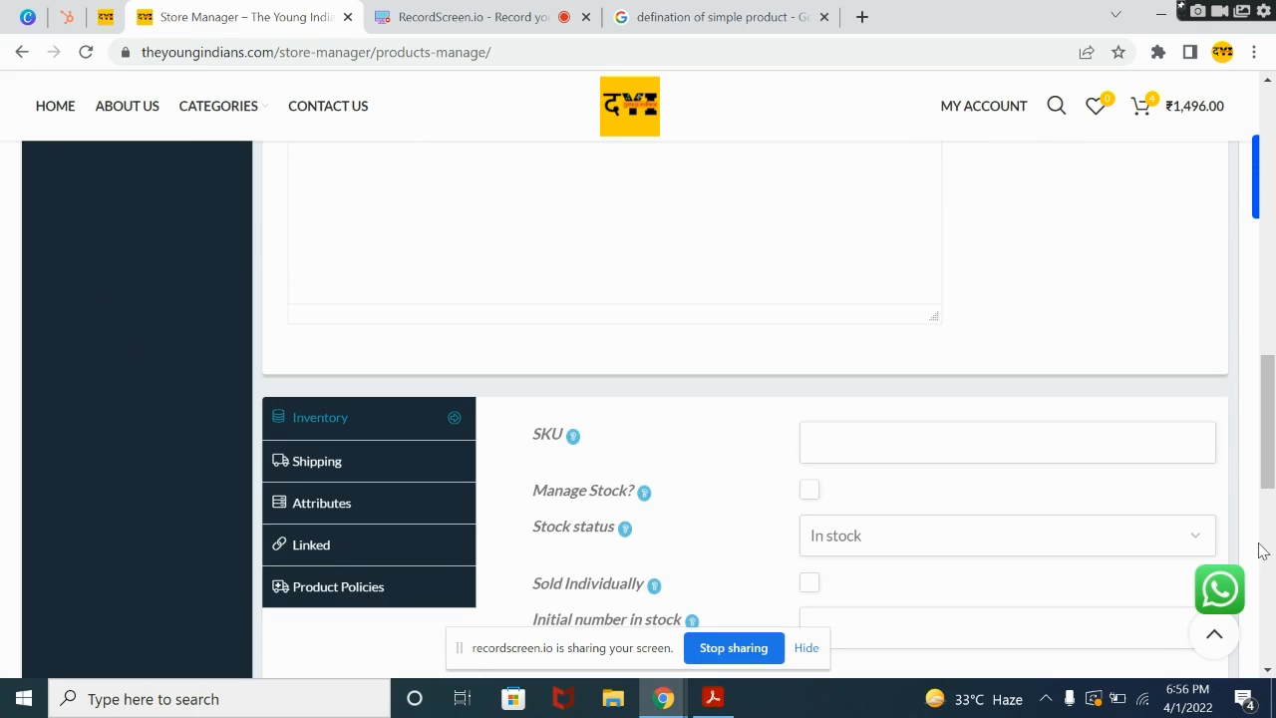
{"action": "scroll", "coordinate": [1269, 518], "scroll_direction": "up", "scroll_amount": 3}
{"action": "left_click", "coordinate": [696, 463]}
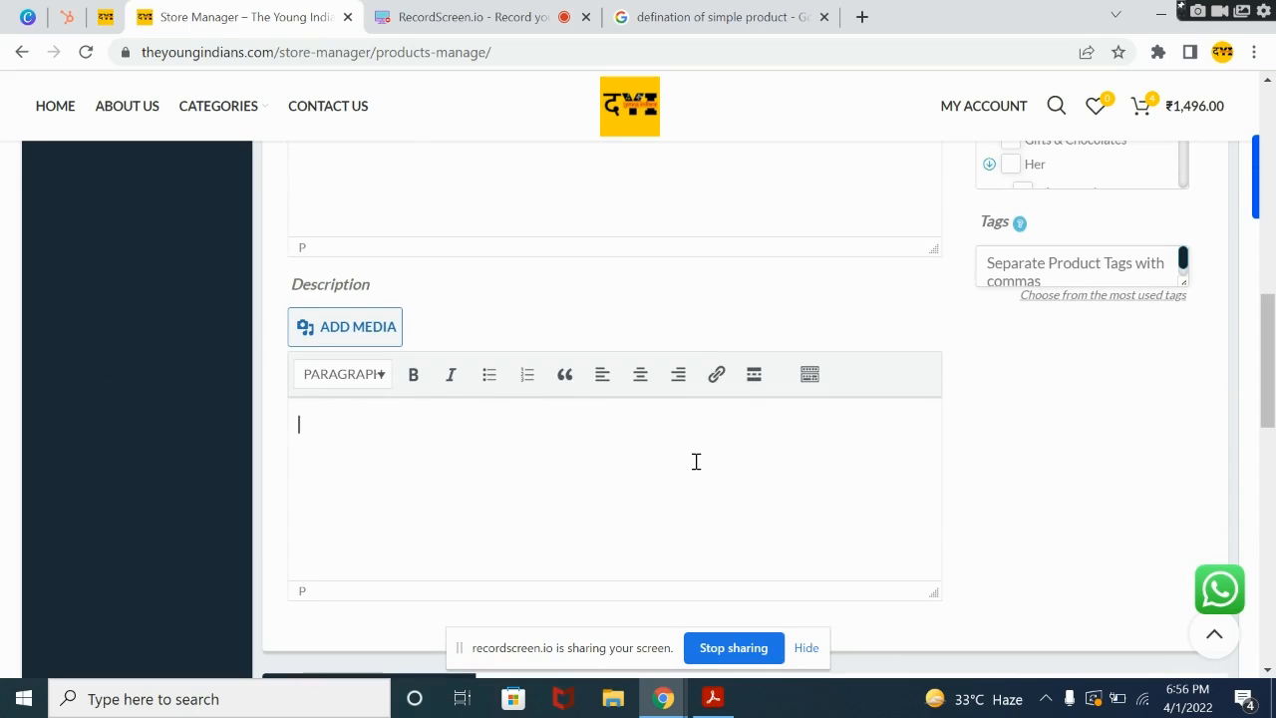
{"action": "key", "text": "ctrl+v"}
Step: Set the product's SKU to 10 in the inventory settings
{"action": "left_click_drag", "start_coordinate": [1271, 391], "coordinate": [1264, 478]}
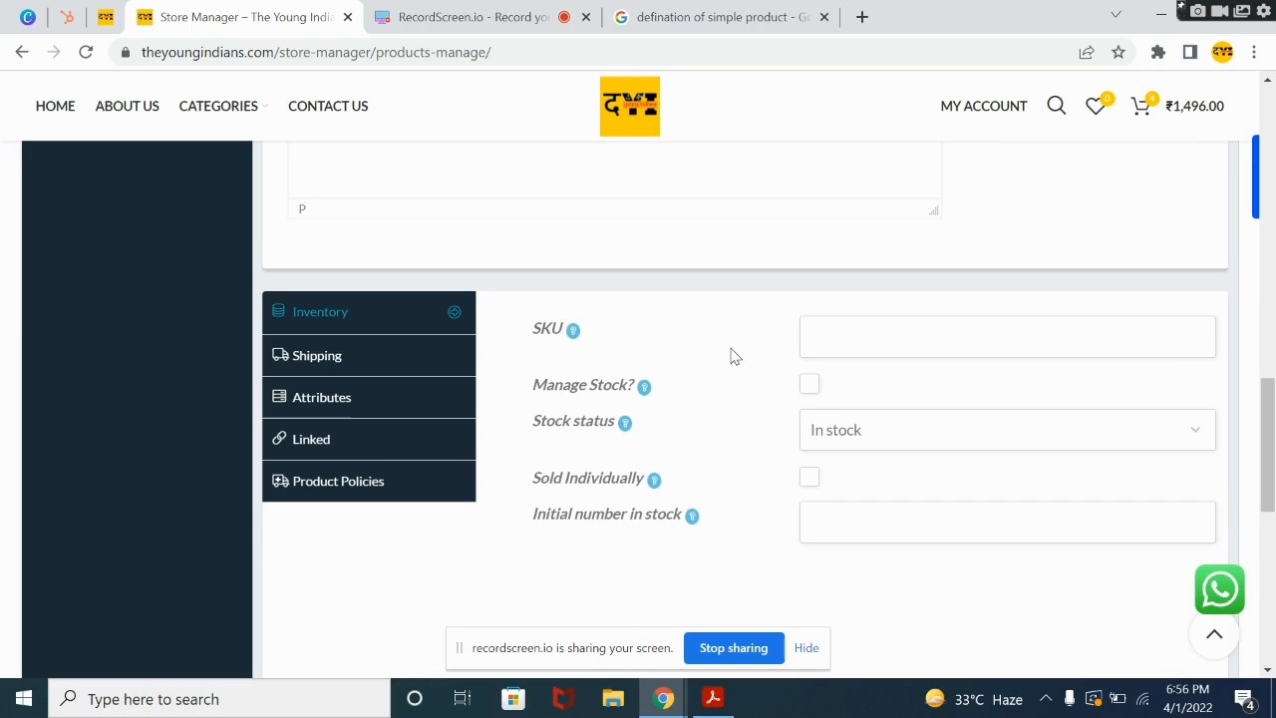
{"action": "left_click", "coordinate": [808, 342]}
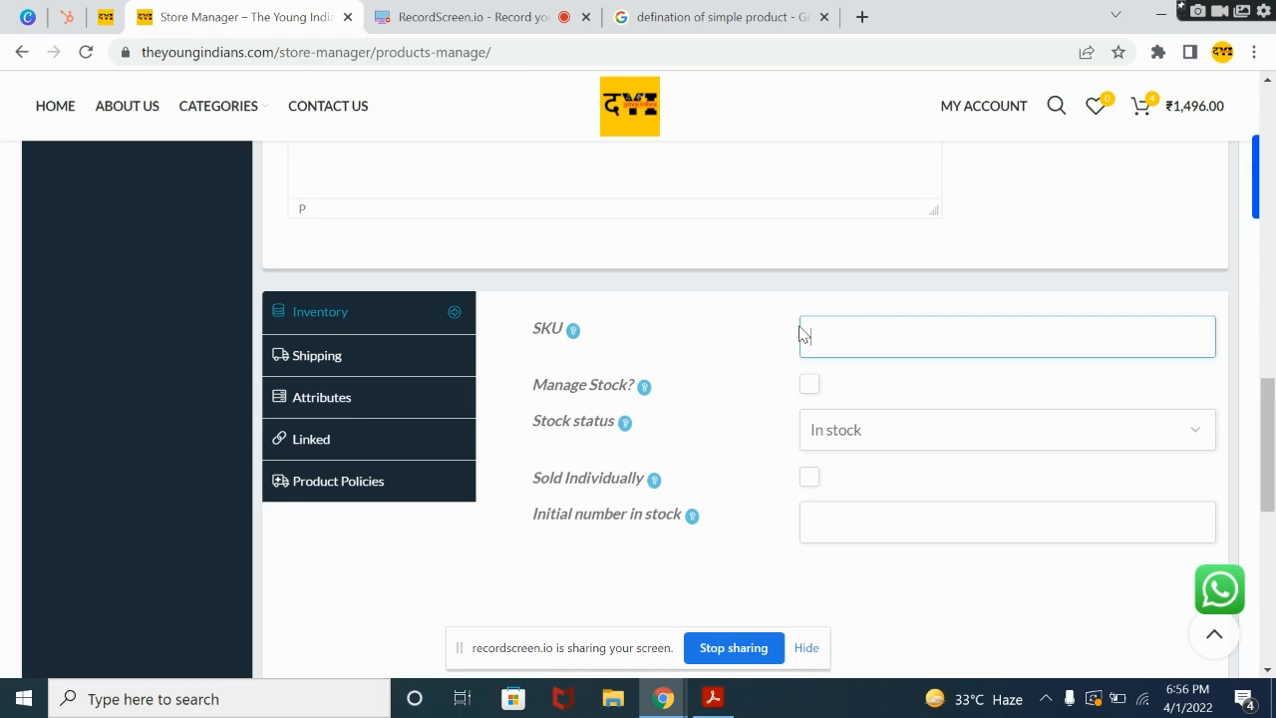
{"action": "type", "text": "10"}
Step: Try the Manage Stock option in the inventory settings and switch it back off
{"action": "left_click", "coordinate": [810, 387]}
{"action": "left_click", "coordinate": [810, 387]}
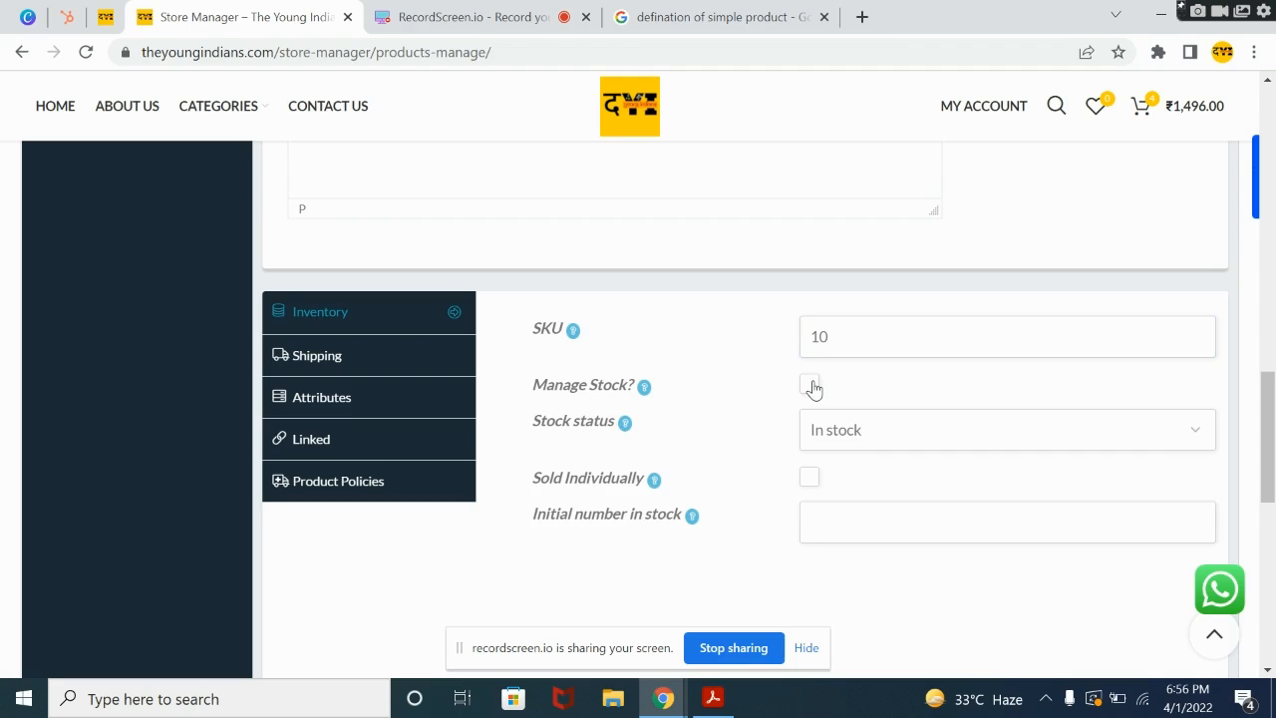
{"action": "left_click", "coordinate": [812, 388]}
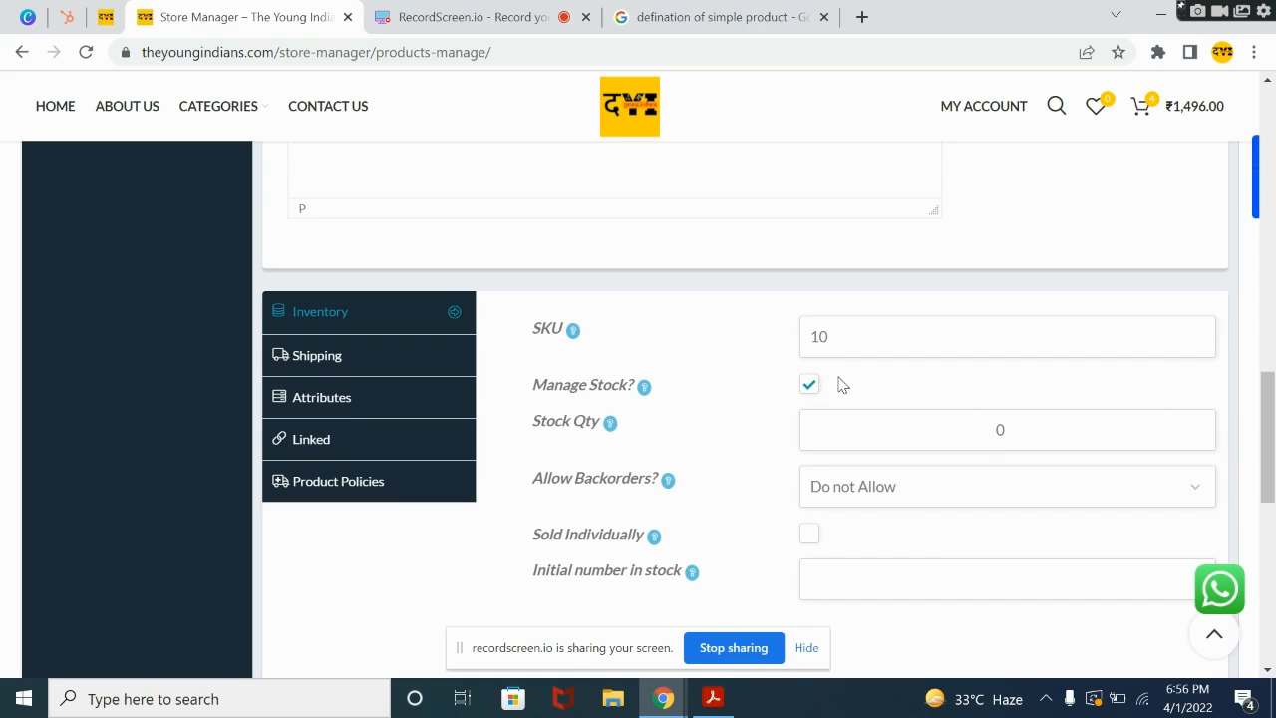
{"action": "left_click", "coordinate": [812, 385]}
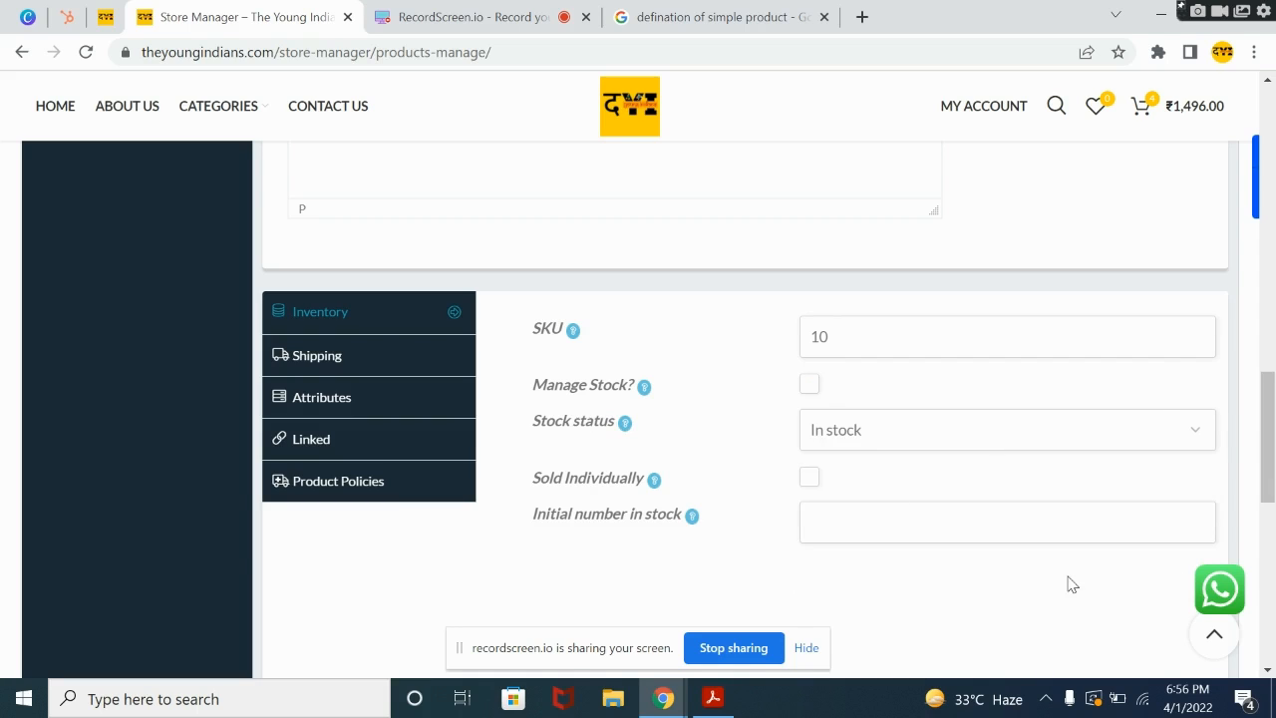
{"action": "left_click", "coordinate": [1028, 516]}
{"action": "left_click_drag", "start_coordinate": [1270, 458], "coordinate": [1271, 456]}
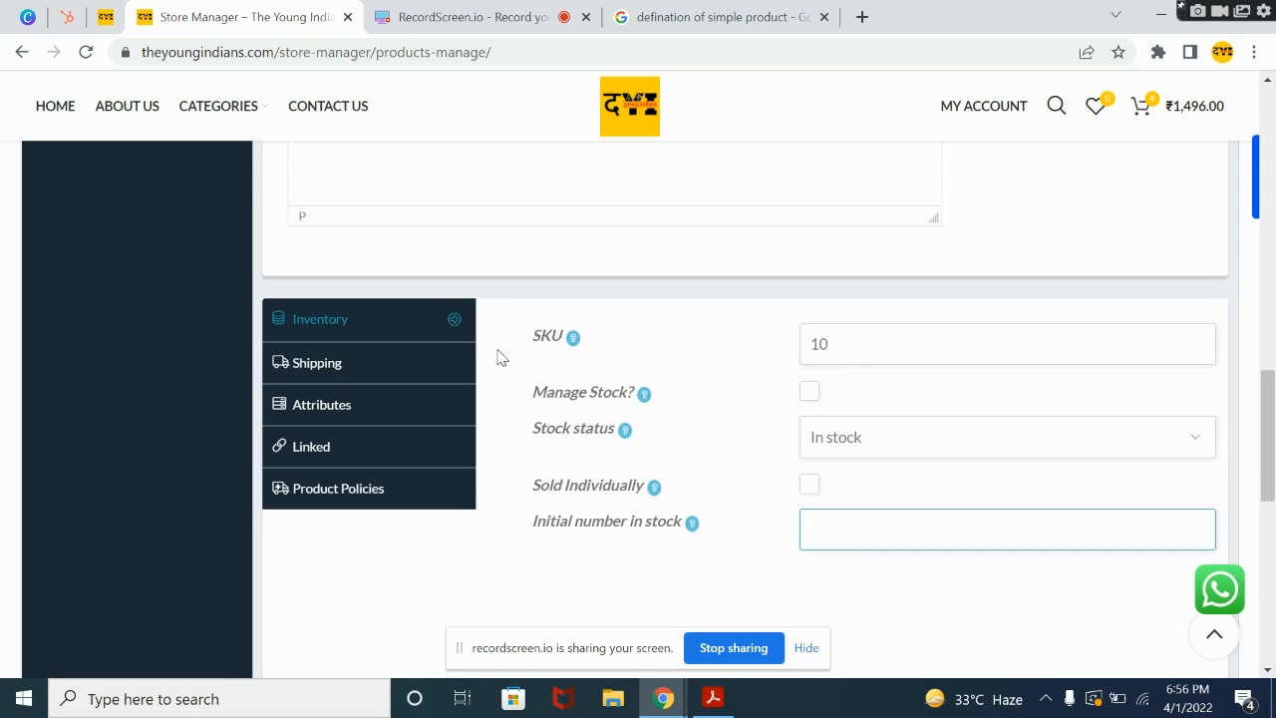
Step: Open the product's shipping settings and review the weight, dimensions and shipping class fields
{"action": "left_click", "coordinate": [367, 359]}
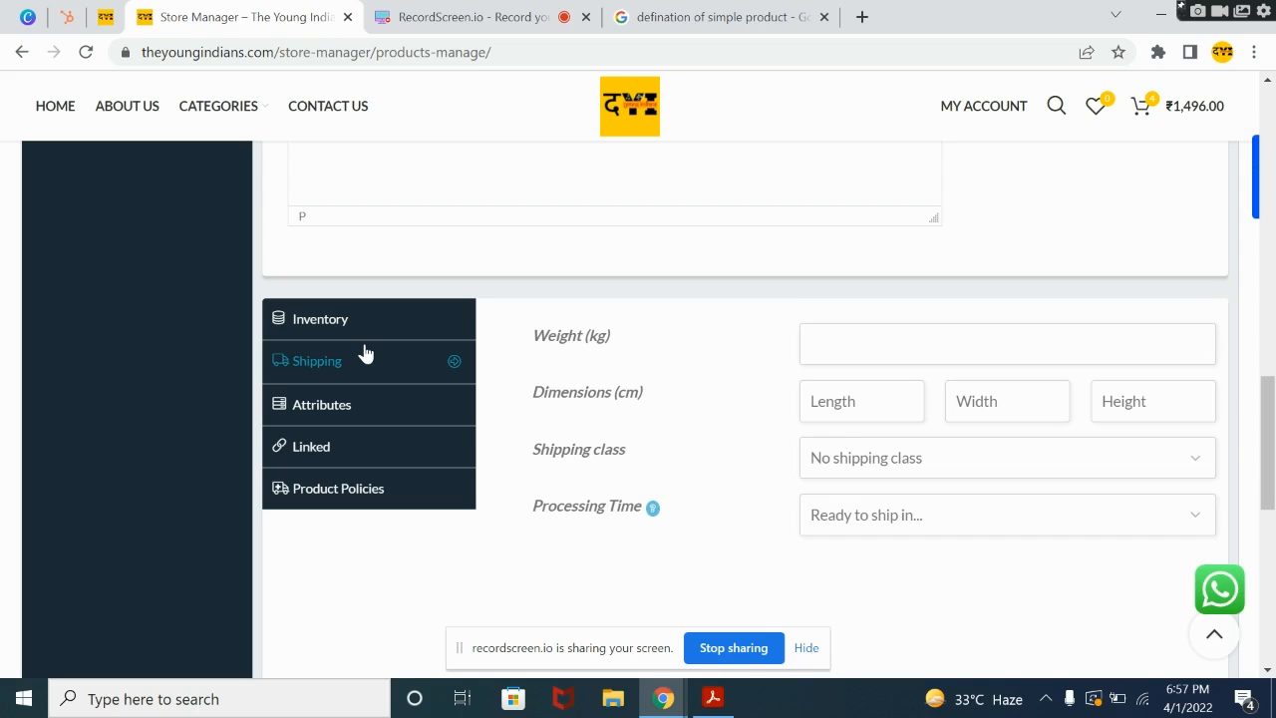
{"action": "left_click", "coordinate": [873, 349]}
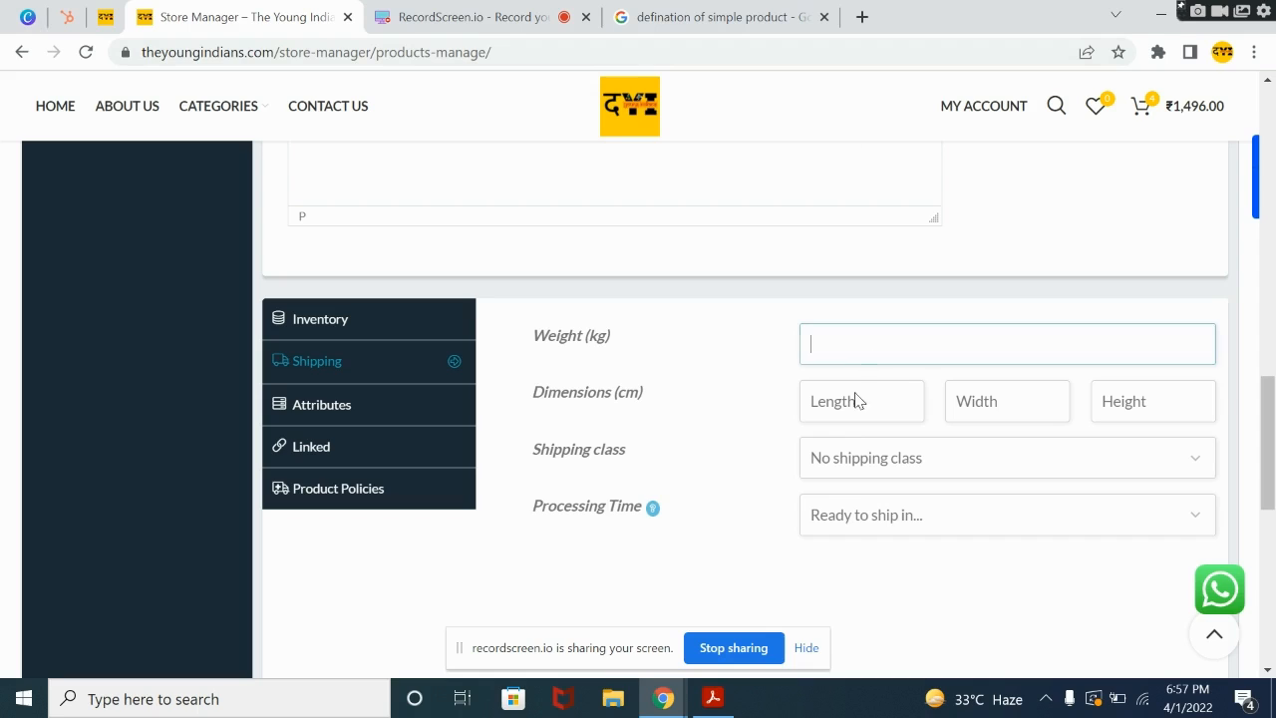
{"action": "left_click", "coordinate": [858, 401]}
{"action": "left_click", "coordinate": [849, 462]}
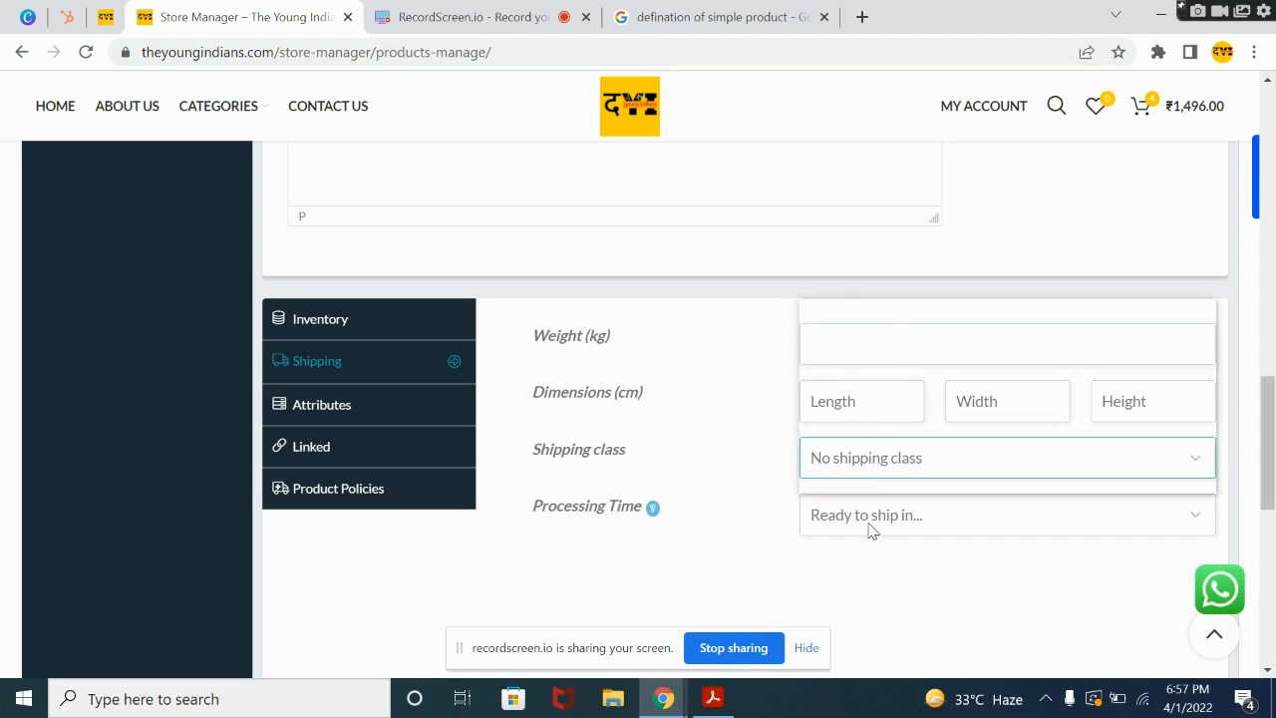
Step: Review the available Processing Time choices in the product's shipping settings without selecting one
{"action": "left_click", "coordinate": [870, 531]}
{"action": "left_click", "coordinate": [820, 530]}
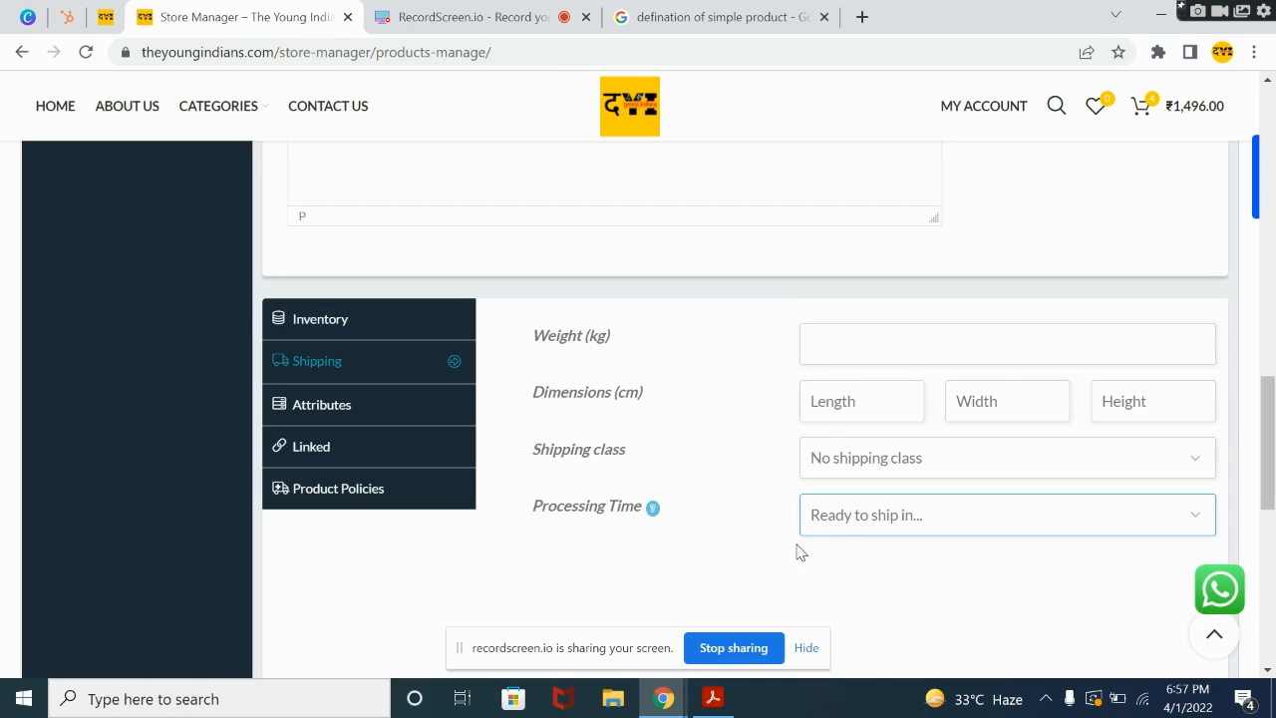
{"action": "left_click", "coordinate": [835, 526]}
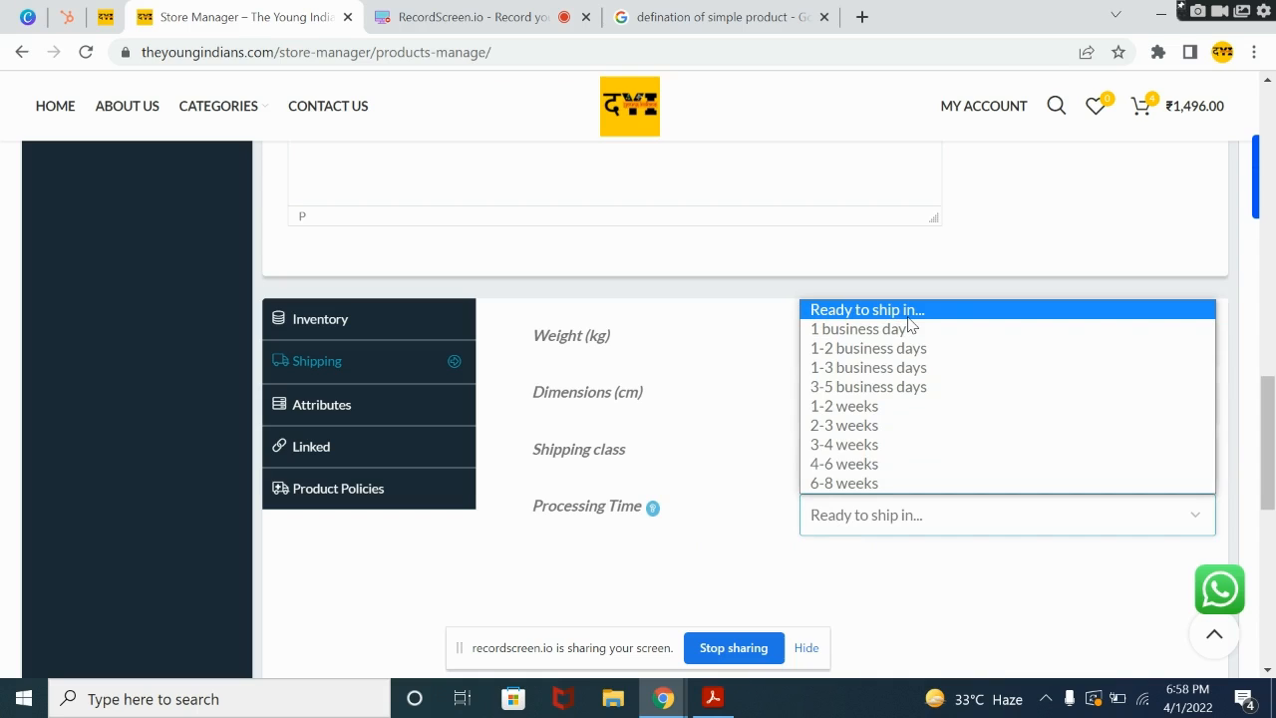
{"action": "left_click", "coordinate": [909, 324]}
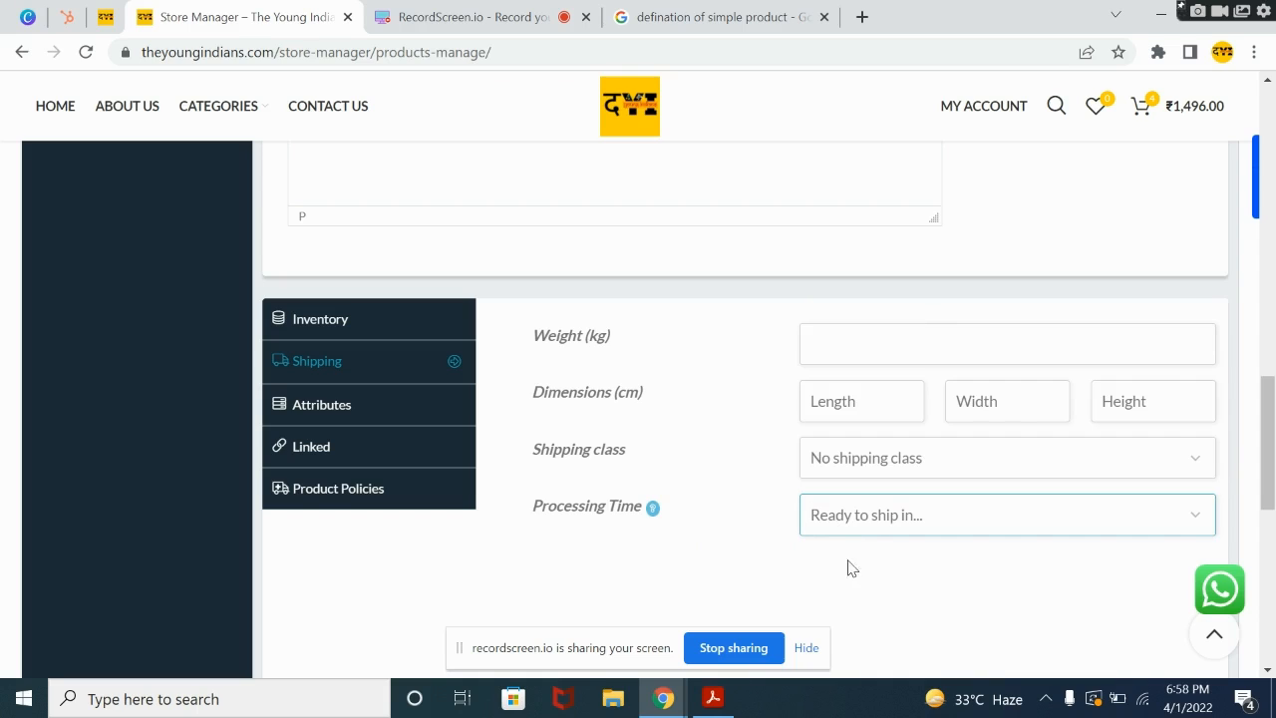
{"action": "left_click", "coordinate": [848, 528]}
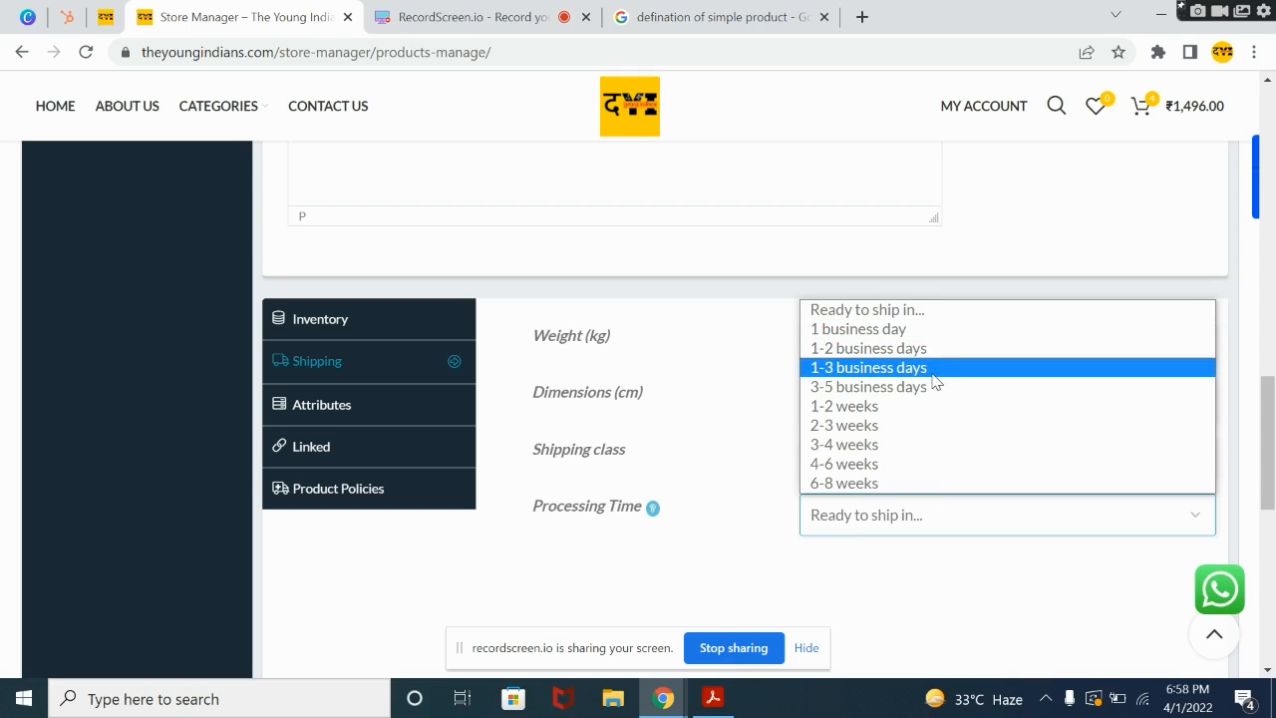
{"action": "left_click", "coordinate": [743, 531]}
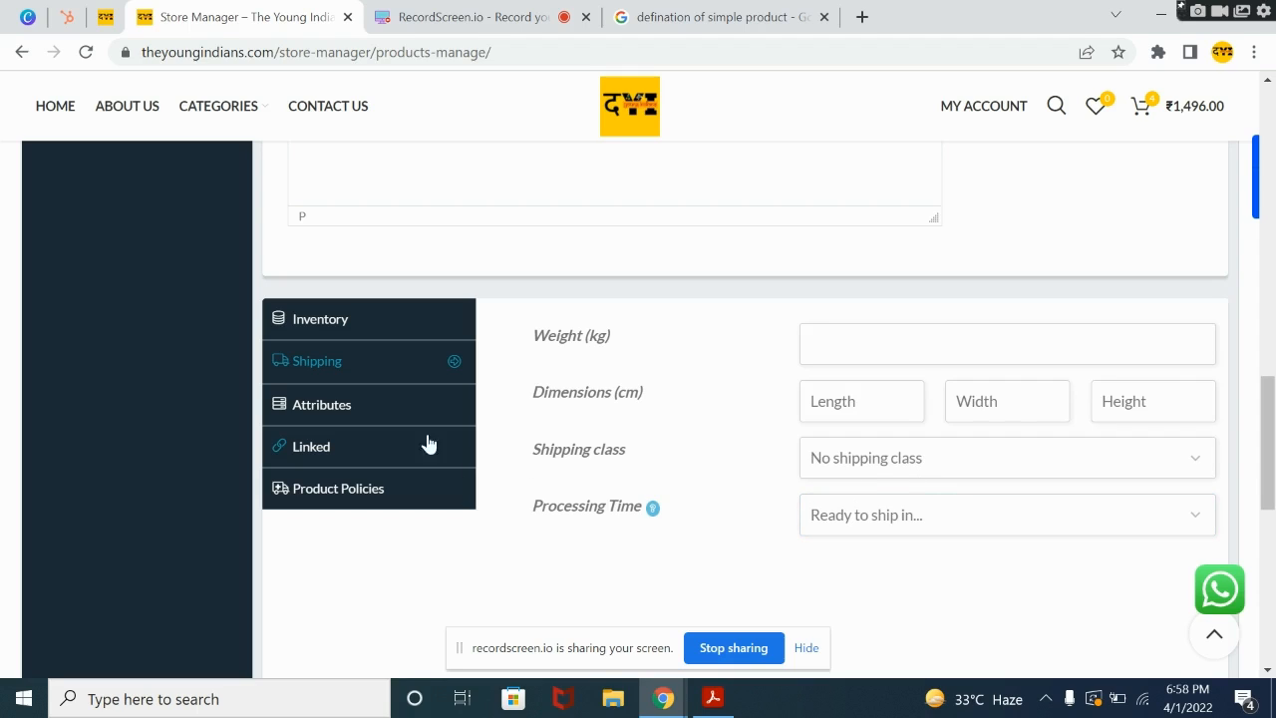
Step: Open the product policies and enter "Shipping usually takes 5 to 6 days." as the Shipping Policy
{"action": "left_click", "coordinate": [361, 487]}
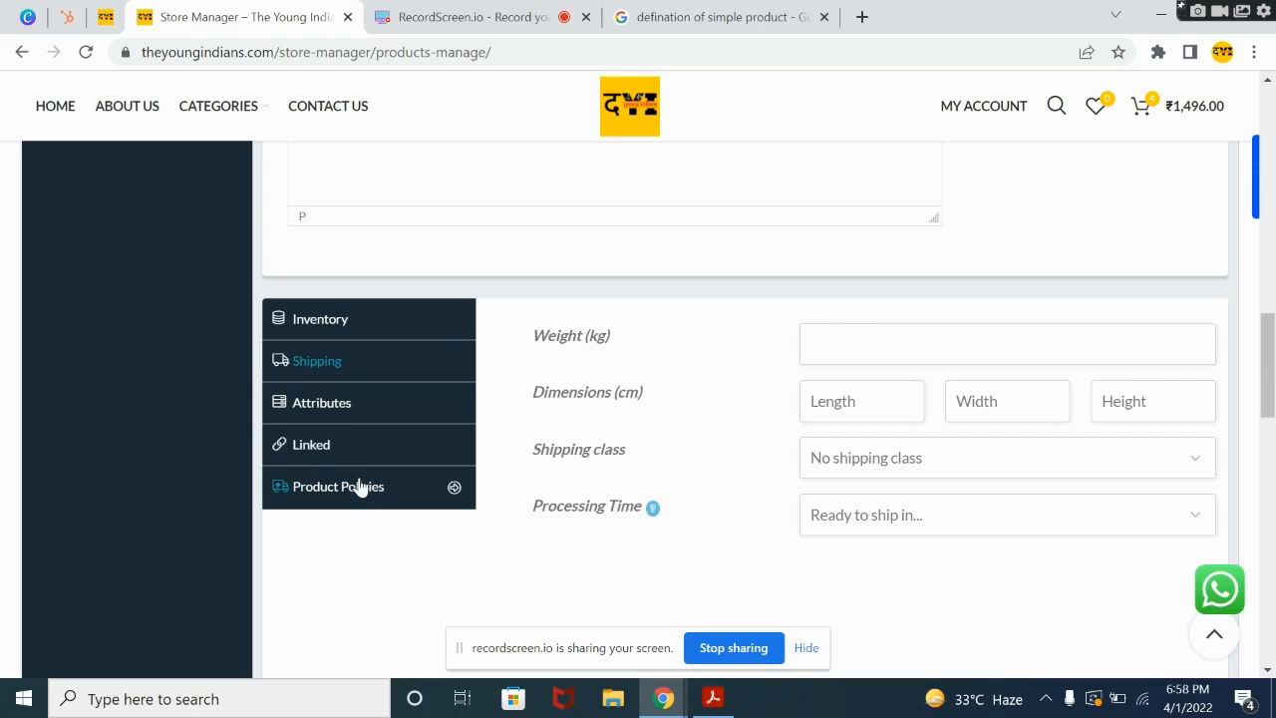
{"action": "scroll", "coordinate": [1272, 399], "scroll_direction": "down", "scroll_amount": 1}
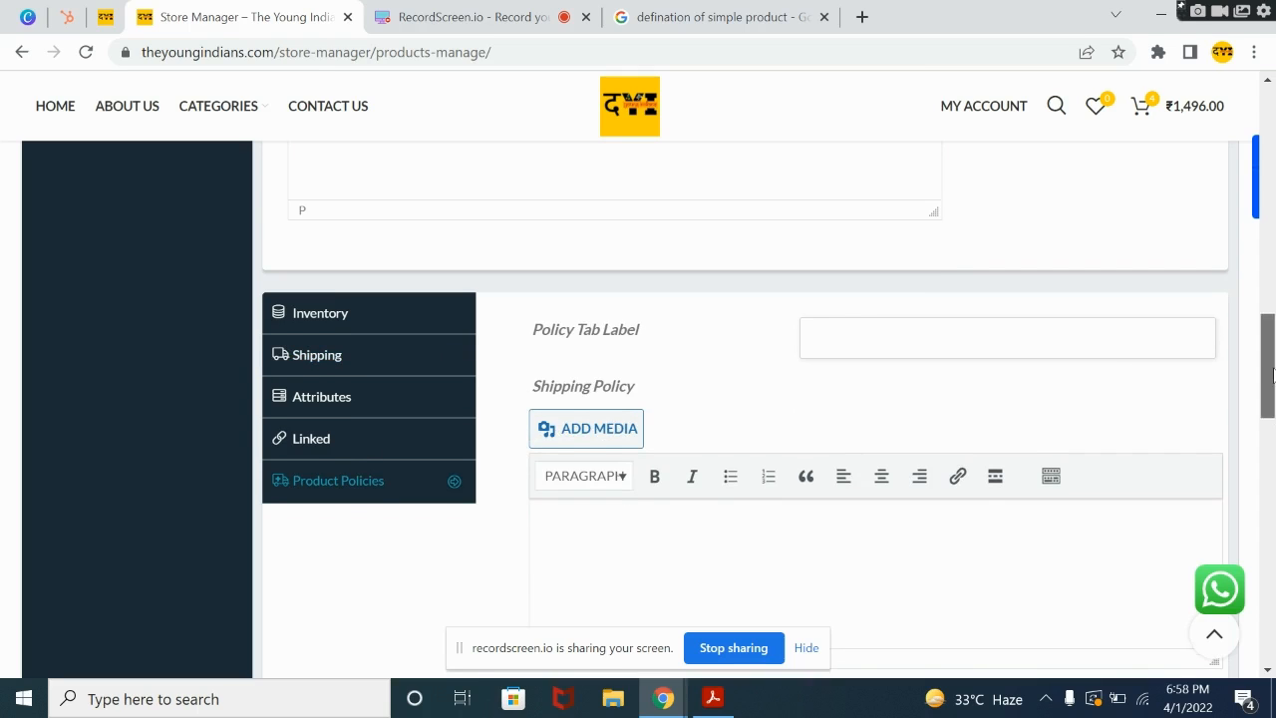
{"action": "scroll", "coordinate": [1272, 389], "scroll_direction": "down", "scroll_amount": 1}
{"action": "left_click", "coordinate": [923, 407]}
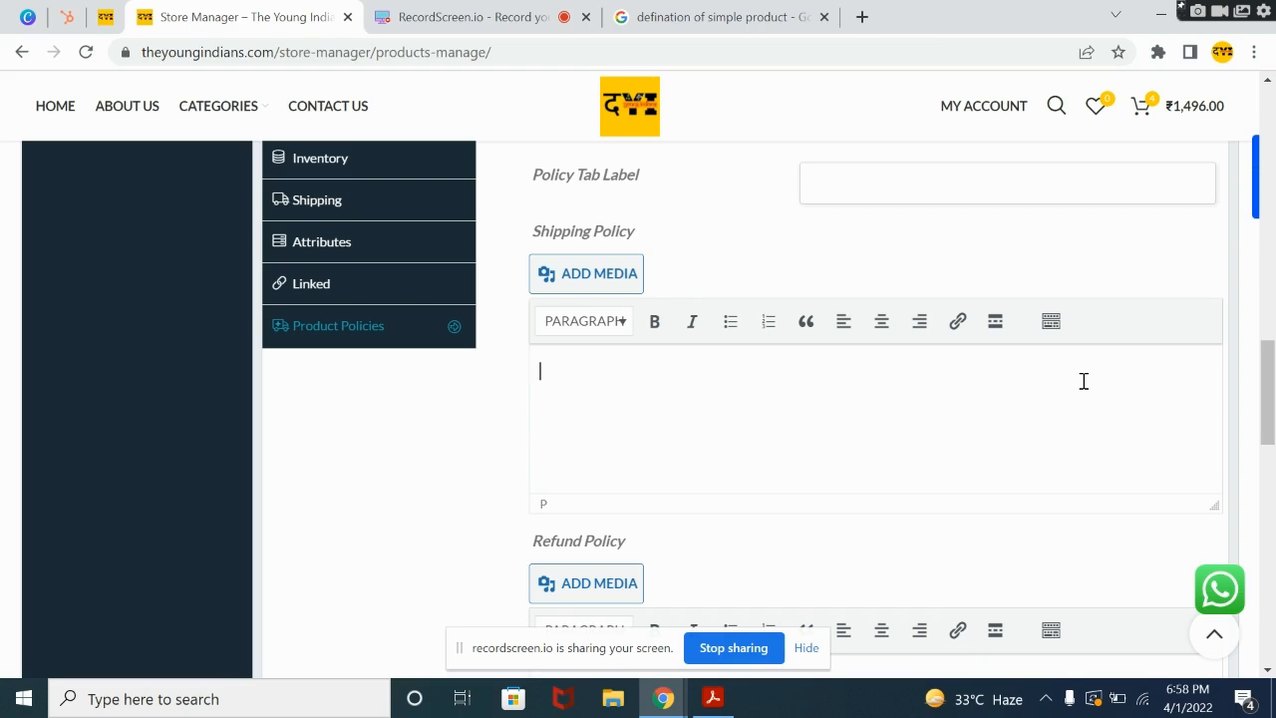
{"action": "type", "text": "Shipping usuall"}
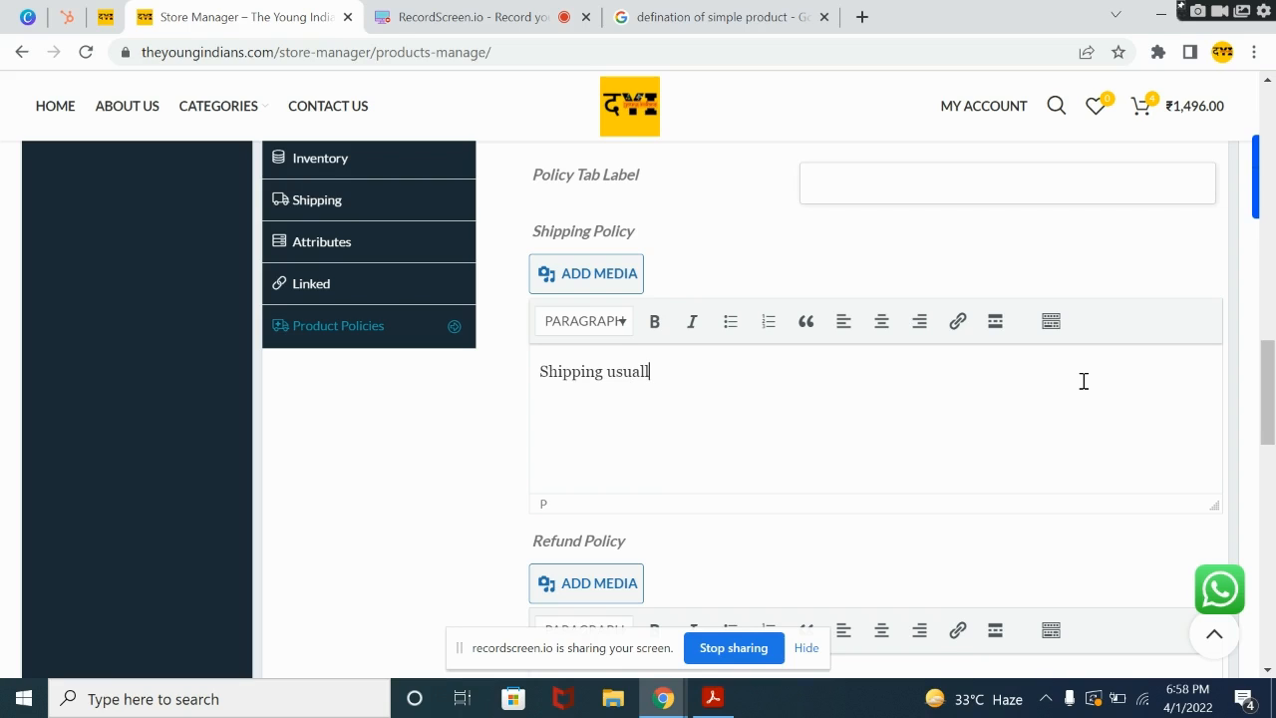
{"action": "type", "text": "y takes 5 to 6 days"}
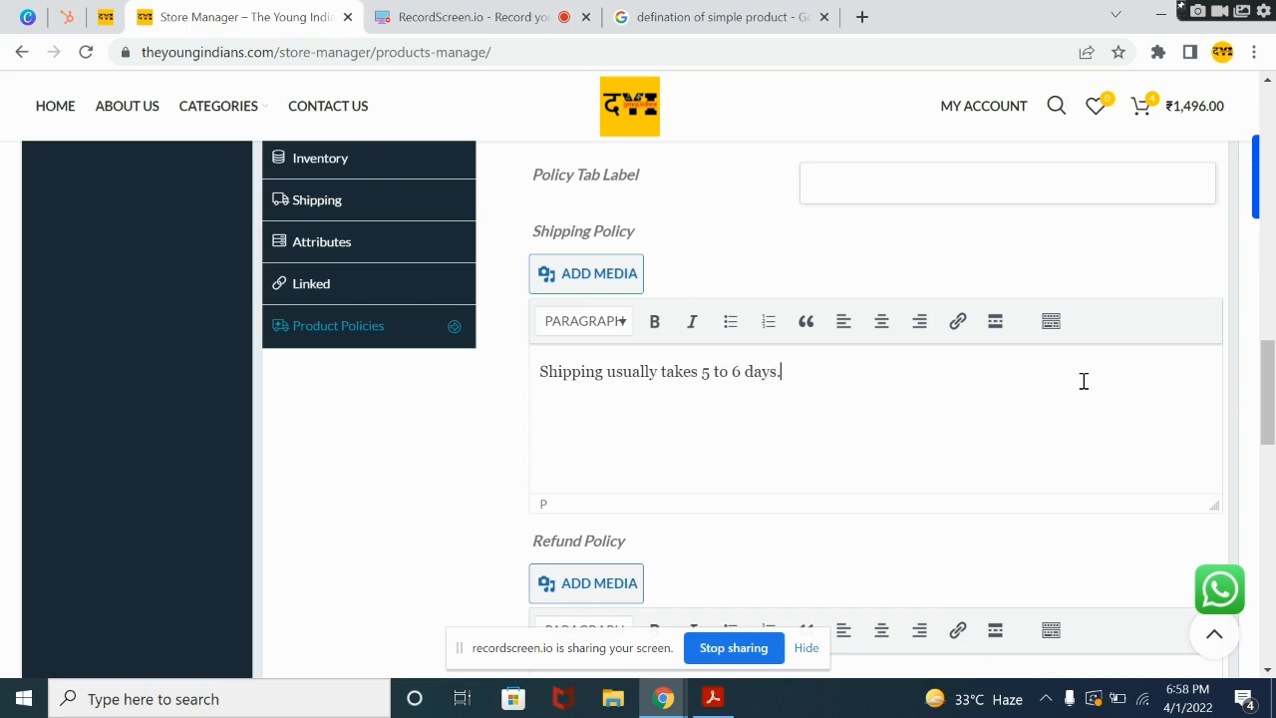
{"action": "type", "text": "."}
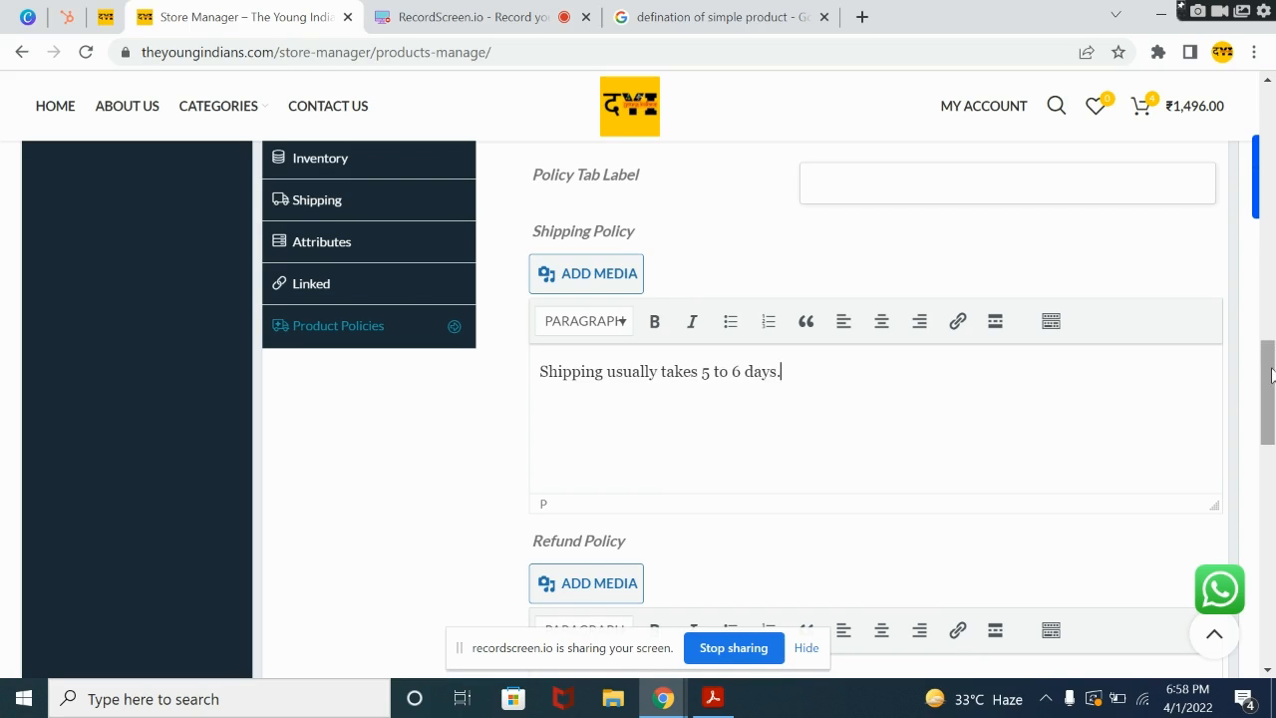
Step: Leave the Refund and Cancellation/Return/Exchange policies blank and submit the new product
{"action": "left_click_drag", "start_coordinate": [1270, 377], "coordinate": [1270, 463]}
{"action": "scroll", "coordinate": [724, 465], "scroll_direction": "down", "scroll_amount": 1}
{"action": "left_click", "coordinate": [716, 462]}
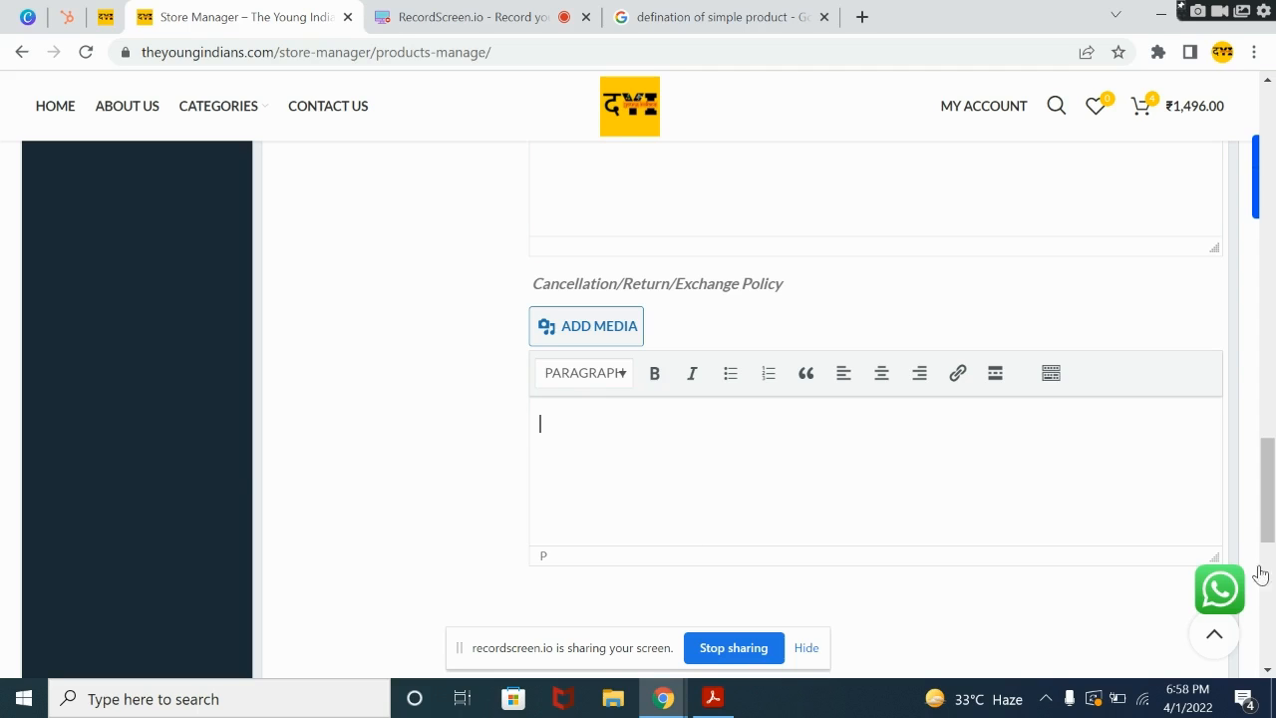
{"action": "left_click_drag", "start_coordinate": [1273, 510], "coordinate": [1273, 568]}
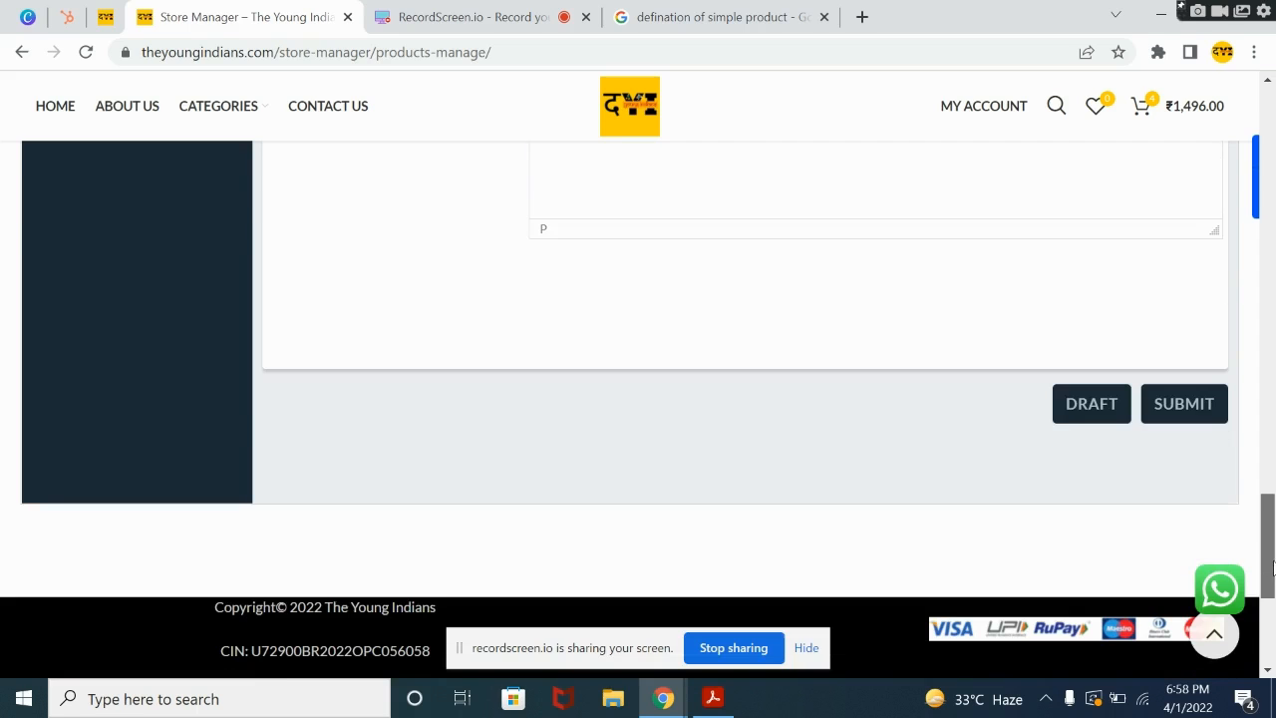
{"action": "left_click", "coordinate": [1169, 425]}
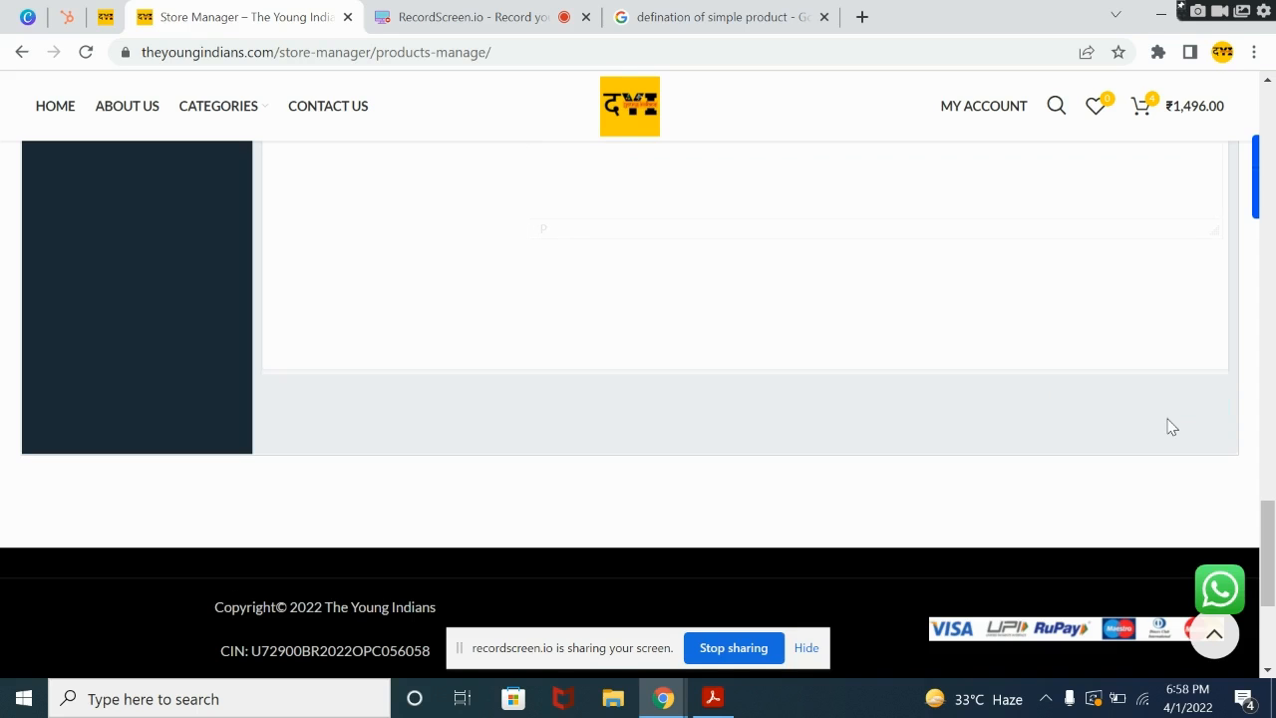
{"action": "left_click_drag", "start_coordinate": [1273, 534], "coordinate": [1253, 344]}
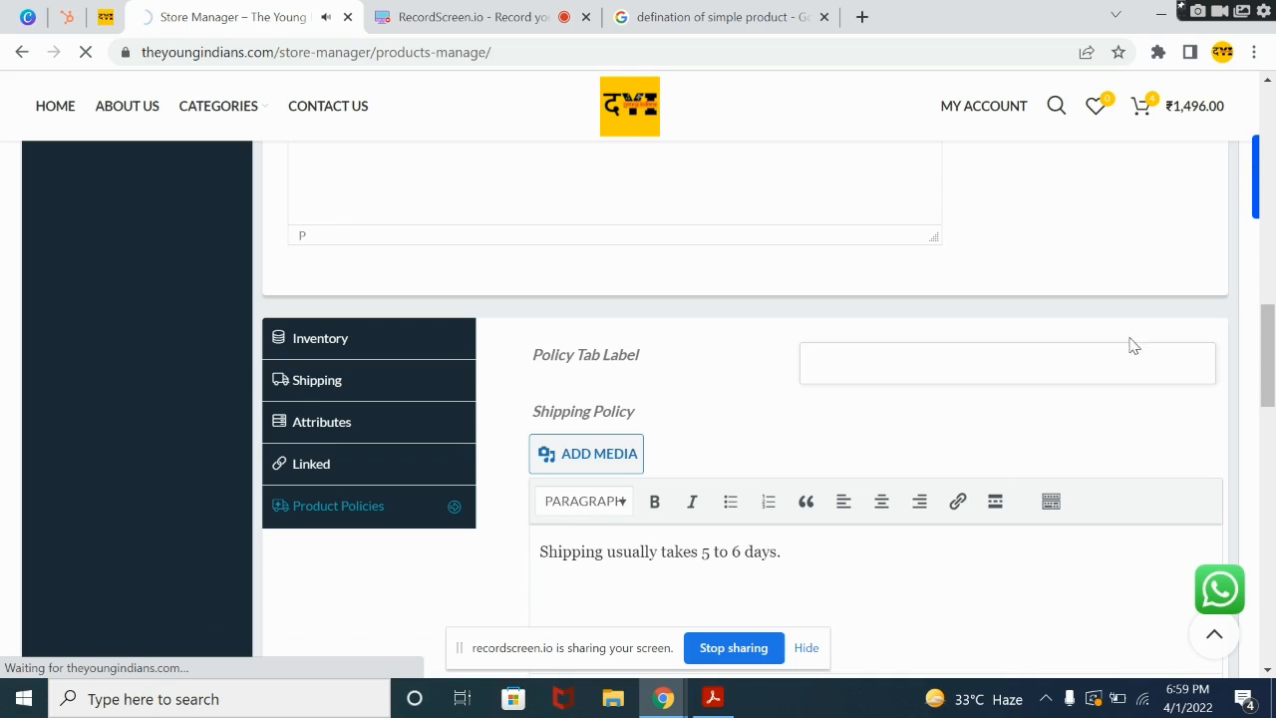
Step: Open theyoungindians.com in a new browser tab and close the simple product definition search tab
{"action": "left_click", "coordinate": [861, 16]}
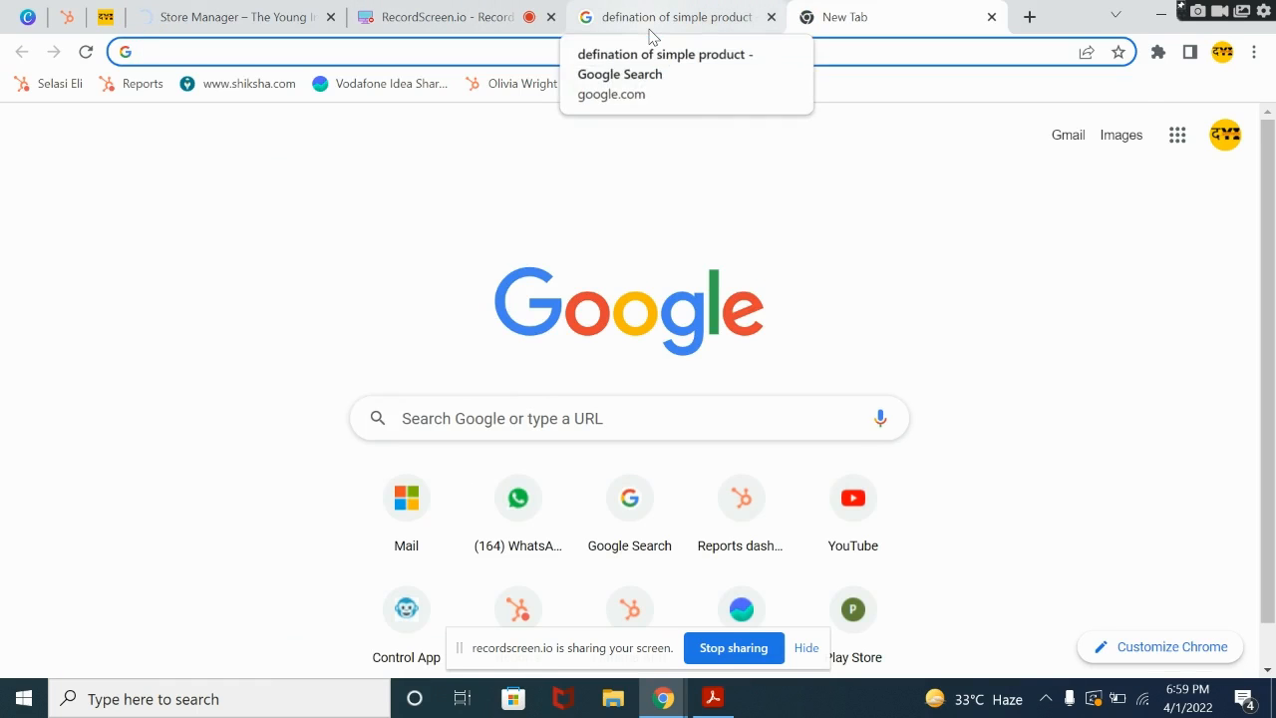
{"action": "type", "text": "theyoungindians.com"}
{"action": "key", "text": "Return"}
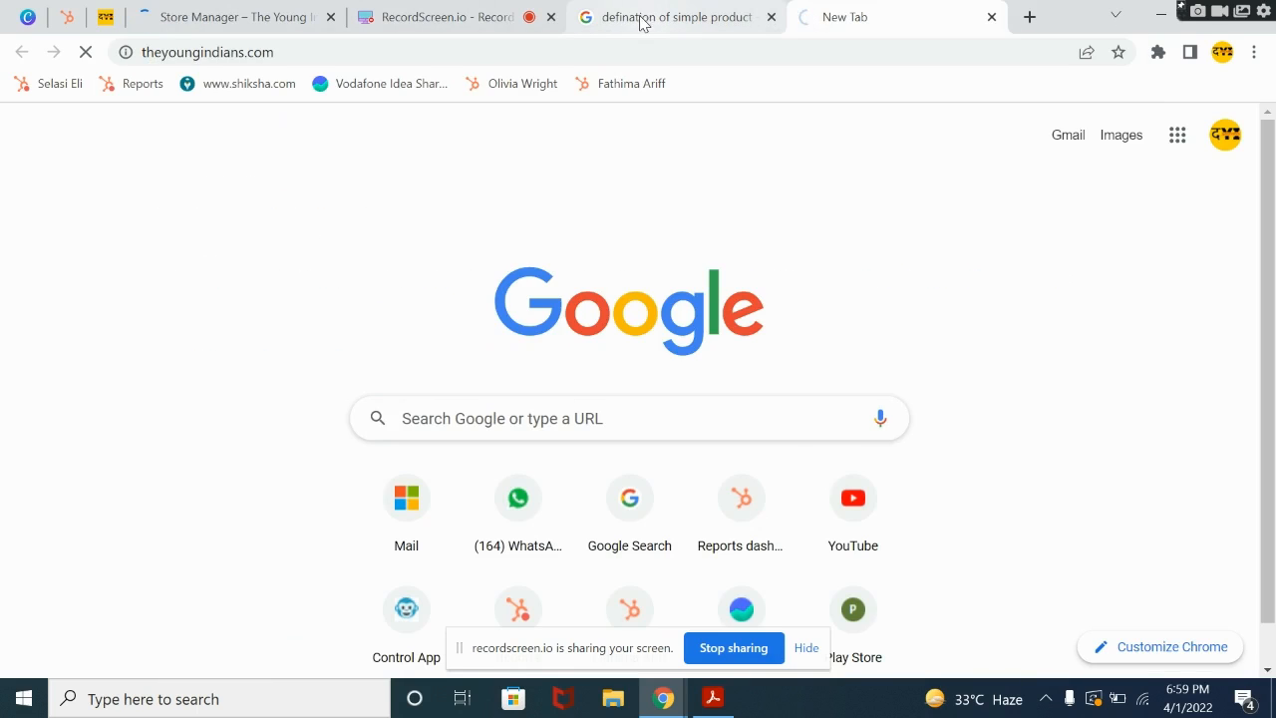
{"action": "left_click", "coordinate": [772, 17]}
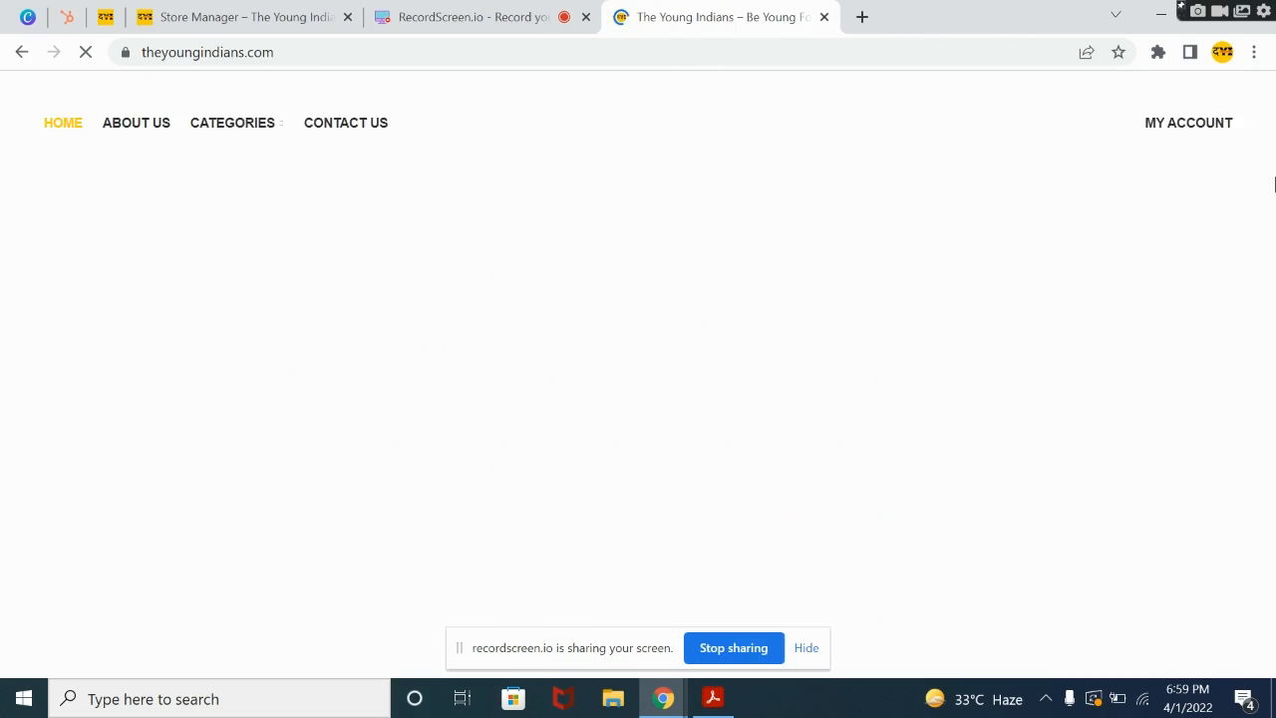
Step: Find the Tissue Paper with Hand Painted art product on the store's home page and open its product page
{"action": "scroll", "coordinate": [726, 267], "scroll_direction": "down", "scroll_amount": 3}
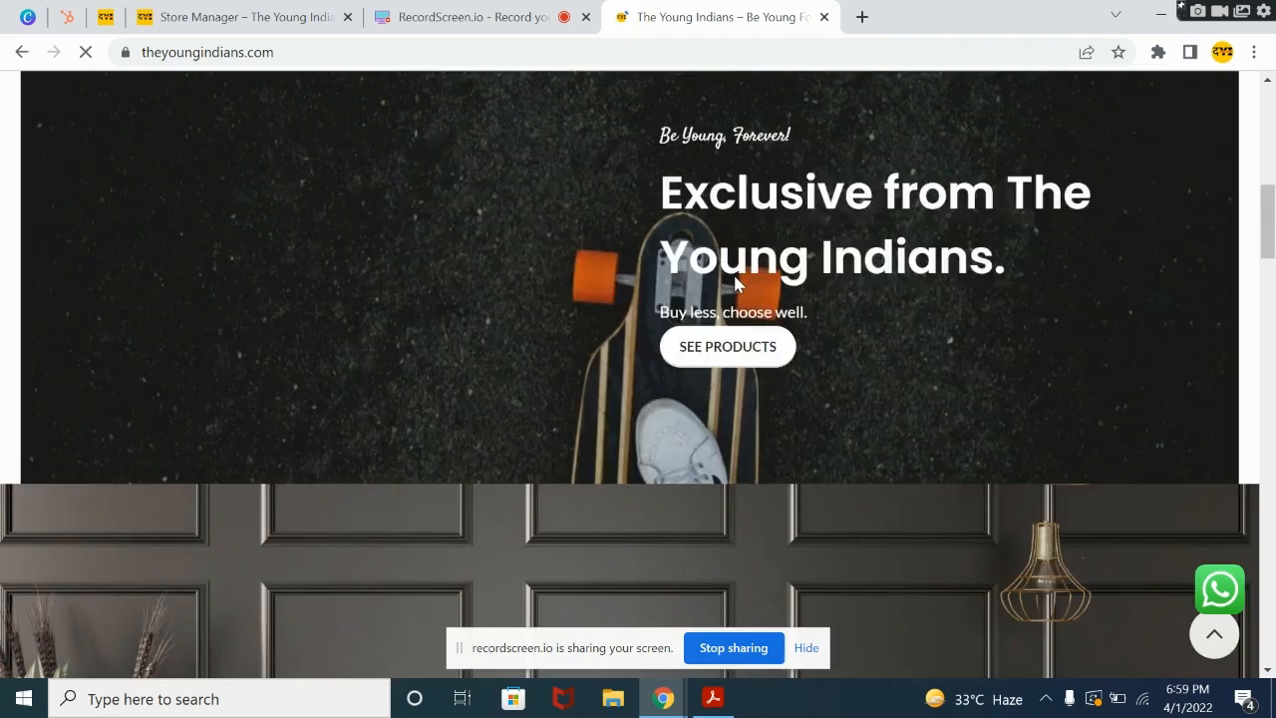
{"action": "scroll", "coordinate": [736, 276], "scroll_direction": "down", "scroll_amount": 10}
{"action": "scroll", "coordinate": [742, 297], "scroll_direction": "down", "scroll_amount": 10}
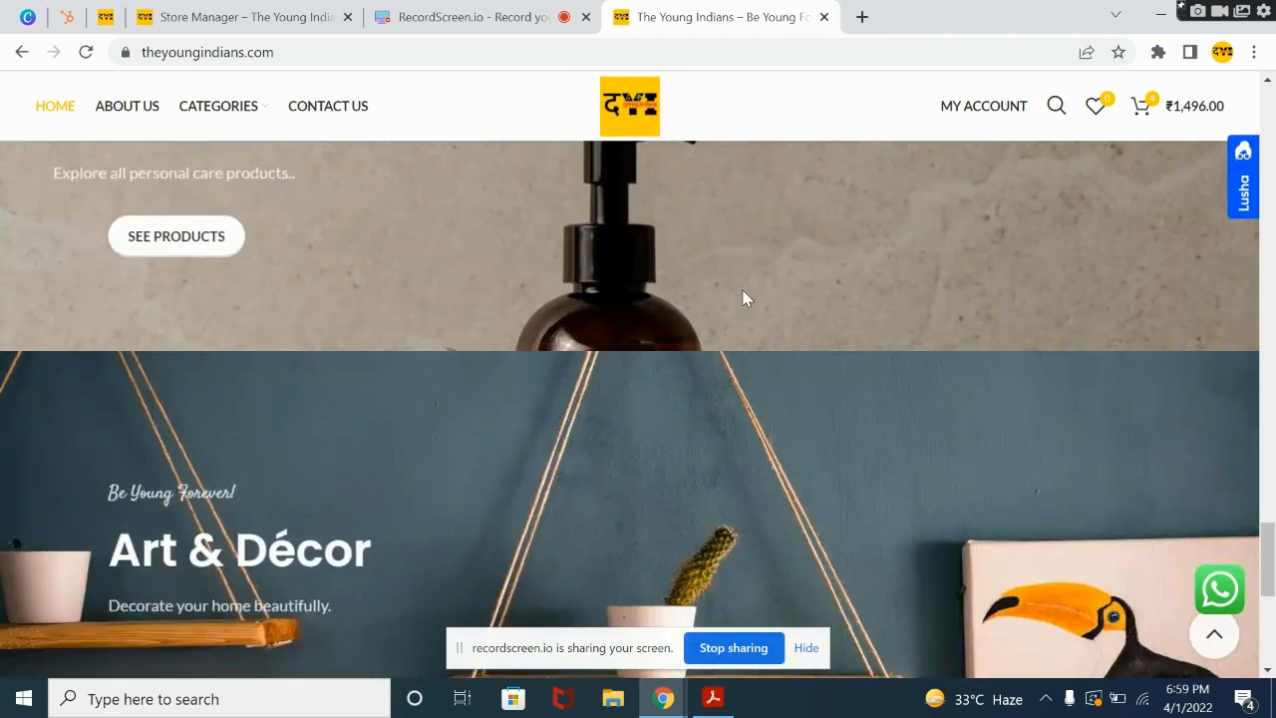
{"action": "left_click", "coordinate": [528, 379]}
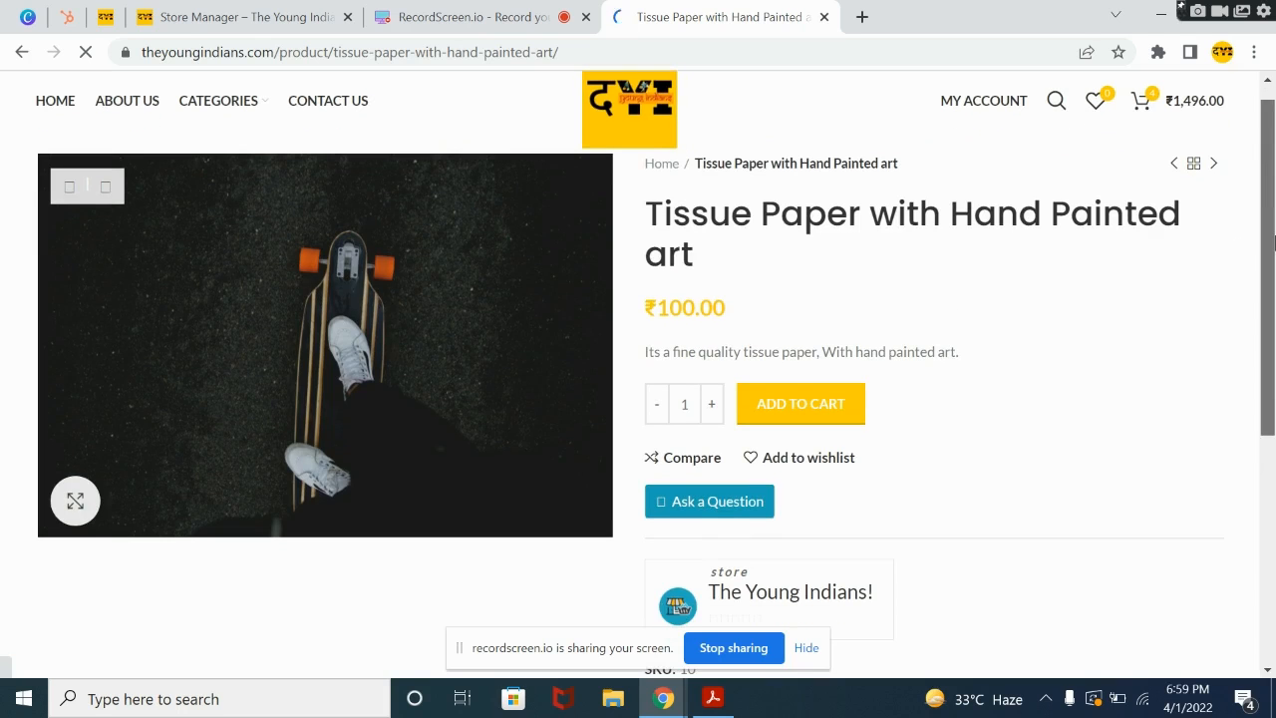
Step: View the product's photo at full size and return to the Tissue Paper with Hand Painted art page
{"action": "left_click", "coordinate": [432, 319]}
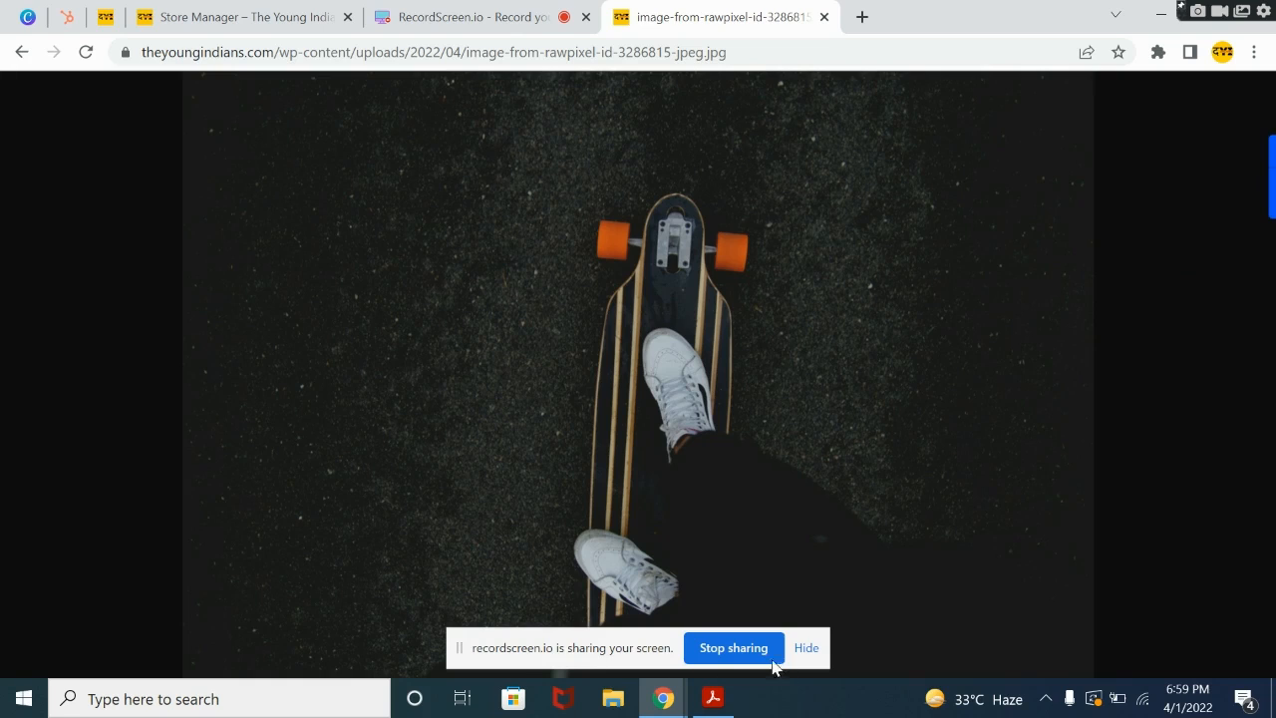
{"action": "left_click", "coordinate": [805, 648]}
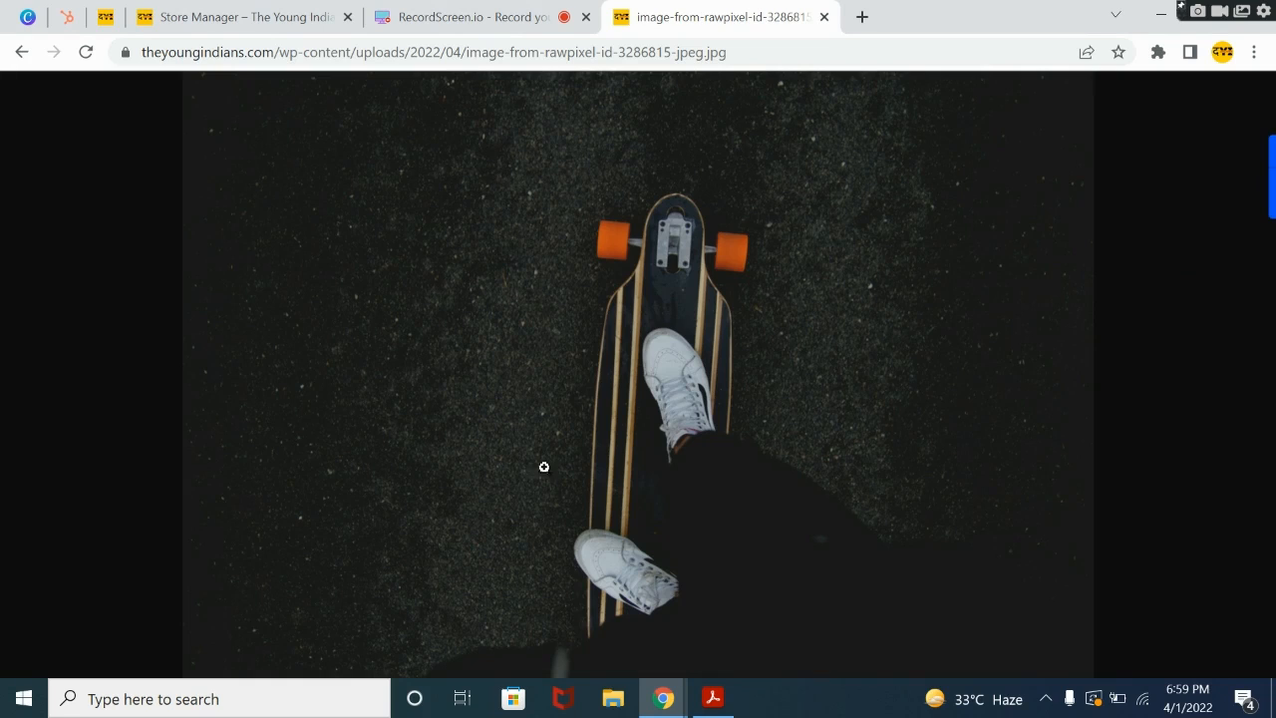
{"action": "left_click", "coordinate": [22, 52]}
{"action": "left_click", "coordinate": [22, 52]}
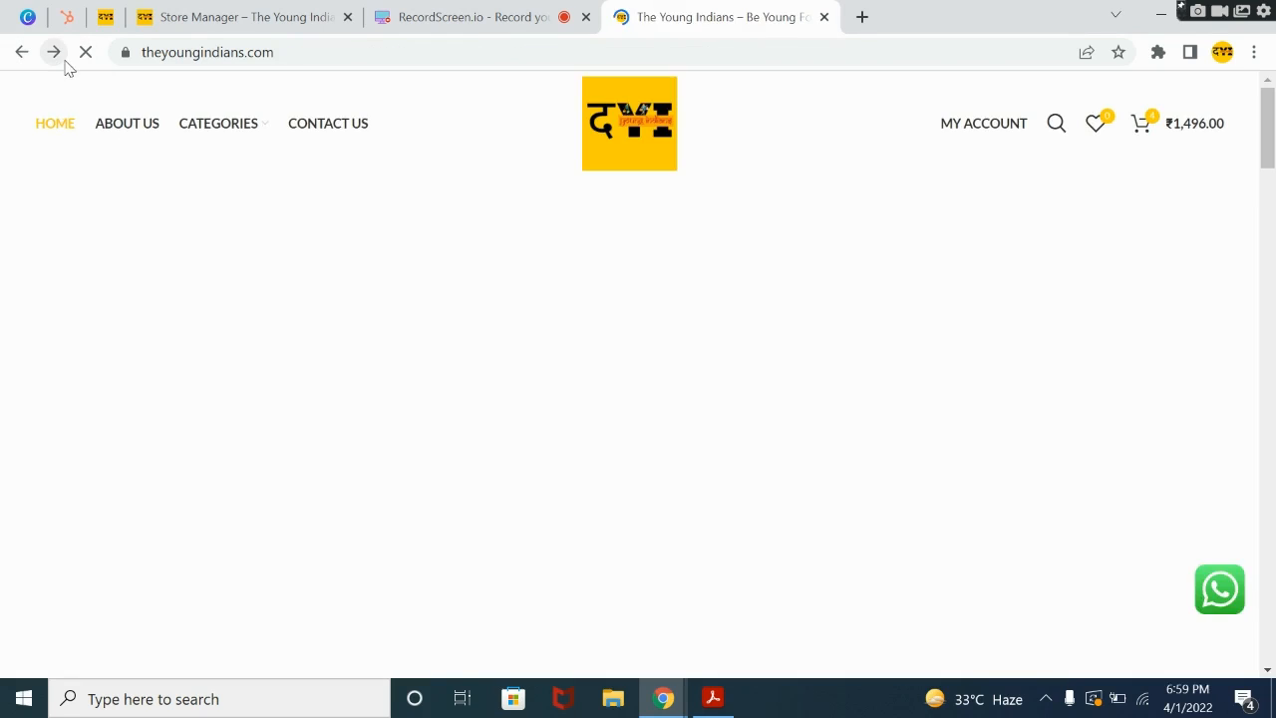
{"action": "left_click", "coordinate": [53, 52]}
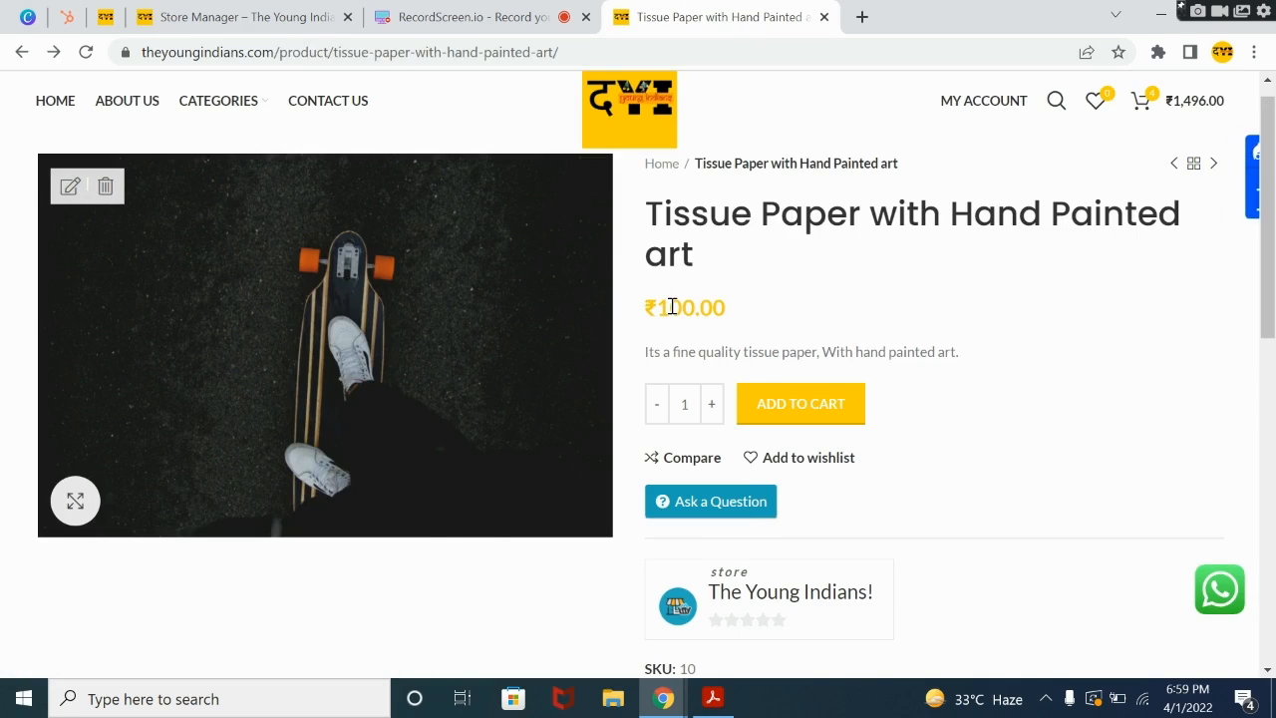
Step: Show the product's sale schedule dates in the store manager and compare them with the live product page
{"action": "left_click", "coordinate": [200, 12]}
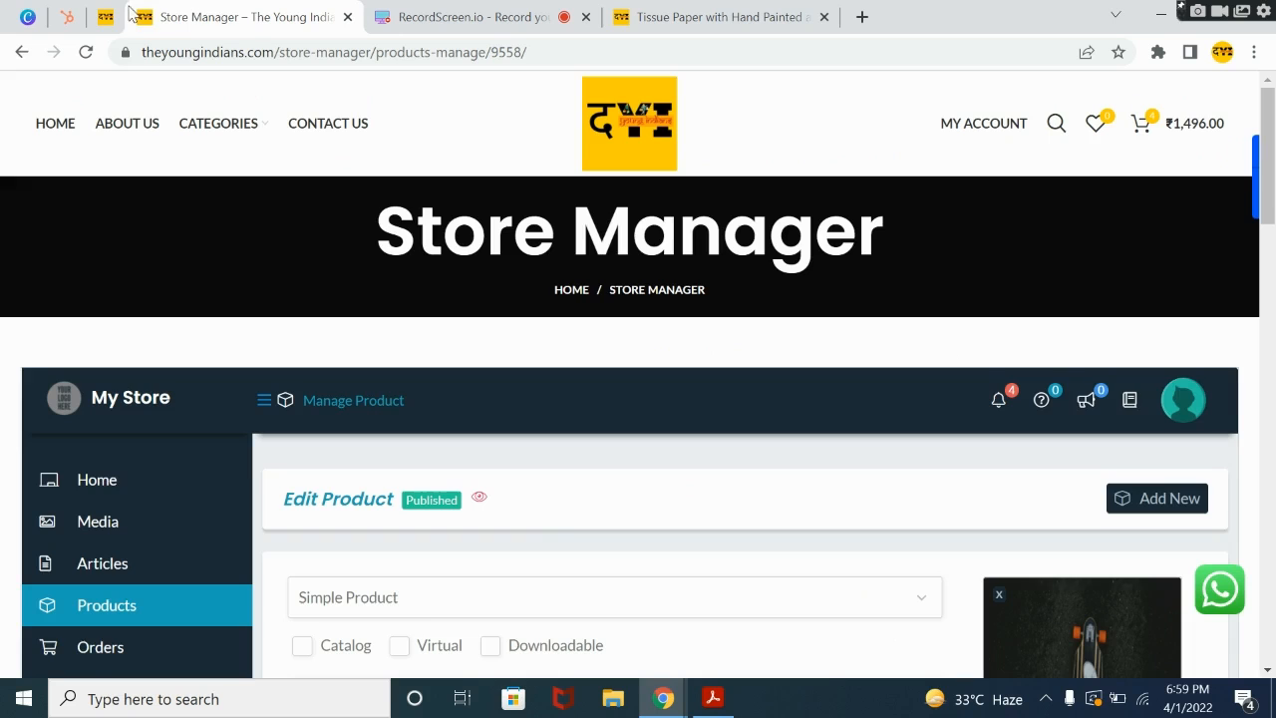
{"action": "scroll", "coordinate": [652, 456], "scroll_direction": "down", "scroll_amount": 8}
{"action": "scroll", "coordinate": [652, 456], "scroll_direction": "up", "scroll_amount": 8}
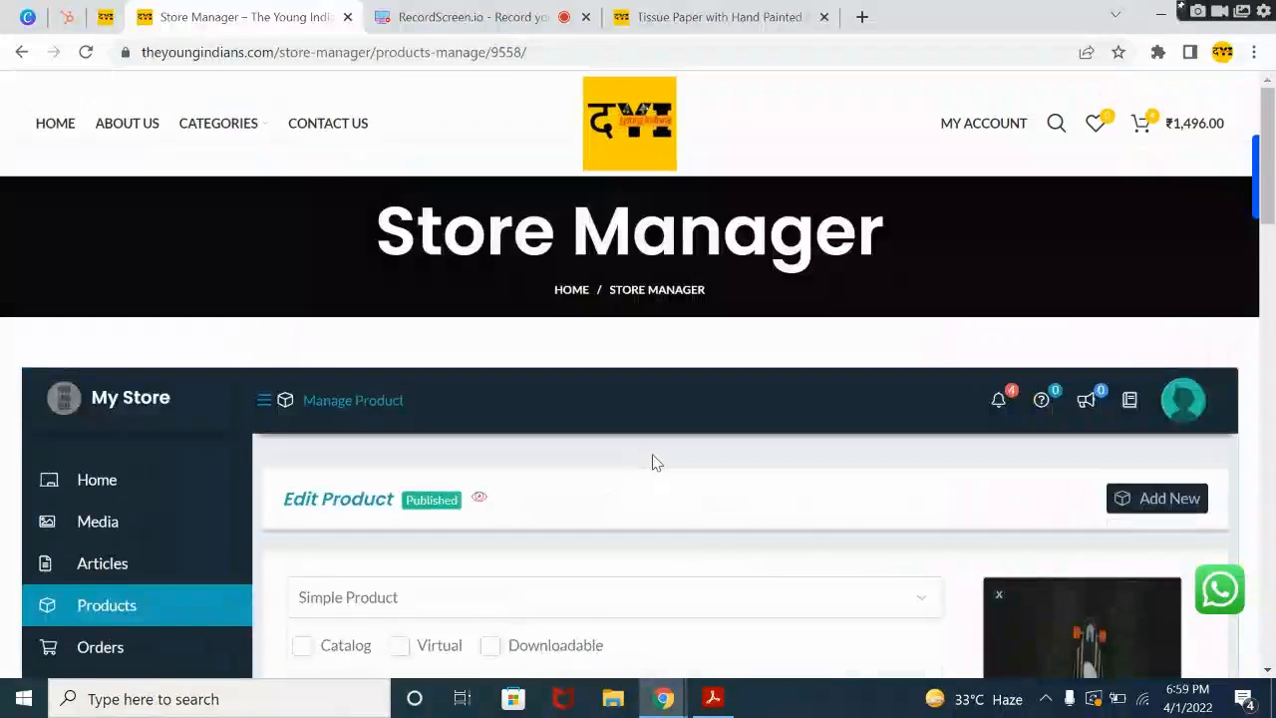
{"action": "scroll", "coordinate": [652, 462], "scroll_direction": "down", "scroll_amount": 4}
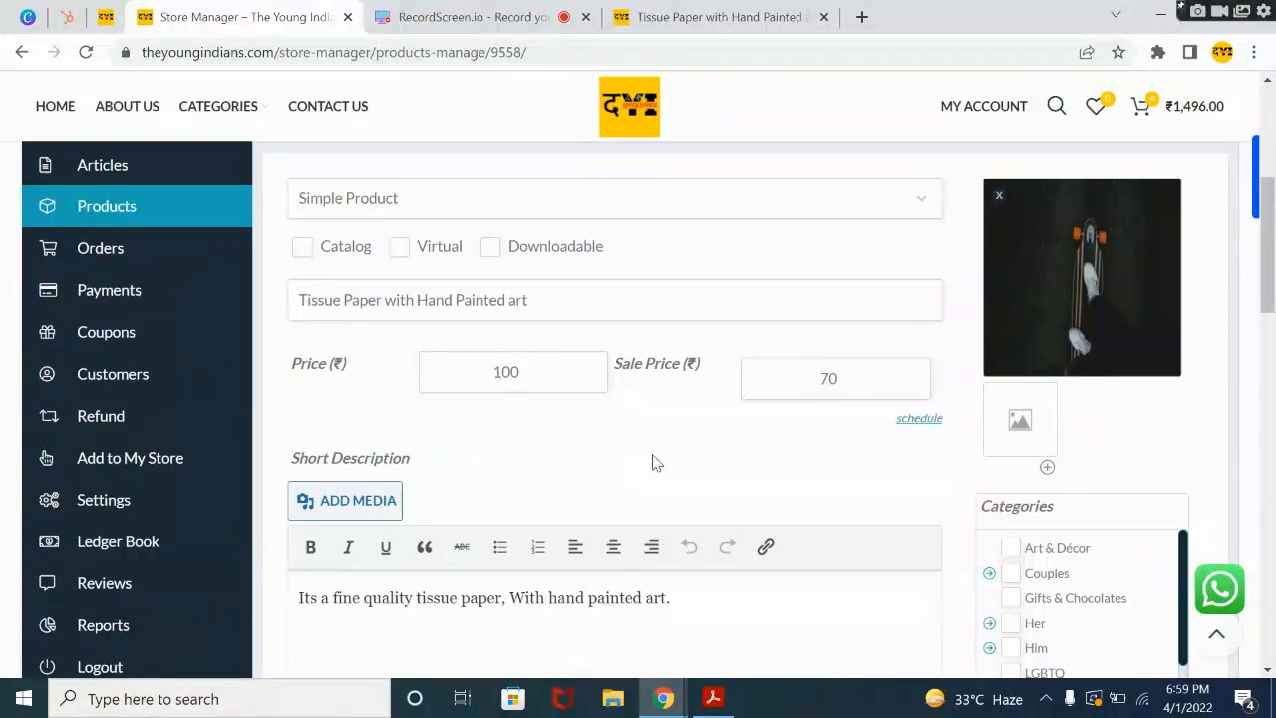
{"action": "left_click", "coordinate": [920, 419]}
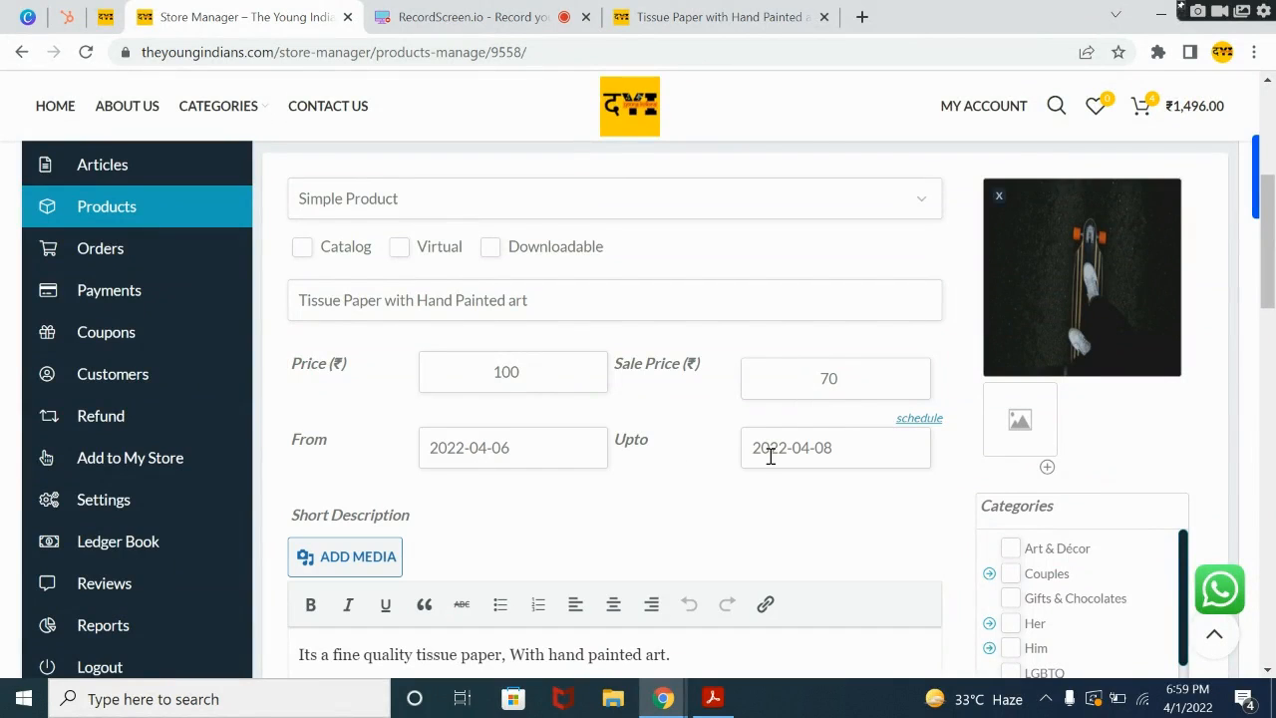
{"action": "left_click", "coordinate": [709, 9]}
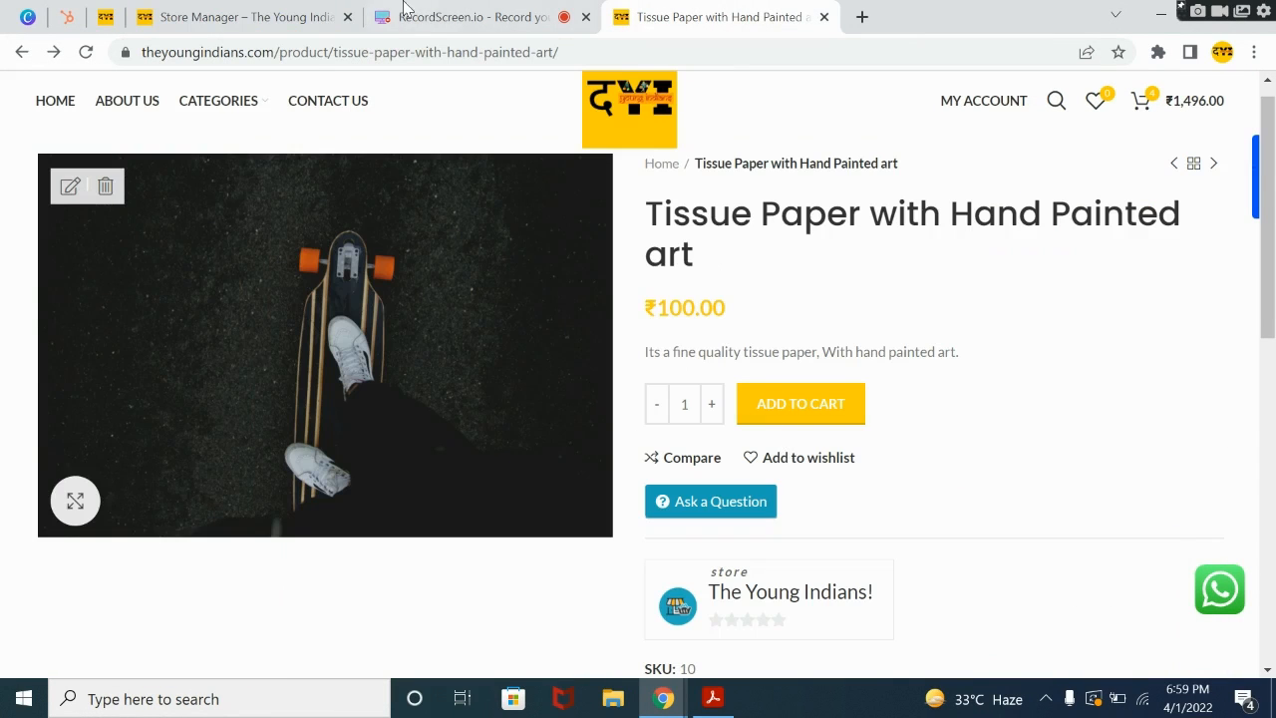
Step: Set the sale's From date to April 1, 2022 in the store manager and submit the product again
{"action": "left_click", "coordinate": [274, 12]}
{"action": "left_click", "coordinate": [504, 439]}
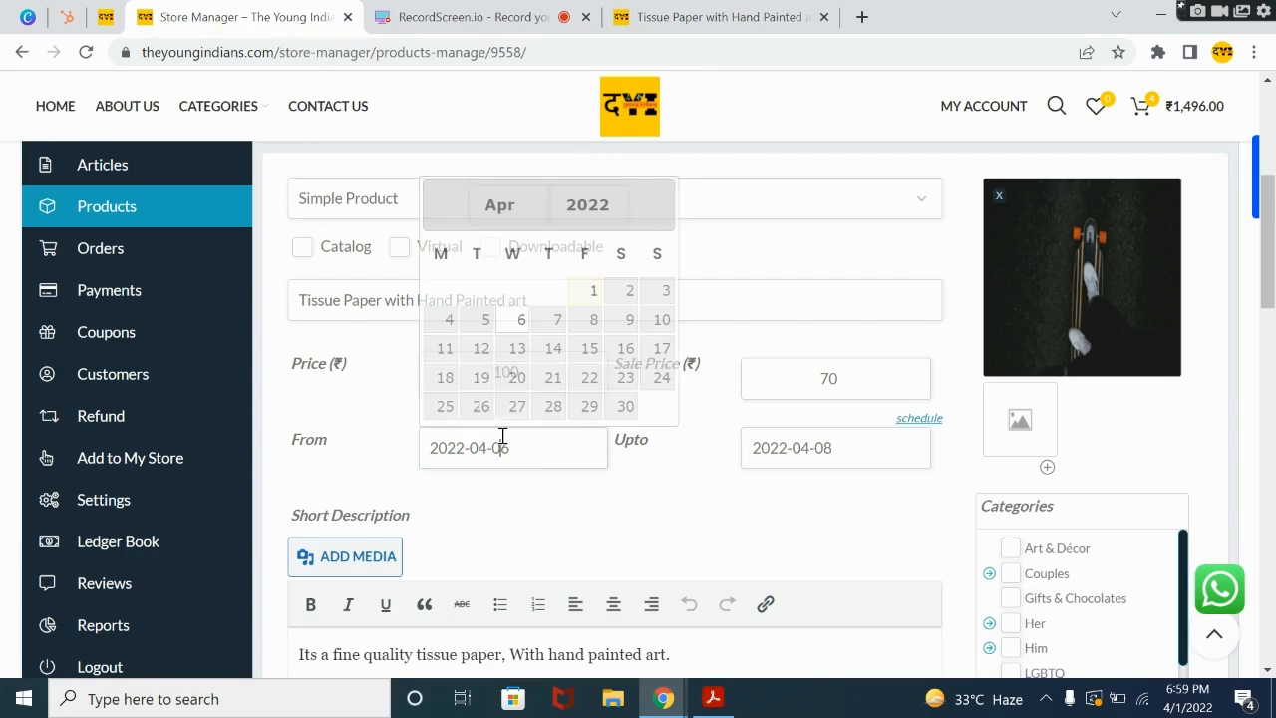
{"action": "left_click", "coordinate": [593, 290]}
{"action": "scroll", "coordinate": [726, 450], "scroll_direction": "down", "scroll_amount": 15}
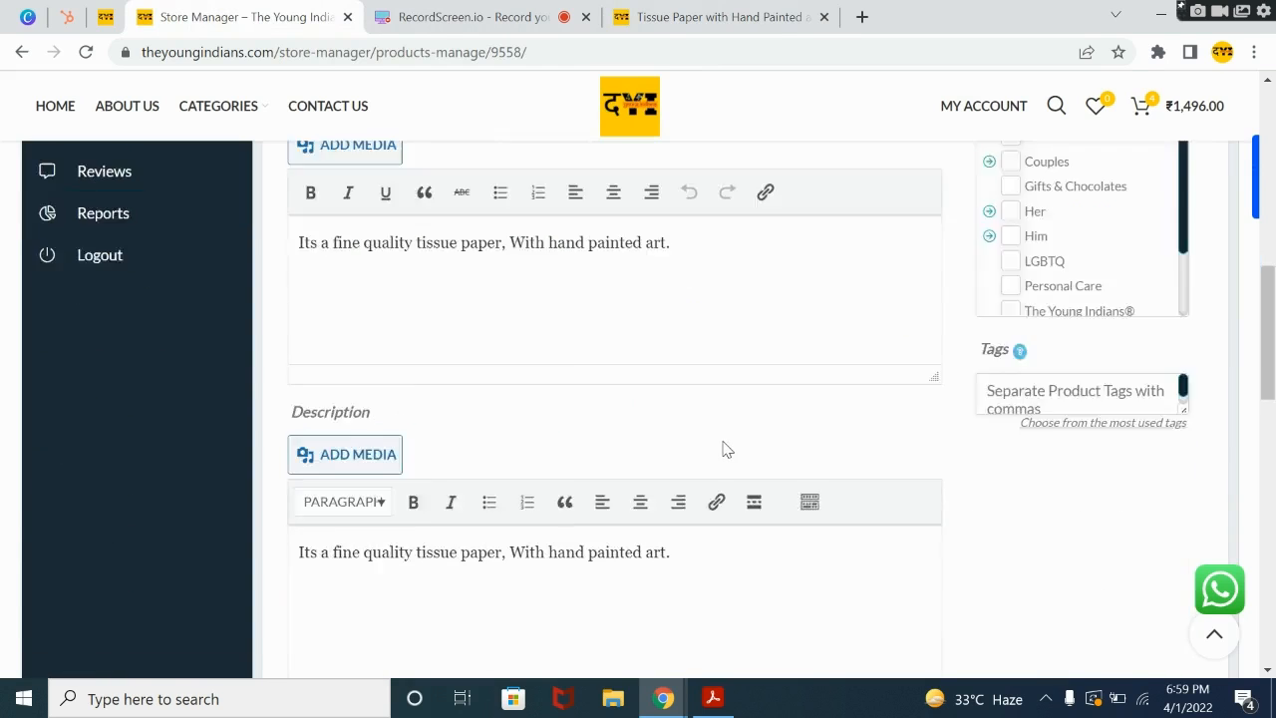
{"action": "scroll", "coordinate": [1137, 388], "scroll_direction": "up", "scroll_amount": 4}
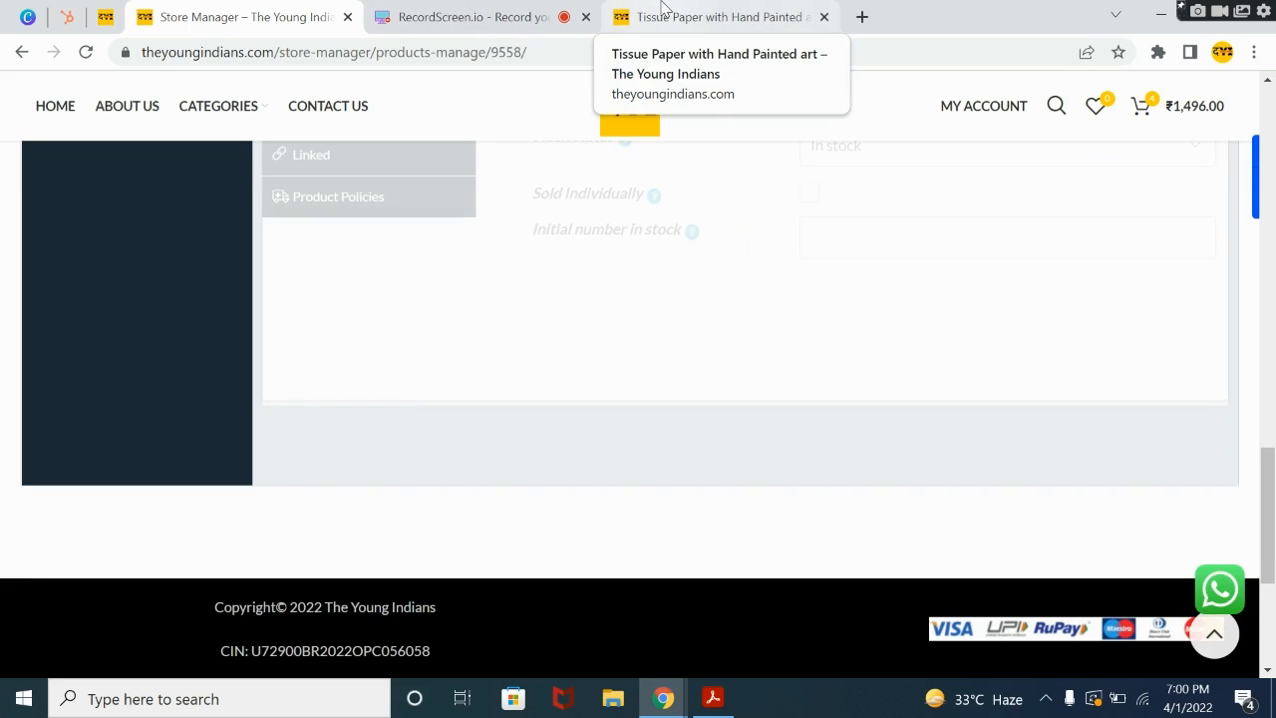
Step: Reload the live Tissue Paper with Hand Painted art page to check its sale price
{"action": "left_click", "coordinate": [666, 10]}
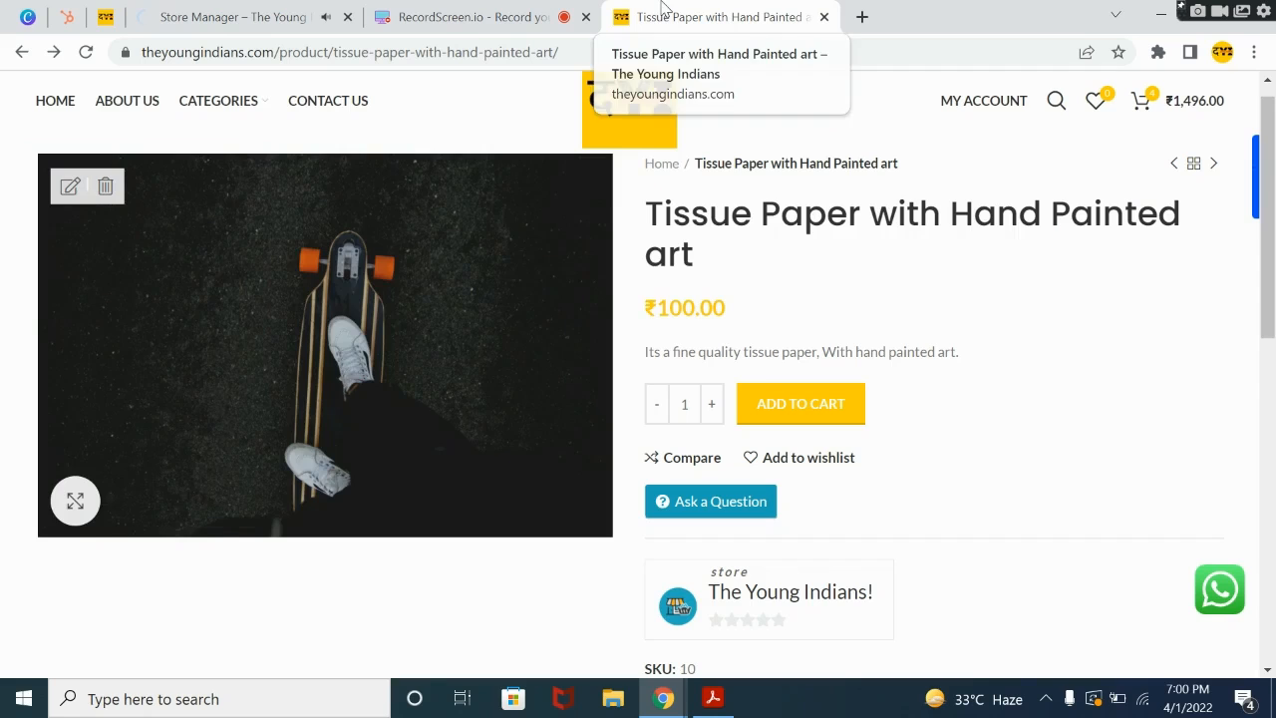
{"action": "left_click", "coordinate": [86, 52]}
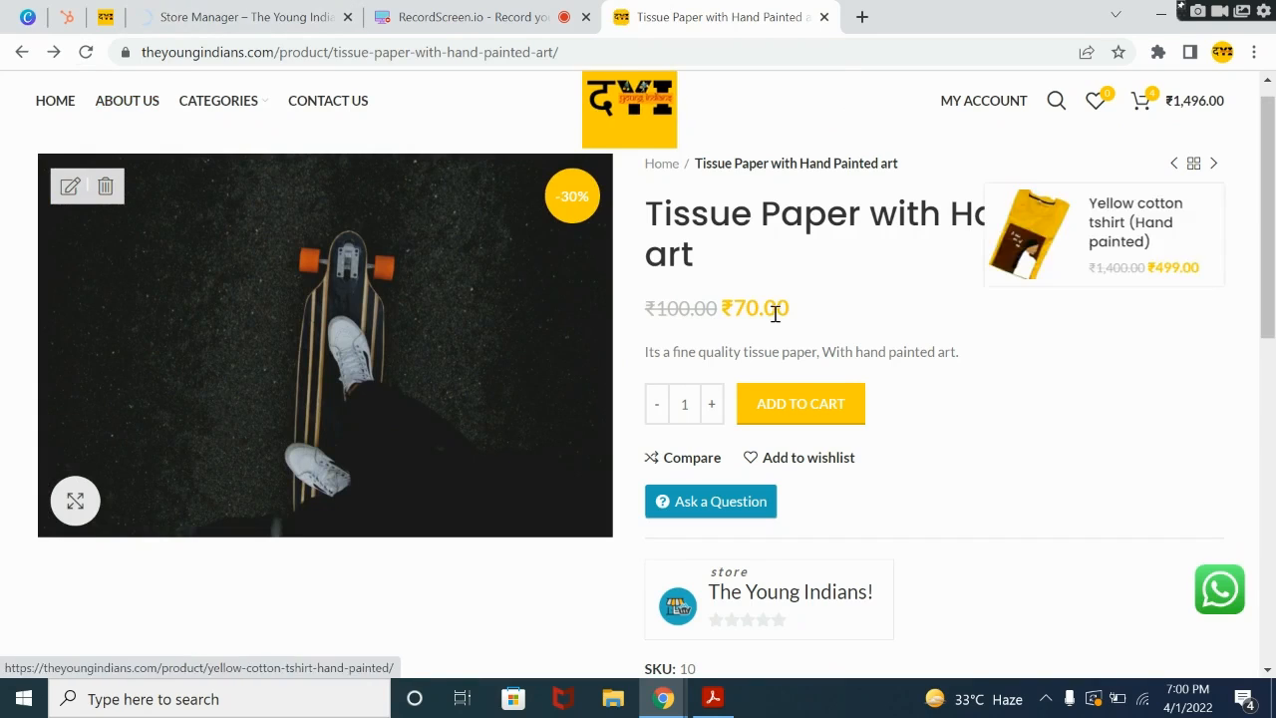
Step: Check the regular and sale prices, the store name and the SKU on the live product page
{"action": "left_click_drag", "start_coordinate": [658, 309], "coordinate": [806, 316]}
{"action": "left_click", "coordinate": [866, 301]}
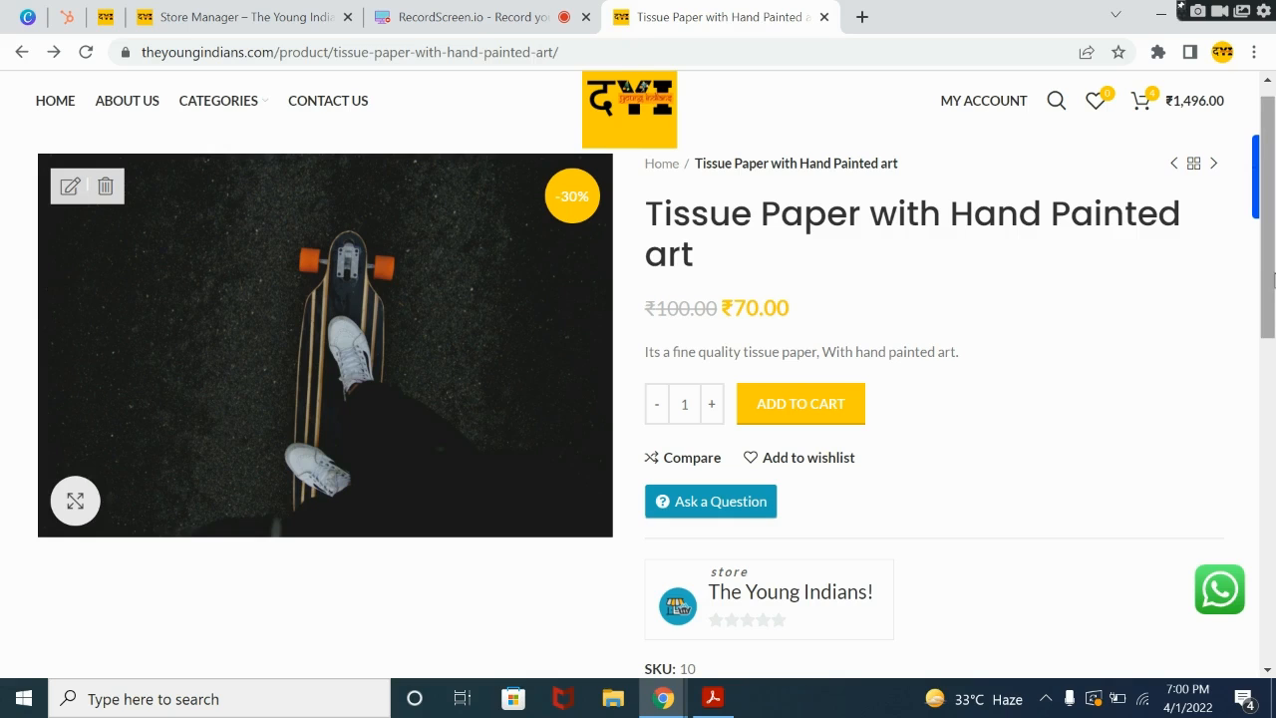
{"action": "scroll", "coordinate": [738, 420], "scroll_direction": "down", "scroll_amount": 2}
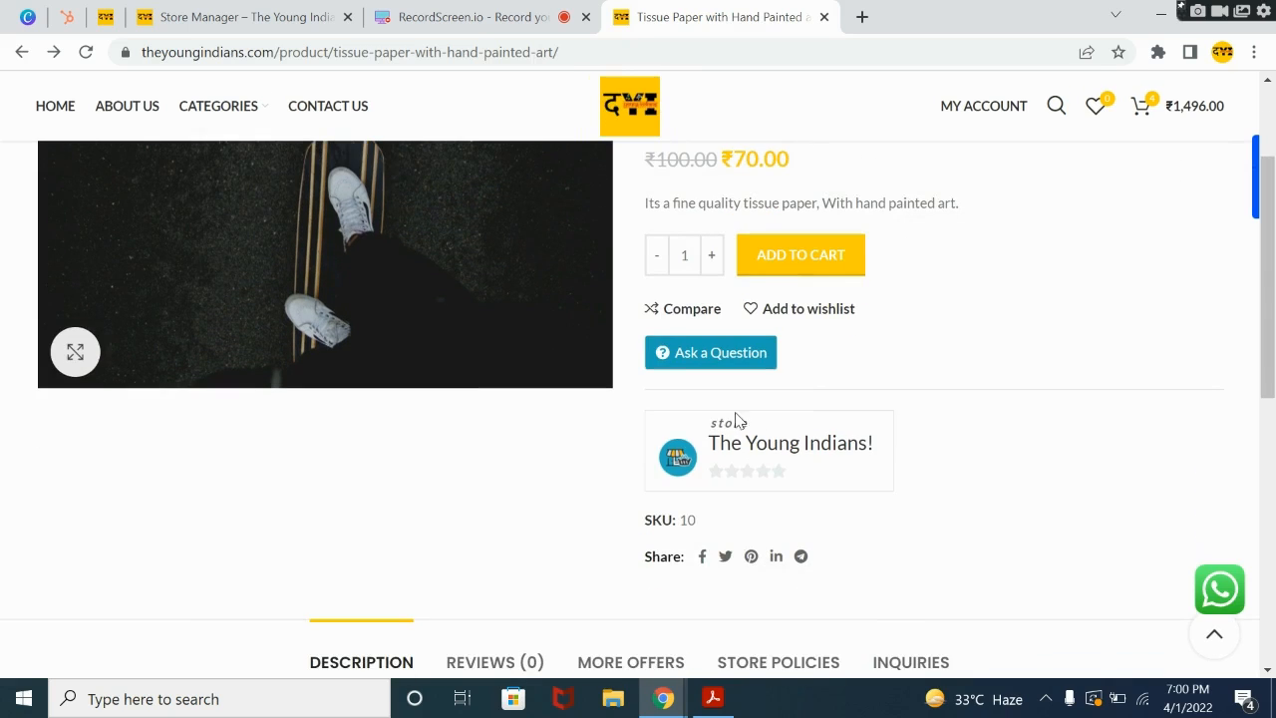
{"action": "left_click_drag", "start_coordinate": [714, 425], "coordinate": [883, 445]}
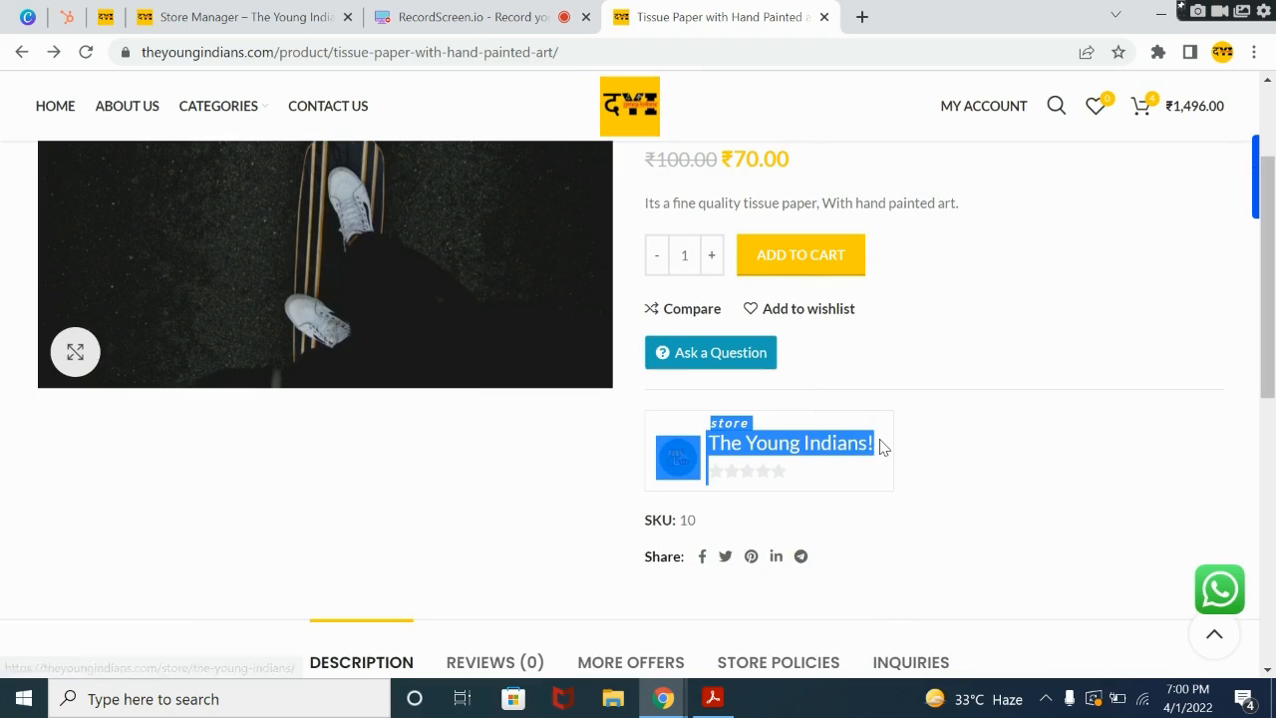
{"action": "left_click", "coordinate": [910, 388]}
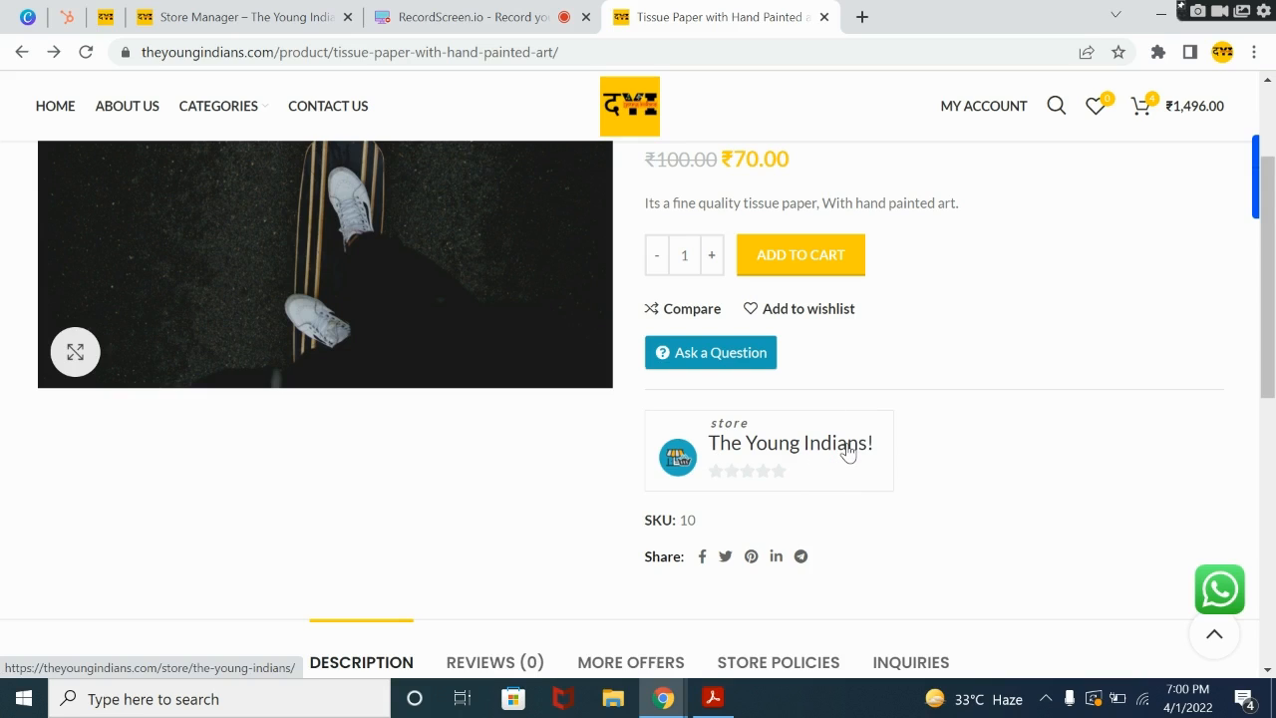
{"action": "left_click_drag", "start_coordinate": [706, 513], "coordinate": [621, 525]}
{"action": "left_click", "coordinate": [703, 520]}
Step: Check the short description and the title of the Tissue Paper with Hand Painted art product on its live page
{"action": "left_click_drag", "start_coordinate": [1272, 301], "coordinate": [1272, 259]}
{"action": "left_click", "coordinate": [1117, 372]}
{"action": "triple_click", "coordinate": [854, 305]}
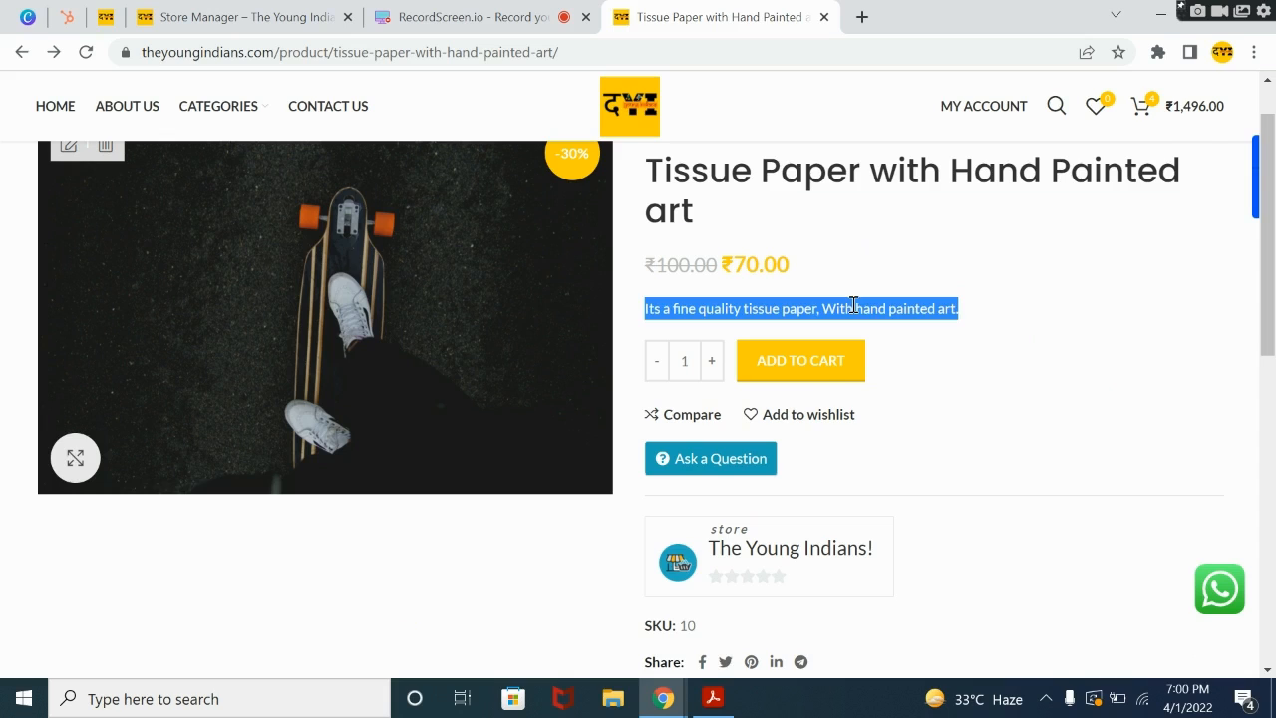
{"action": "scroll", "coordinate": [868, 290], "scroll_direction": "up", "scroll_amount": 1}
{"action": "triple_click", "coordinate": [897, 231]}
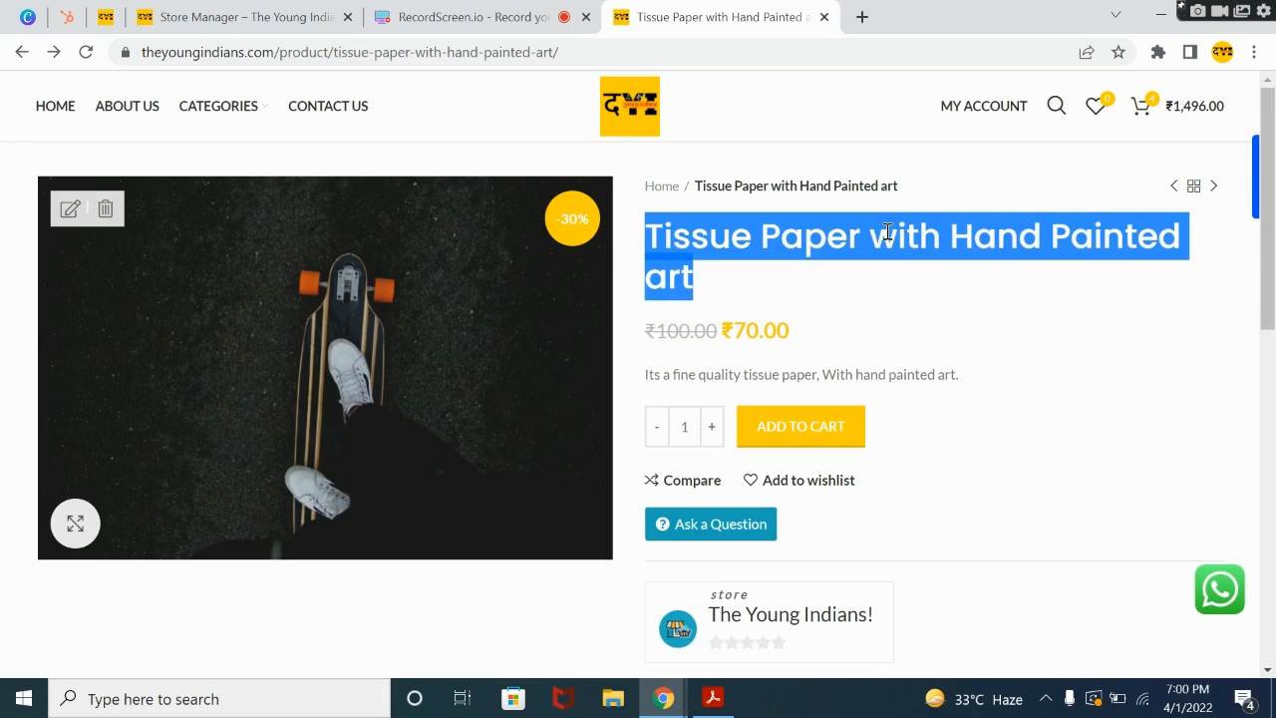
{"action": "left_click_drag", "start_coordinate": [1274, 206], "coordinate": [1273, 223]}
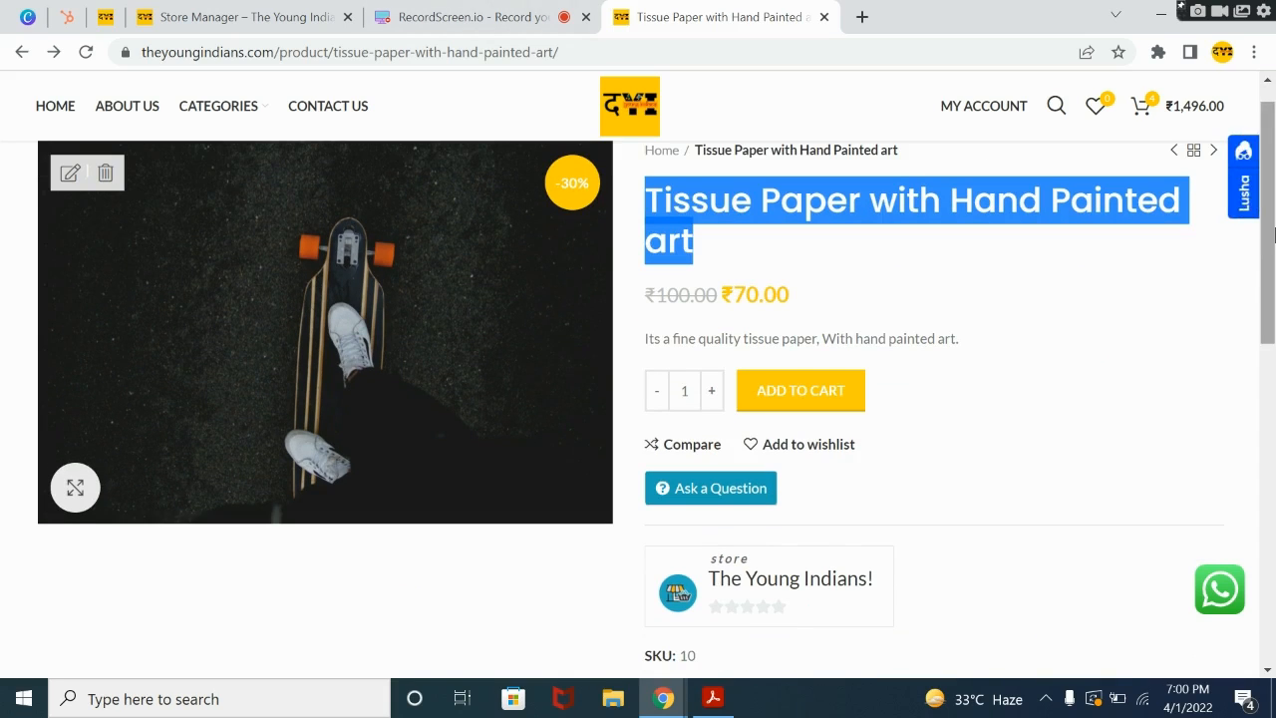
{"action": "left_click_drag", "start_coordinate": [1273, 274], "coordinate": [1273, 326]}
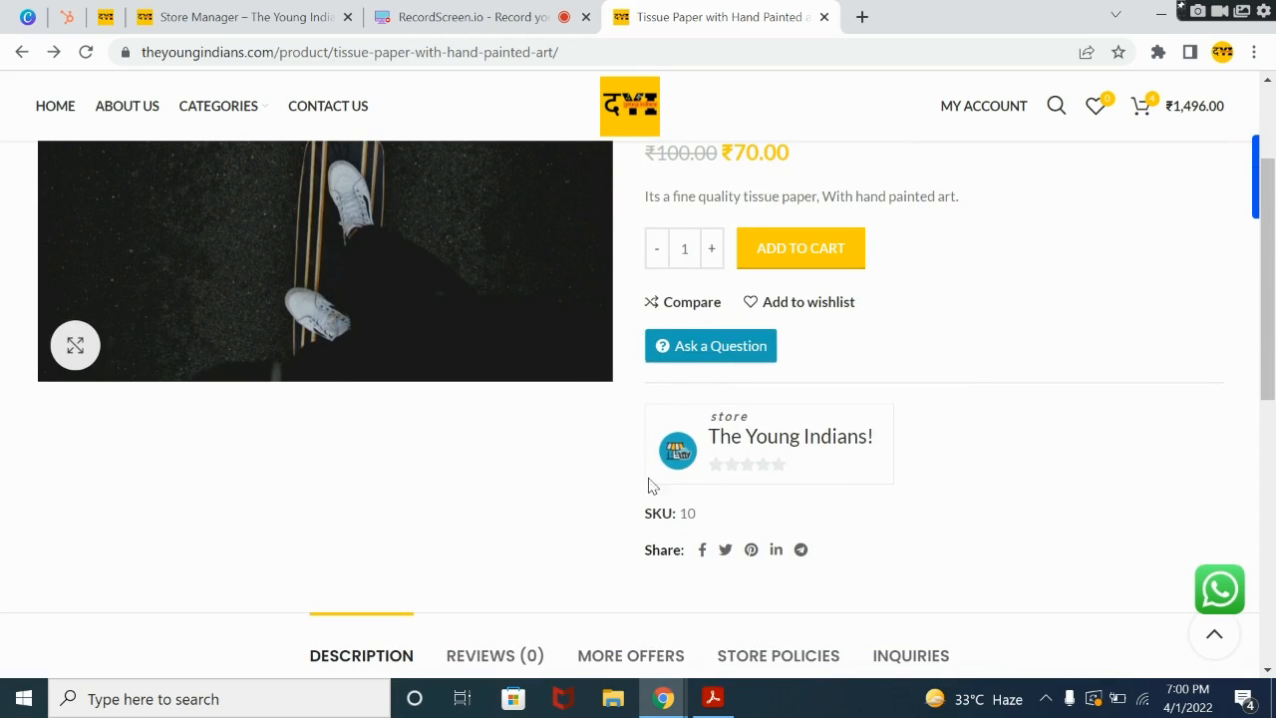
Step: Open The Young Indians! store page from the product page and look through its store details and product listing
{"action": "left_click", "coordinate": [775, 439]}
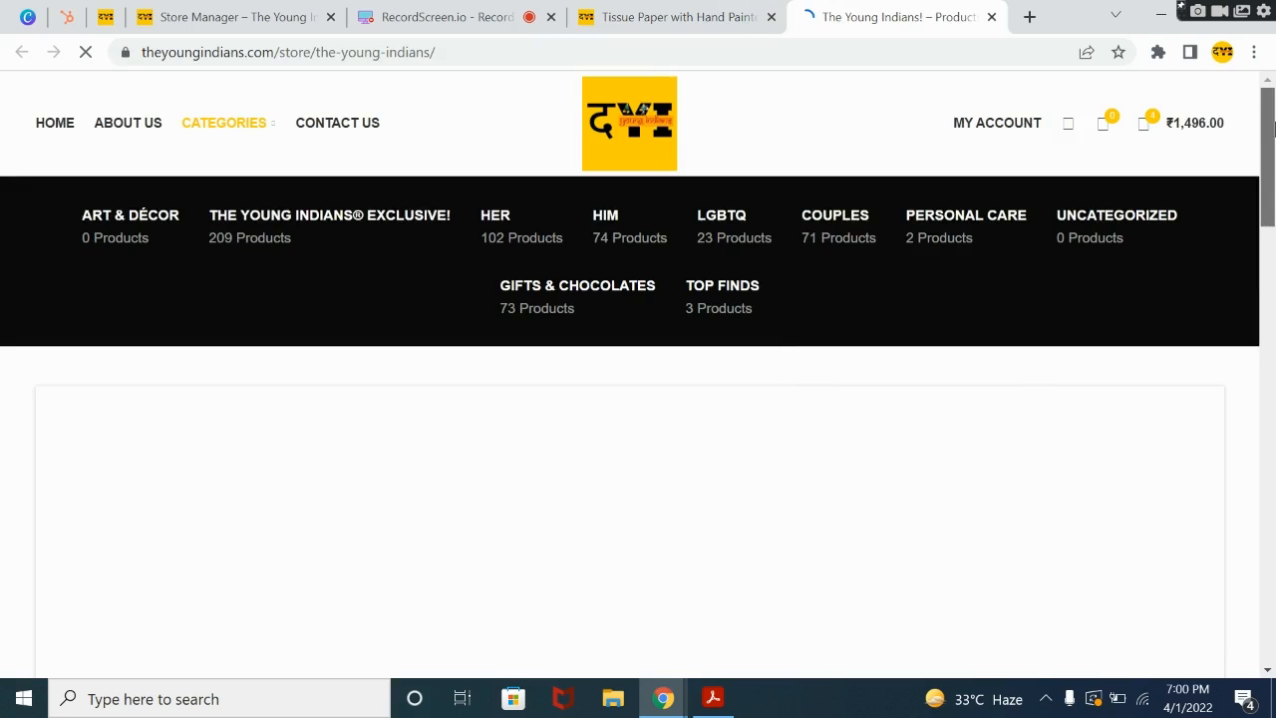
{"action": "left_click_drag", "start_coordinate": [1271, 120], "coordinate": [1269, 232]}
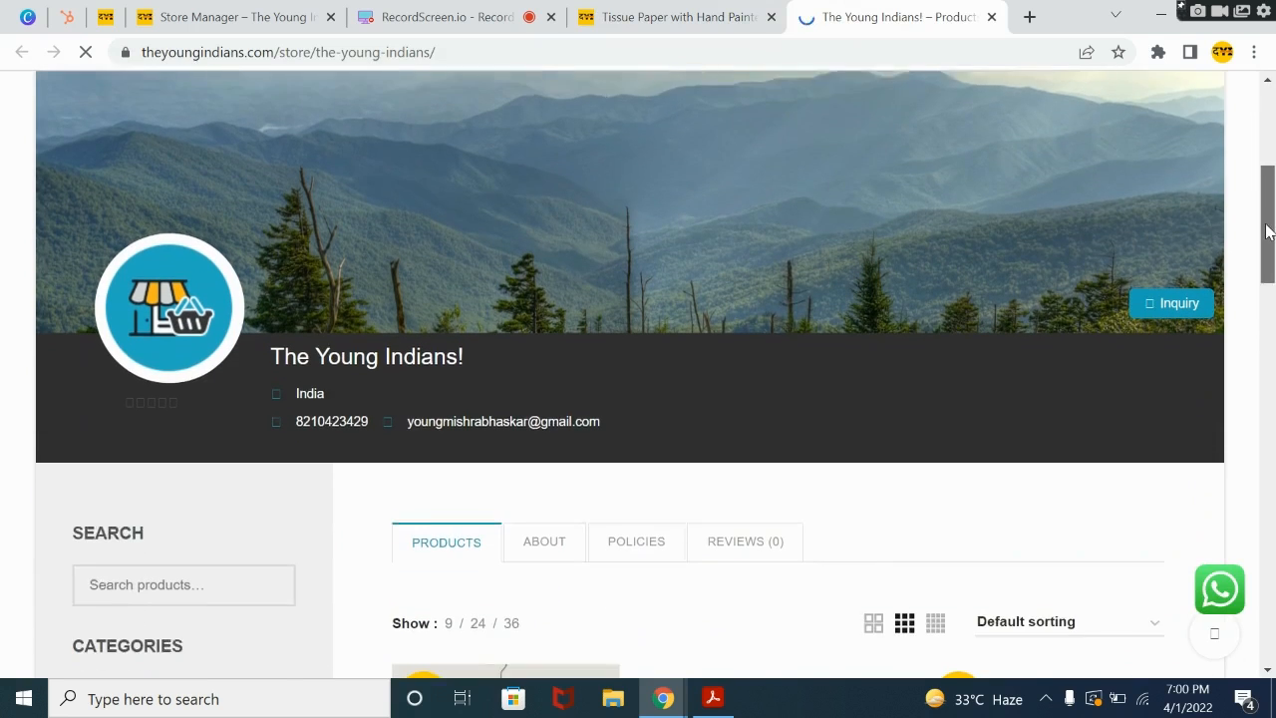
{"action": "triple_click", "coordinate": [317, 348]}
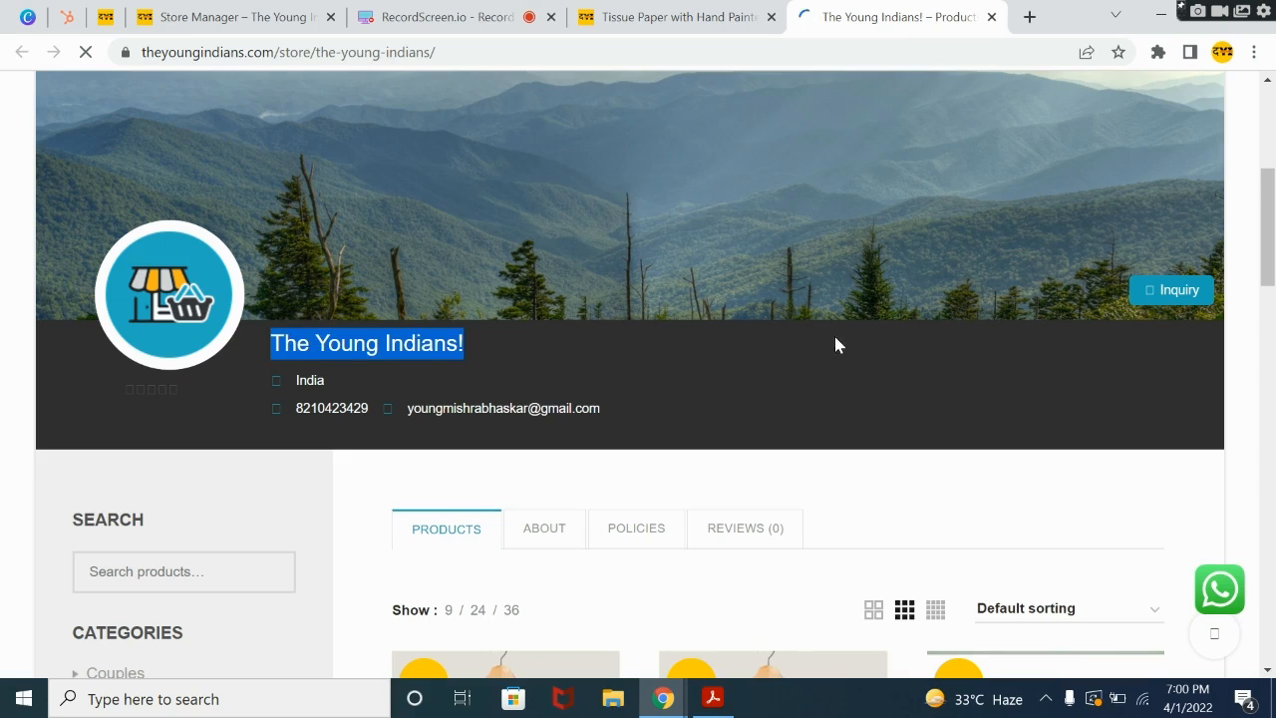
{"action": "left_click_drag", "start_coordinate": [1270, 261], "coordinate": [1271, 439]}
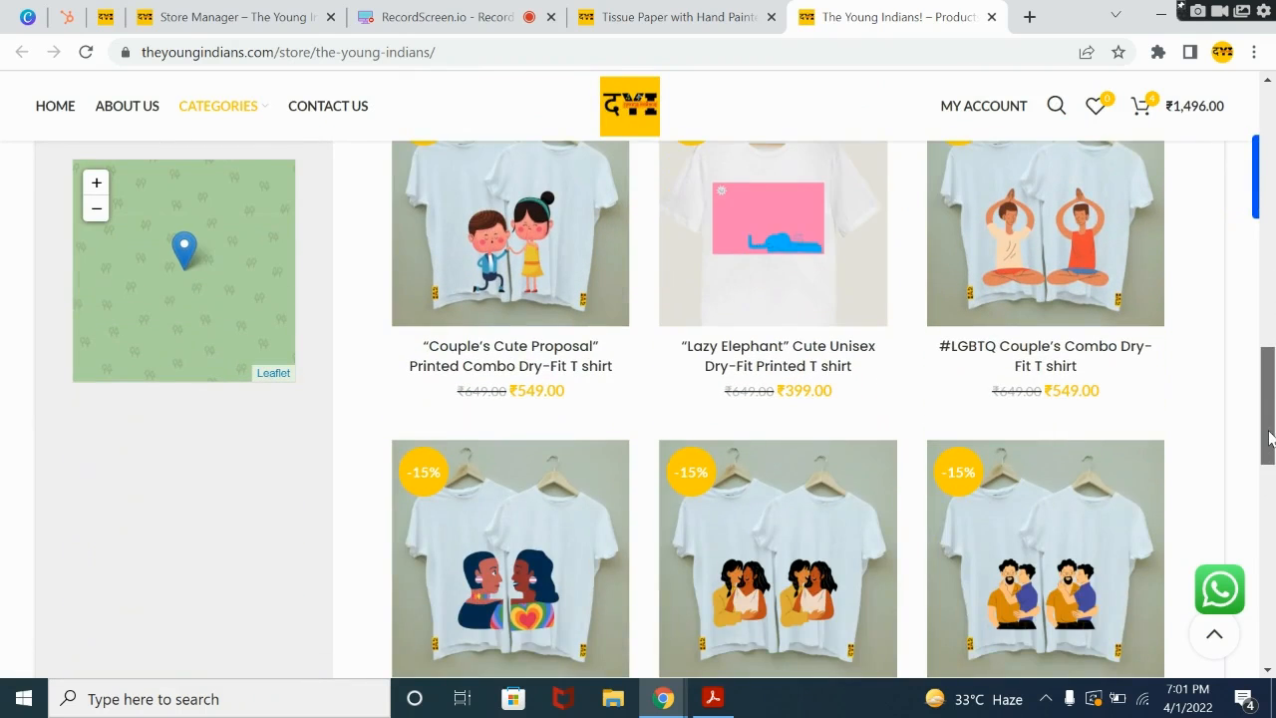
Step: Open the #LGBTQ Couple's Combo Dry-Fit T shirt from the store listing and switch to the RecordScreen.io page
{"action": "left_click", "coordinate": [1022, 277]}
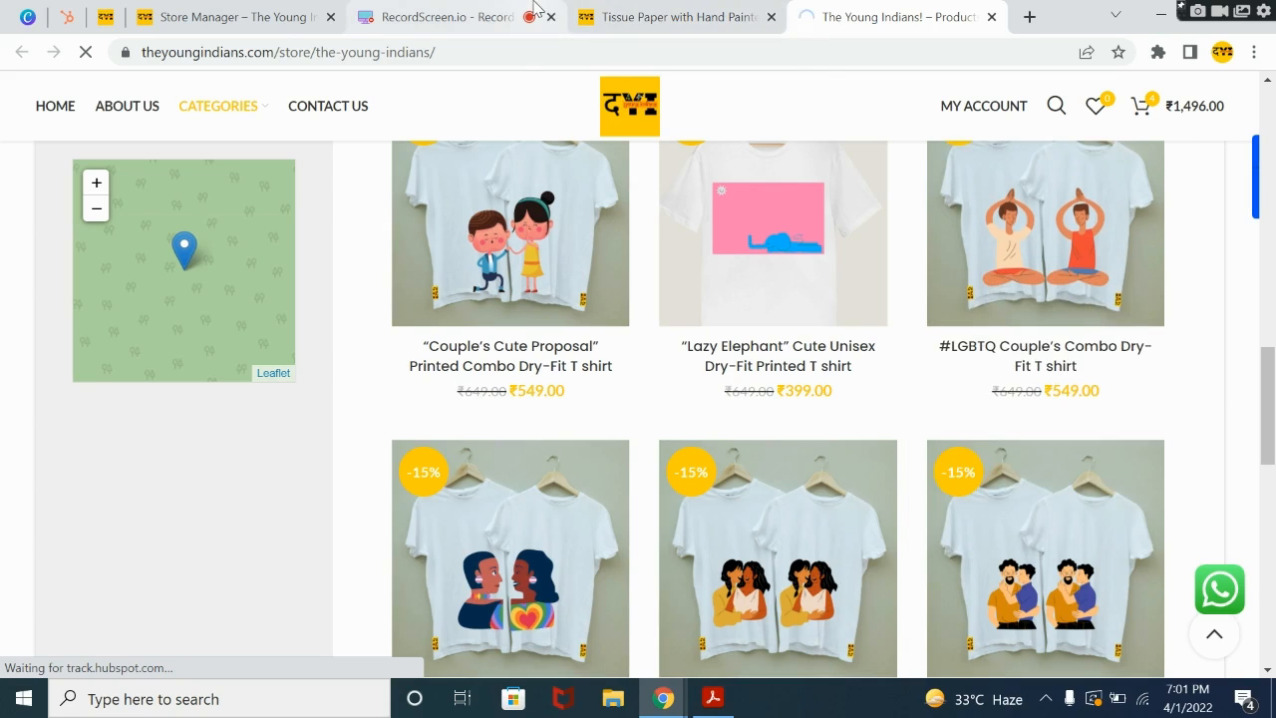
{"action": "left_click", "coordinate": [495, 12]}
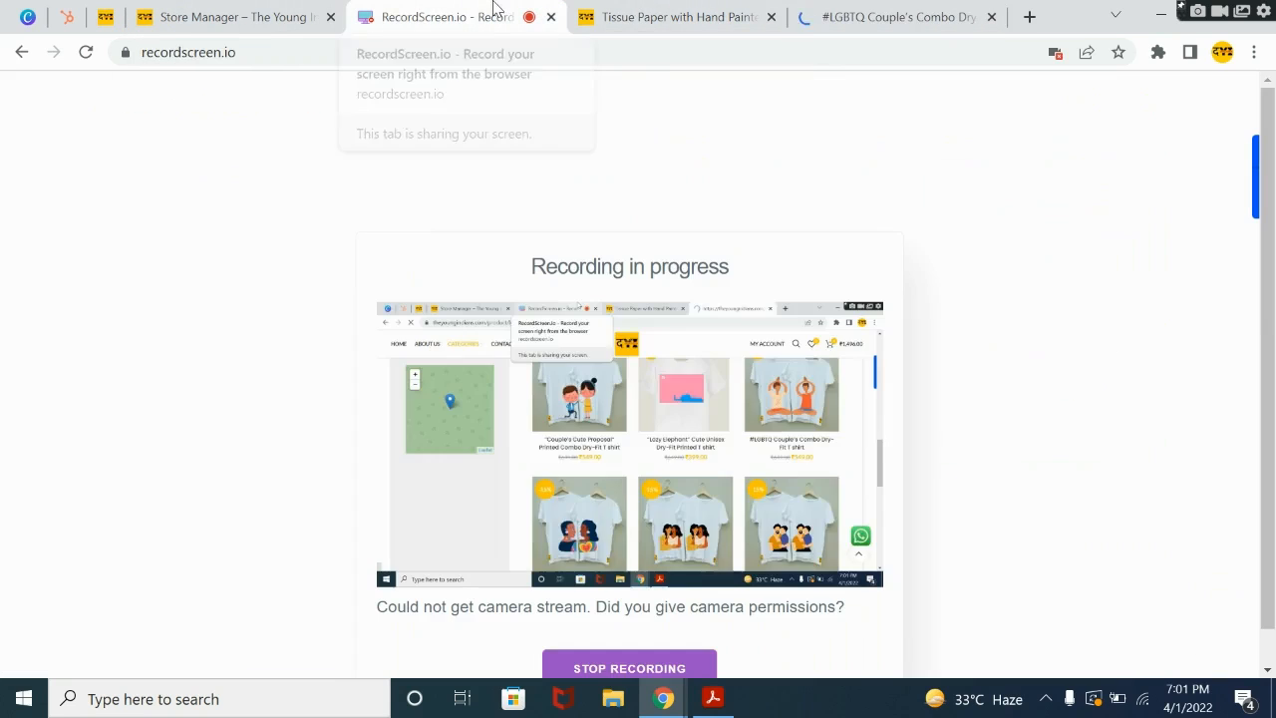